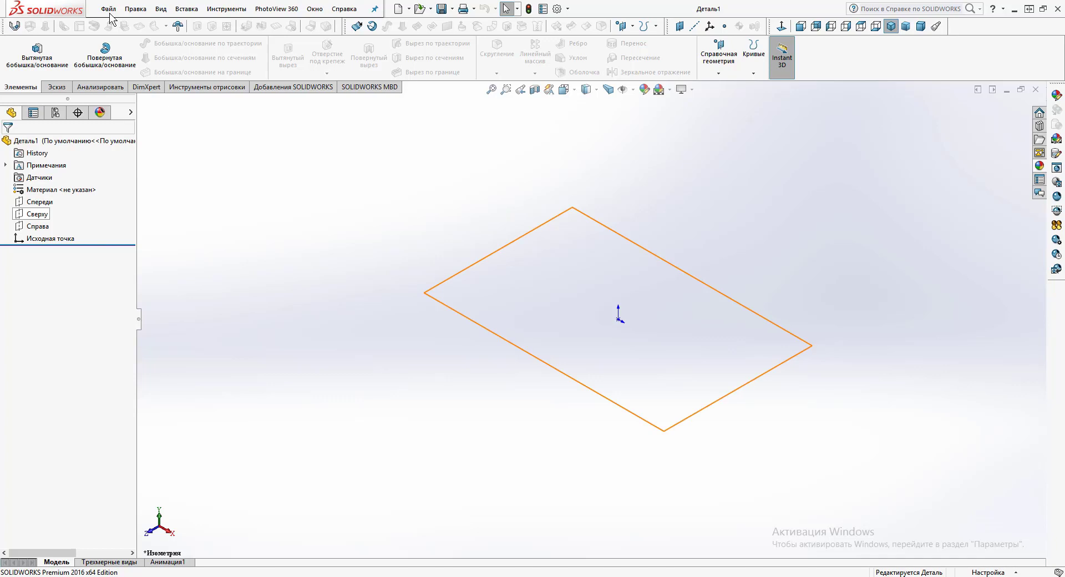
# Start a sketch on the top plane (Сверху) and draw a vertical centerline about 132 mm long through the origin
pyautogui.click(37, 214)
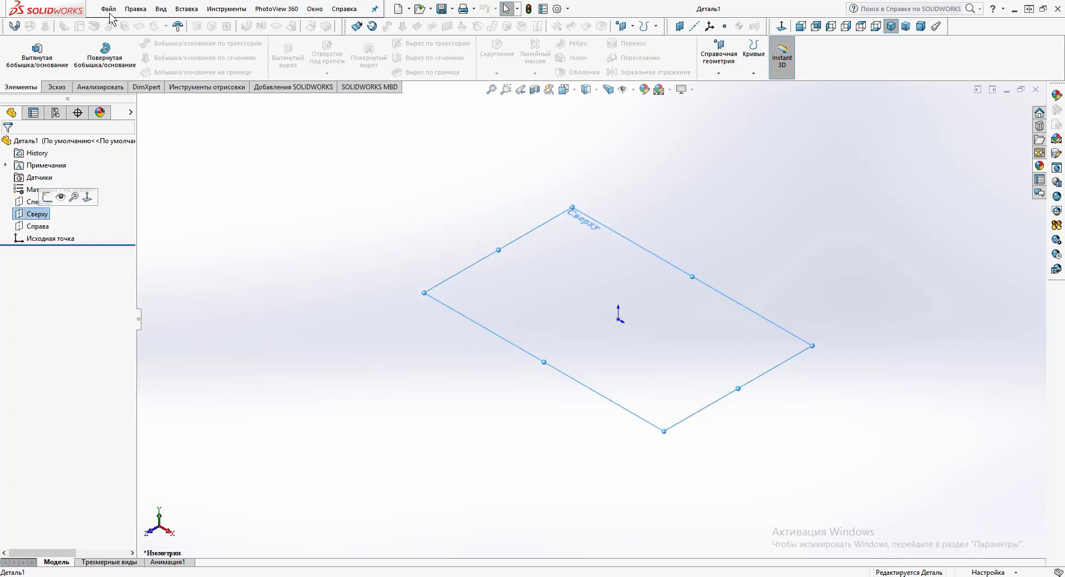
pyautogui.click(47, 197)
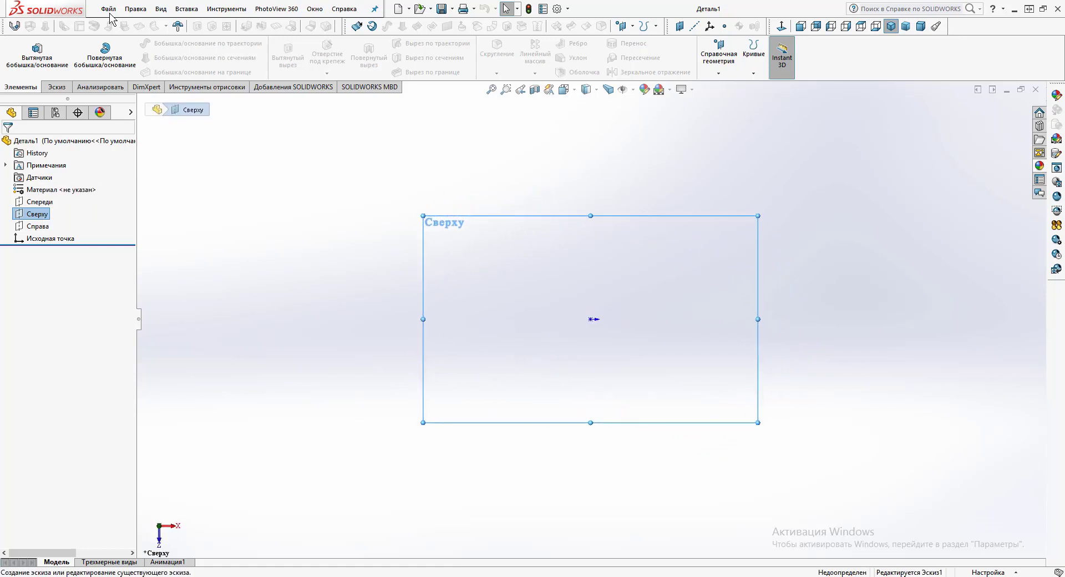
pyautogui.click(113, 42)
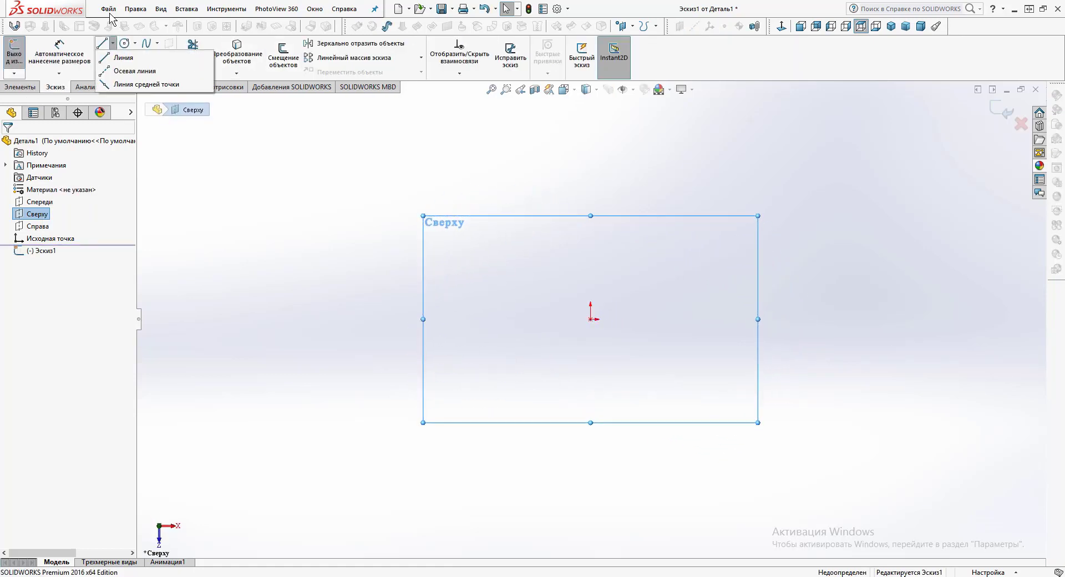
pyautogui.click(135, 70)
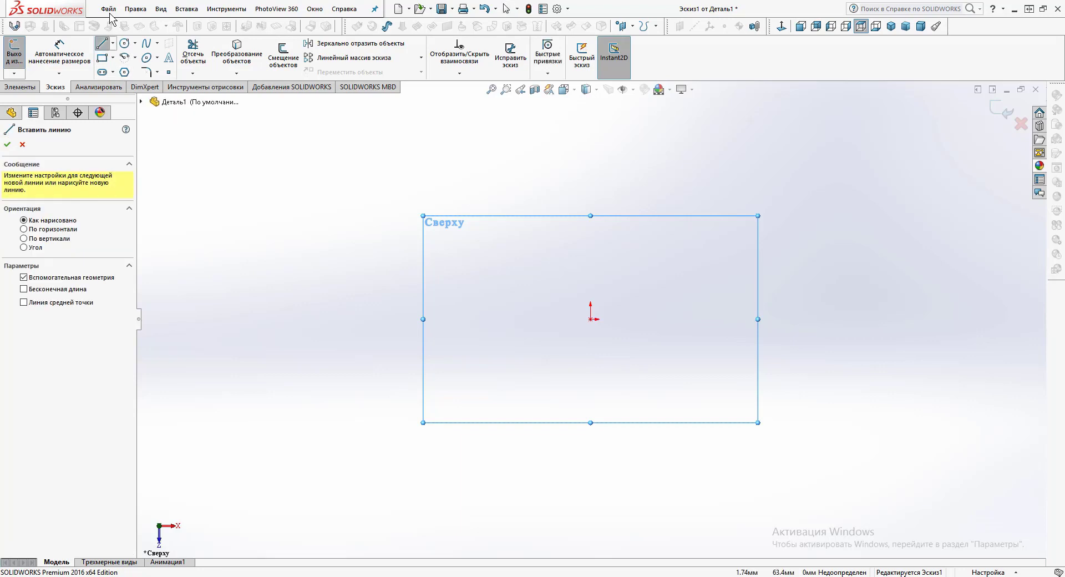
pyautogui.click(591, 319)
pyautogui.click(591, 188)
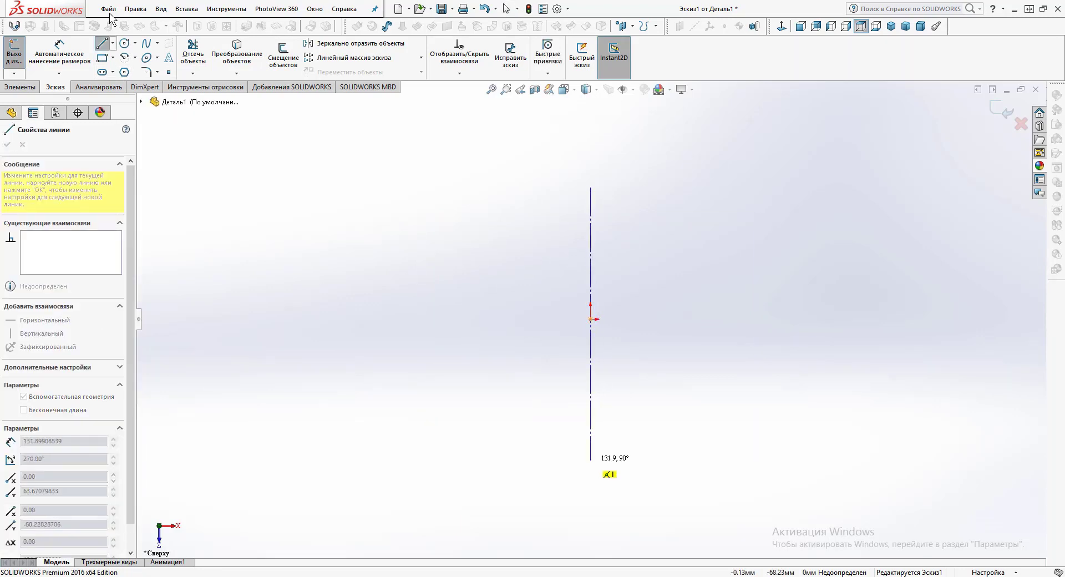
pyautogui.click(591, 459)
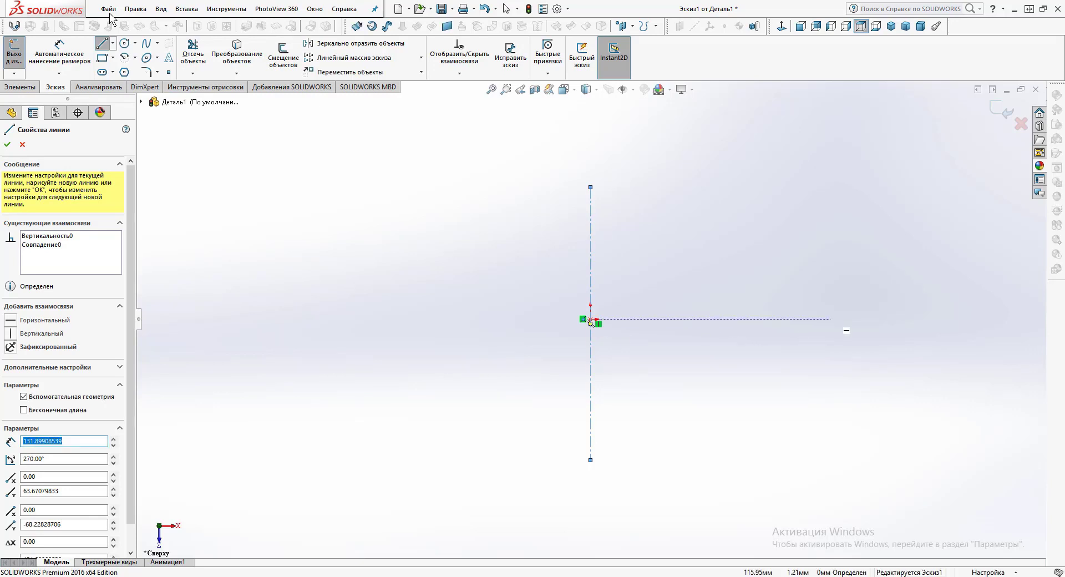
# Draw a horizontal centerline about 227 mm long through the origin, extending to both sides of it
pyautogui.click(831, 319)
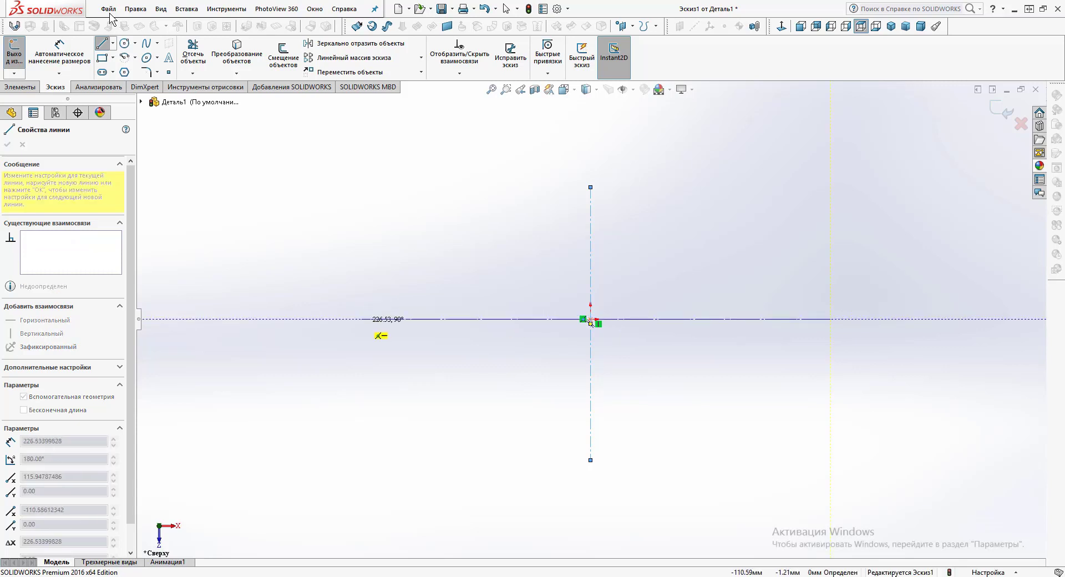
pyautogui.click(362, 319)
pyautogui.press('Escape')
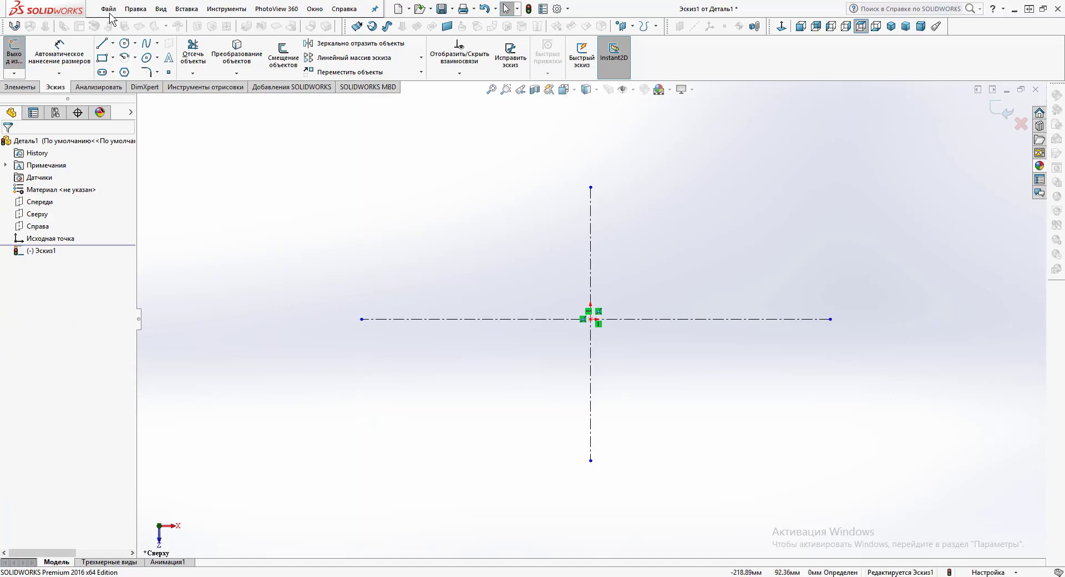
# Sketch a center rectangle about 158 by 78 mm, centred on the origin
pyautogui.click(112, 57)
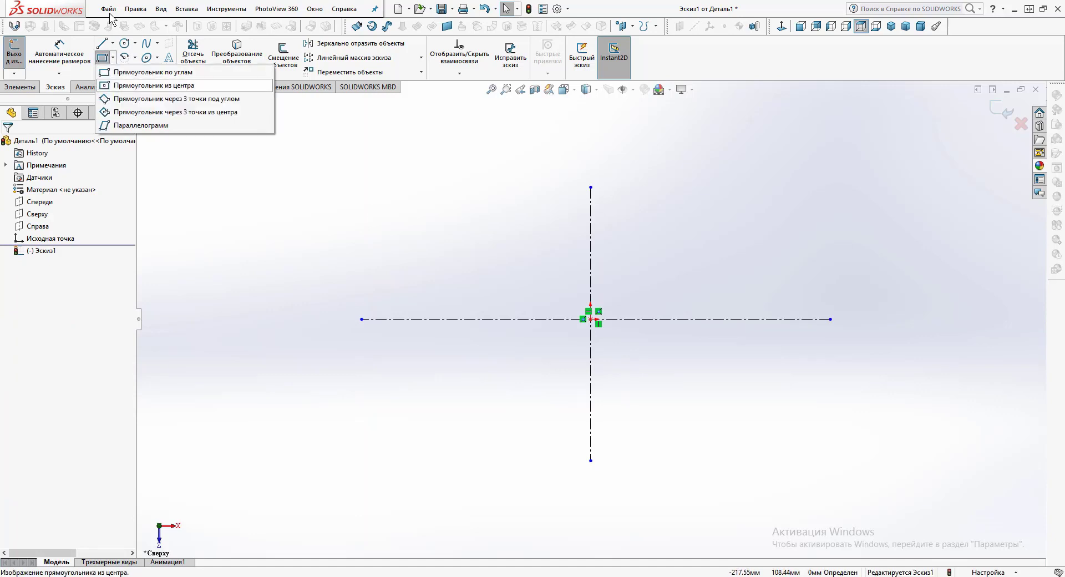
pyautogui.click(153, 84)
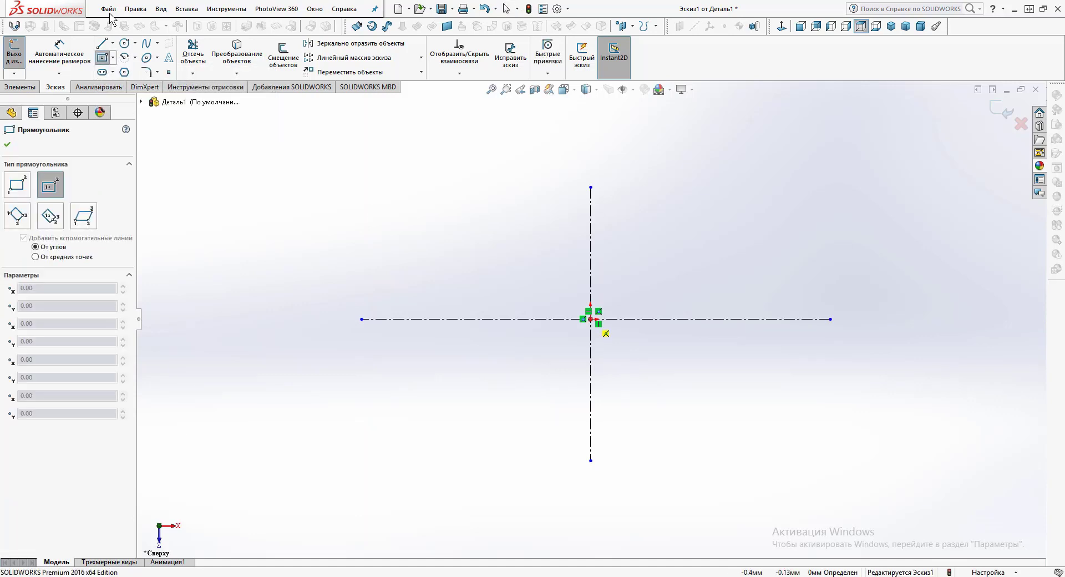
pyautogui.click(591, 319)
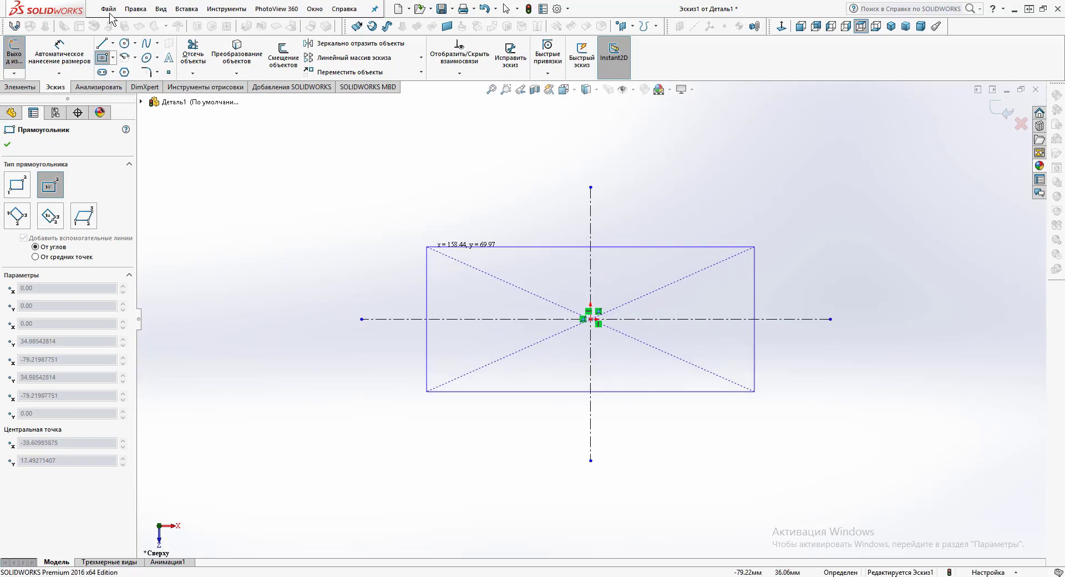
pyautogui.click(427, 239)
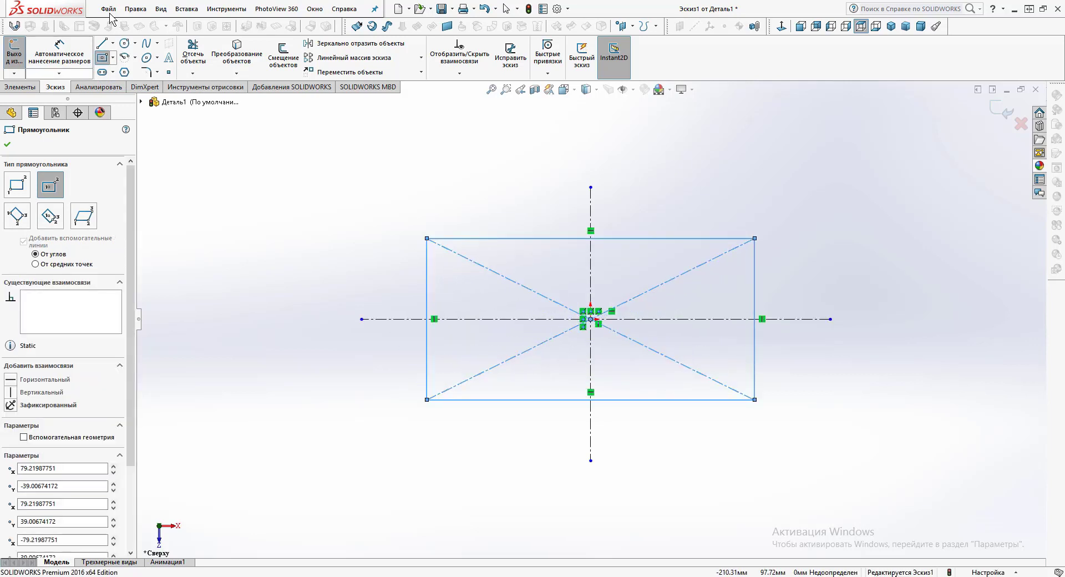
pyautogui.press('Escape')
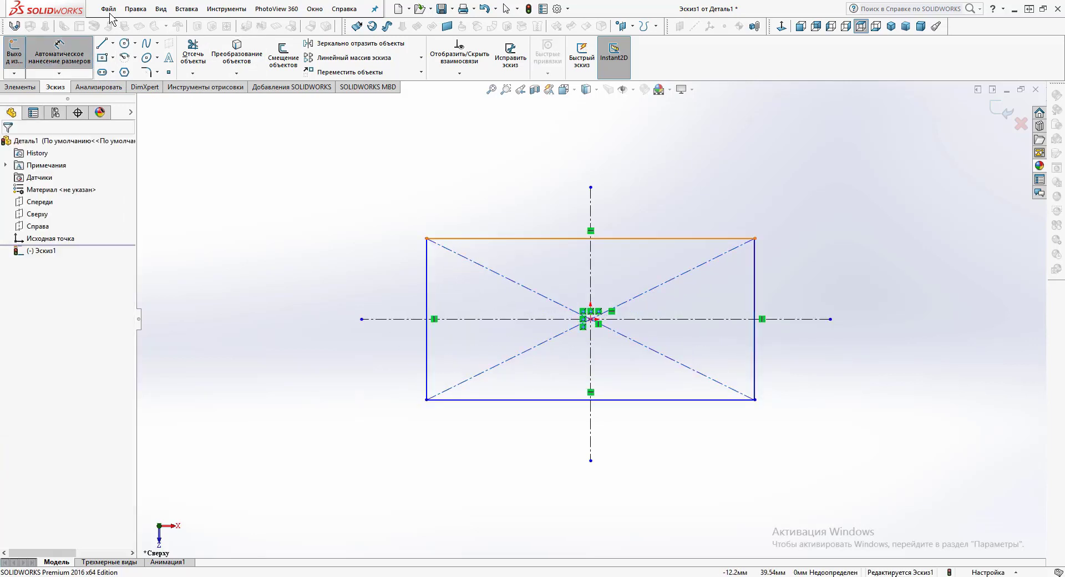
# Dimension the rectangle to 100 mm wide and 85 mm high
pyautogui.click(566, 238)
pyautogui.click(558, 220)
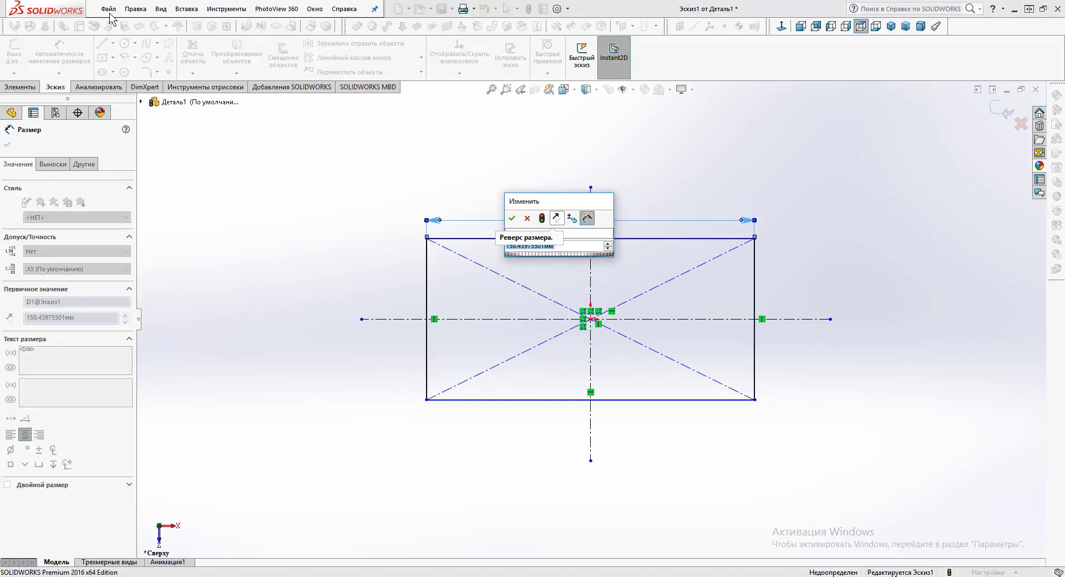
pyautogui.write('100')
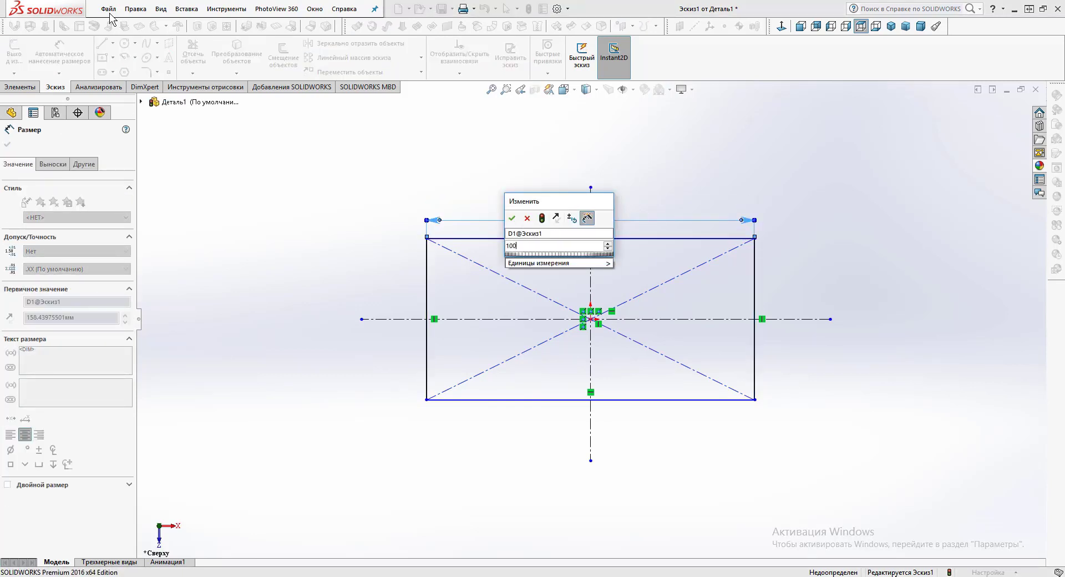
pyautogui.press('Return')
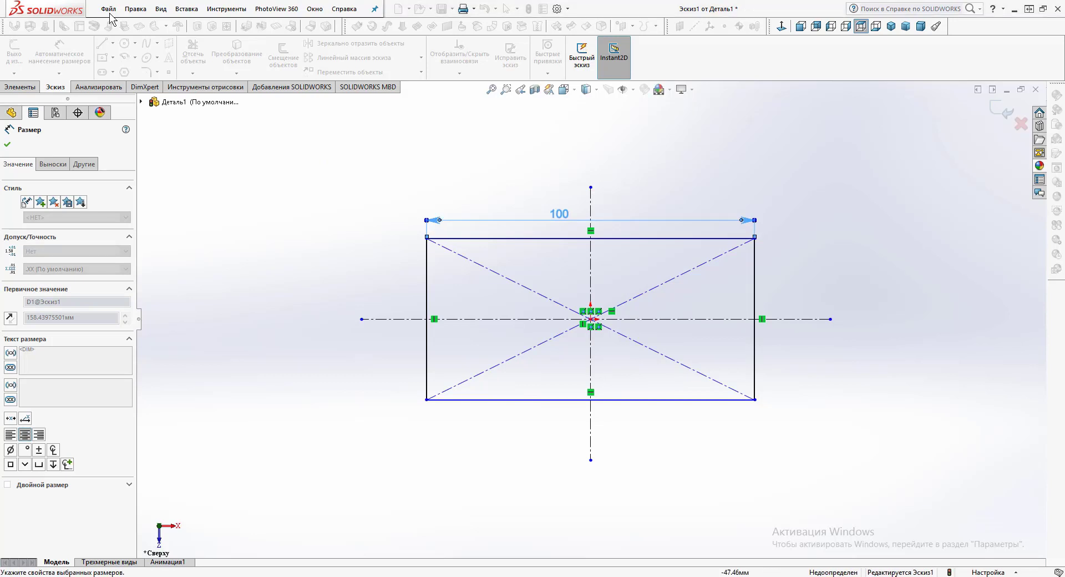
pyautogui.click(427, 319)
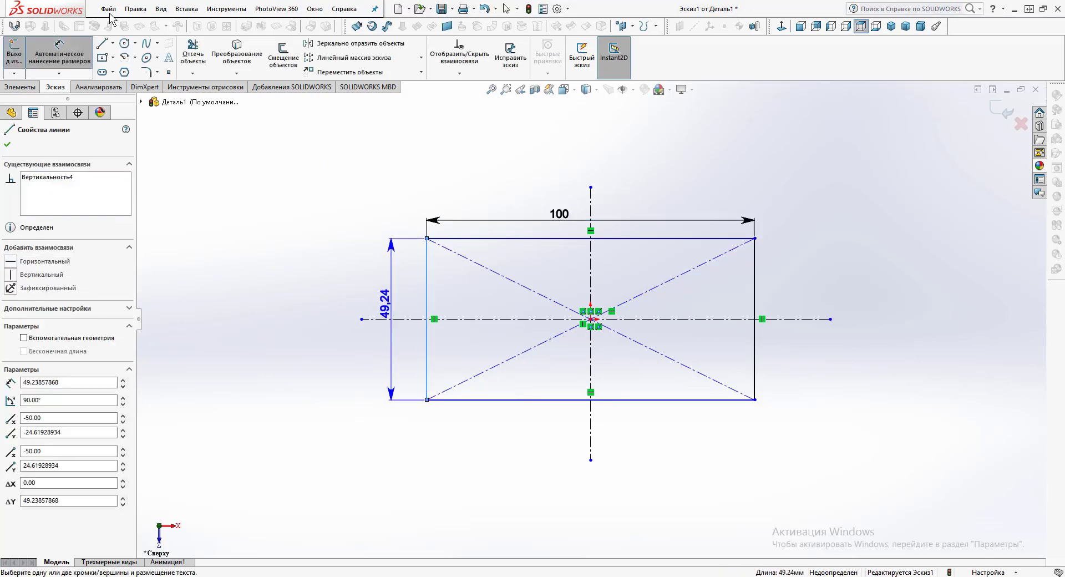
pyautogui.click(398, 319)
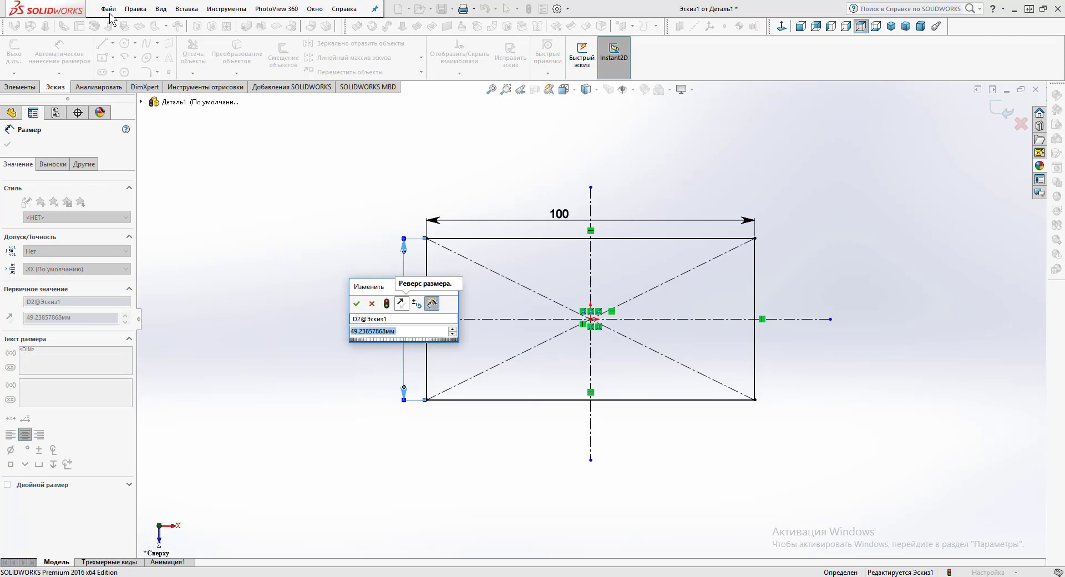
pyautogui.write('85')
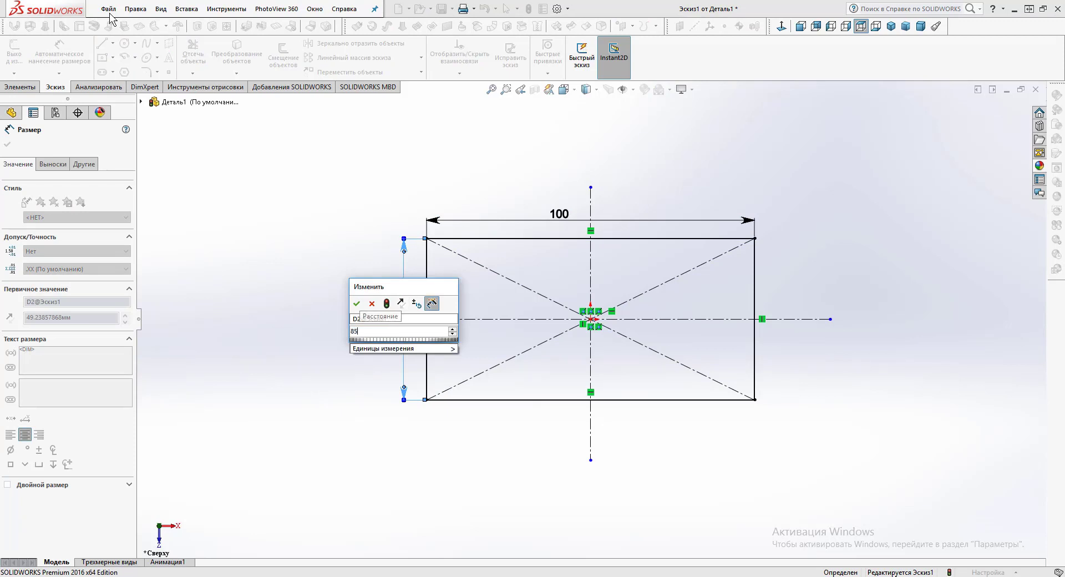
pyautogui.press('Return')
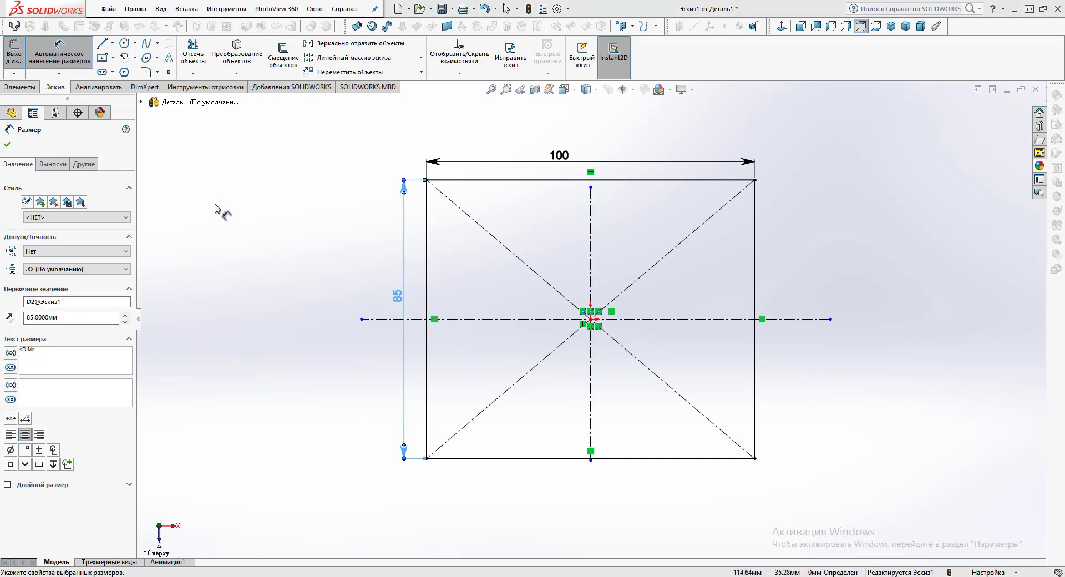
# Extrude the rectangle 24 mm upward as a solid base block
pyautogui.click(28, 88)
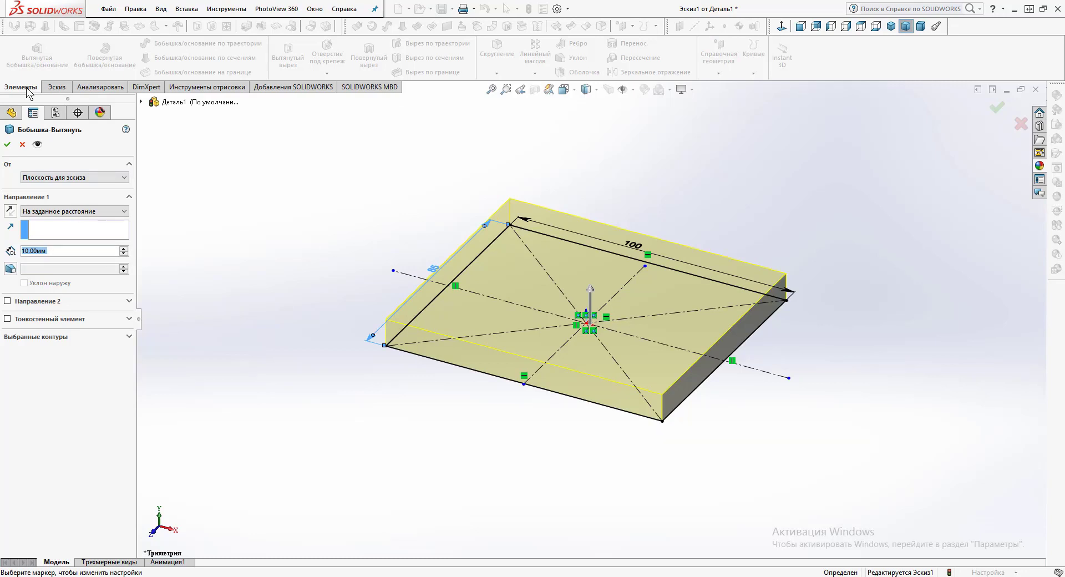
pyautogui.write('24')
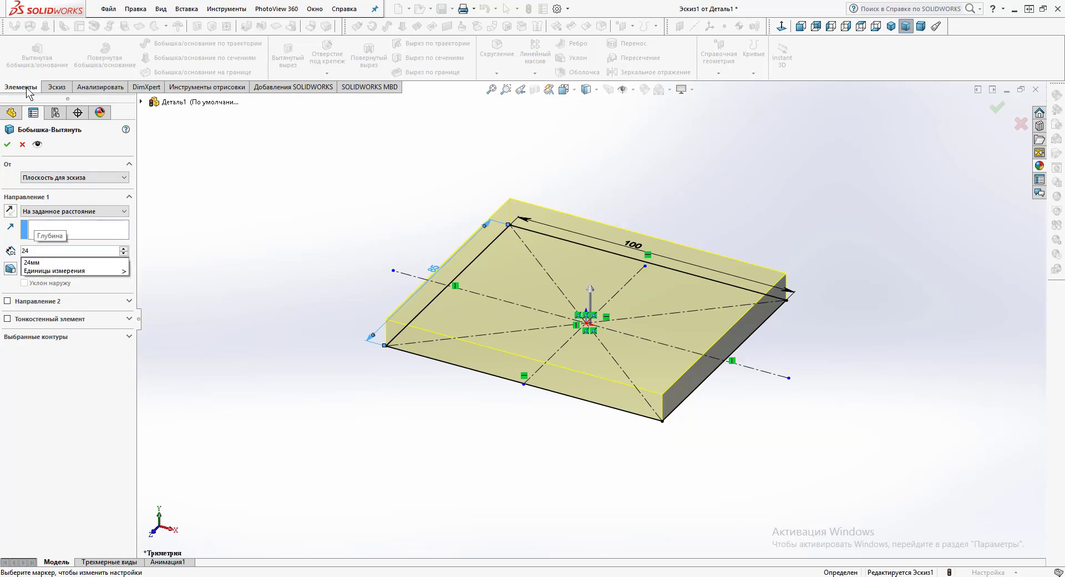
pyautogui.press('Return')
pyautogui.press('Return')
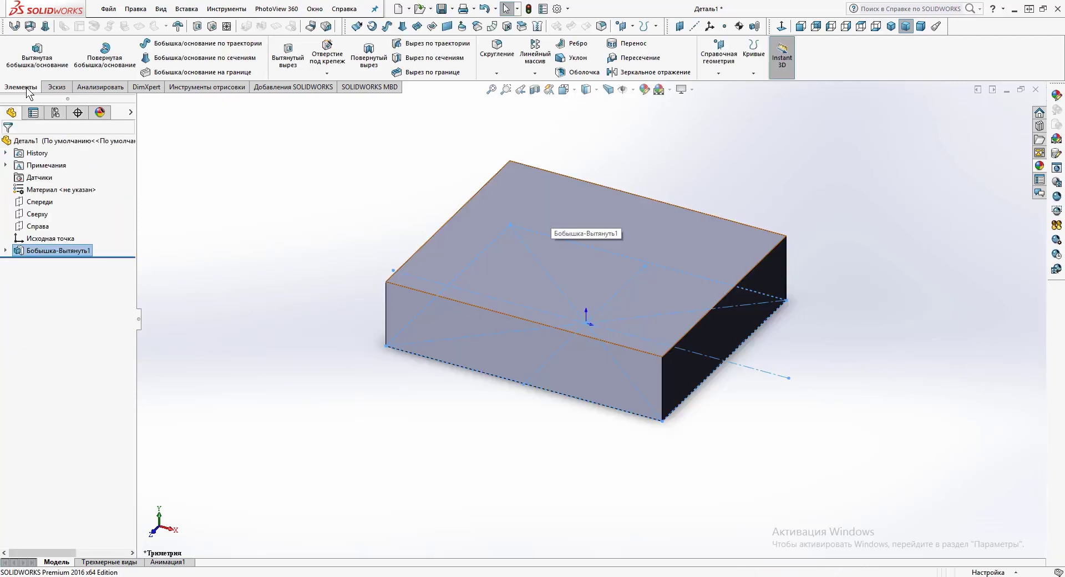
# Start a sketch on the front plane (Спереди) and draw a vertical centerline about 78 mm long upward from the origin
pyautogui.click(577, 232)
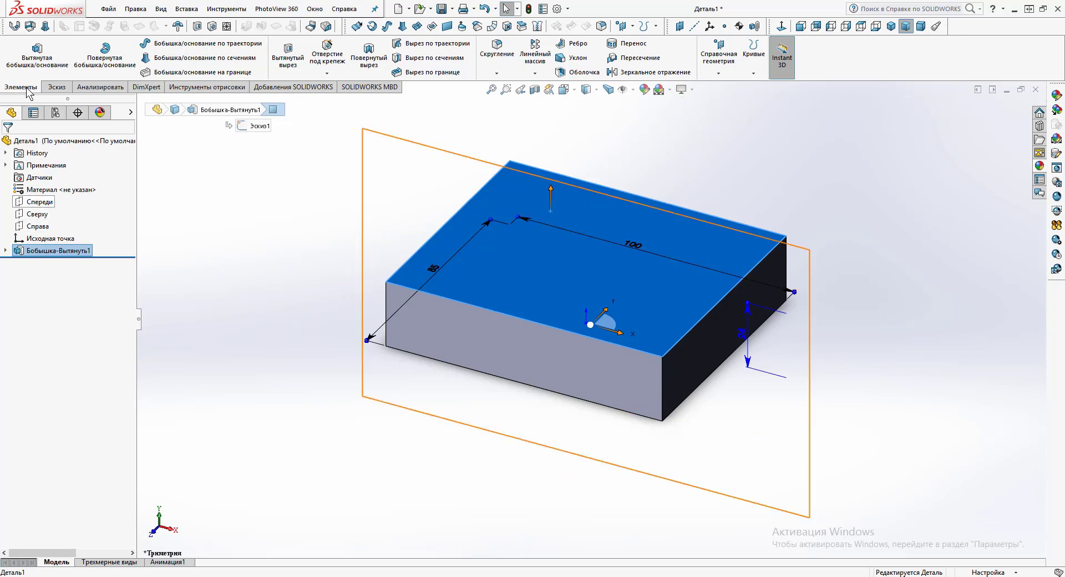
pyautogui.click(39, 201)
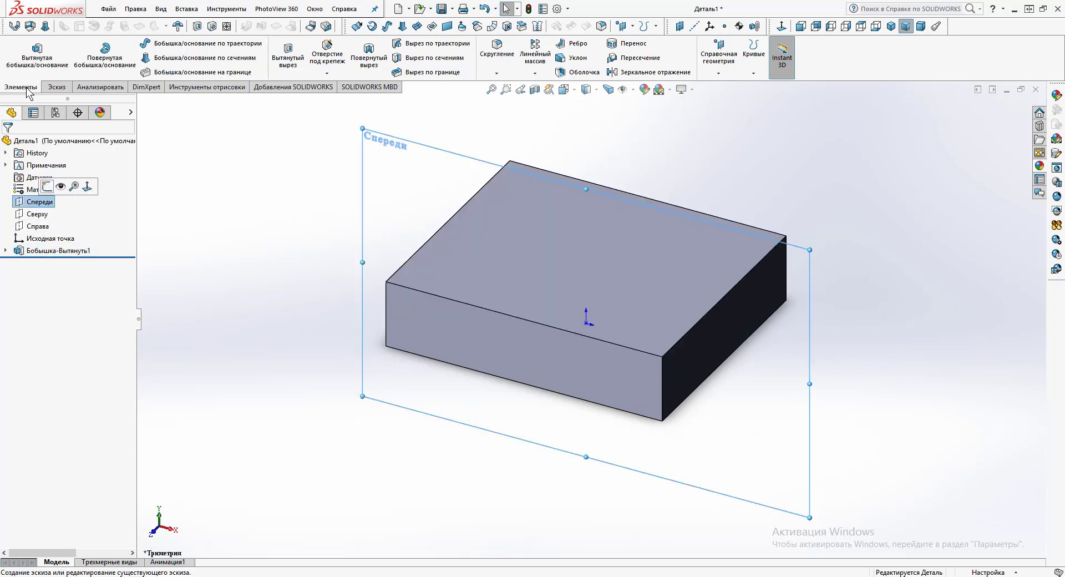
pyautogui.click(47, 186)
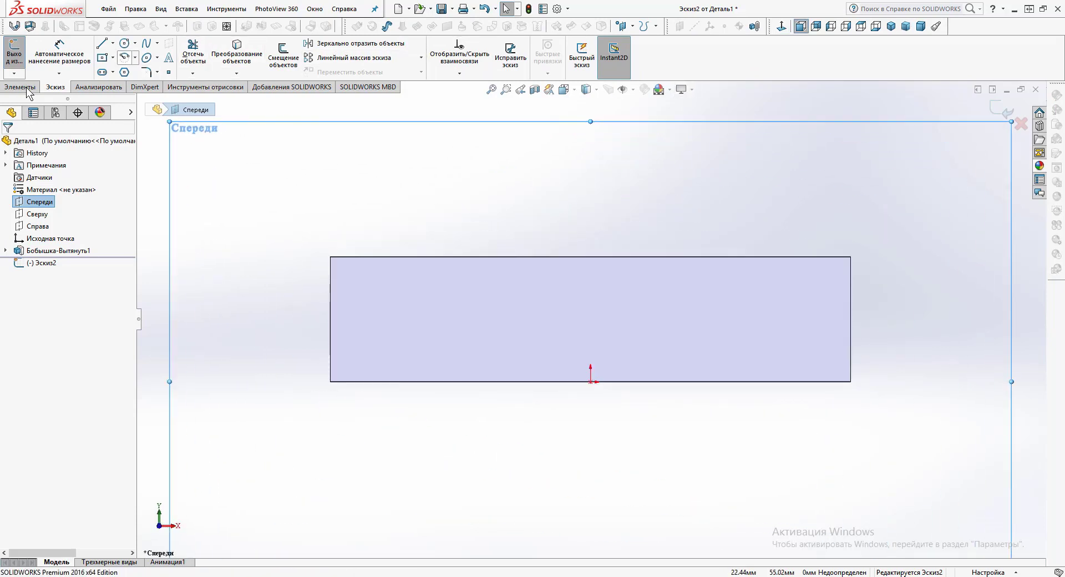
pyautogui.click(113, 43)
pyautogui.click(135, 71)
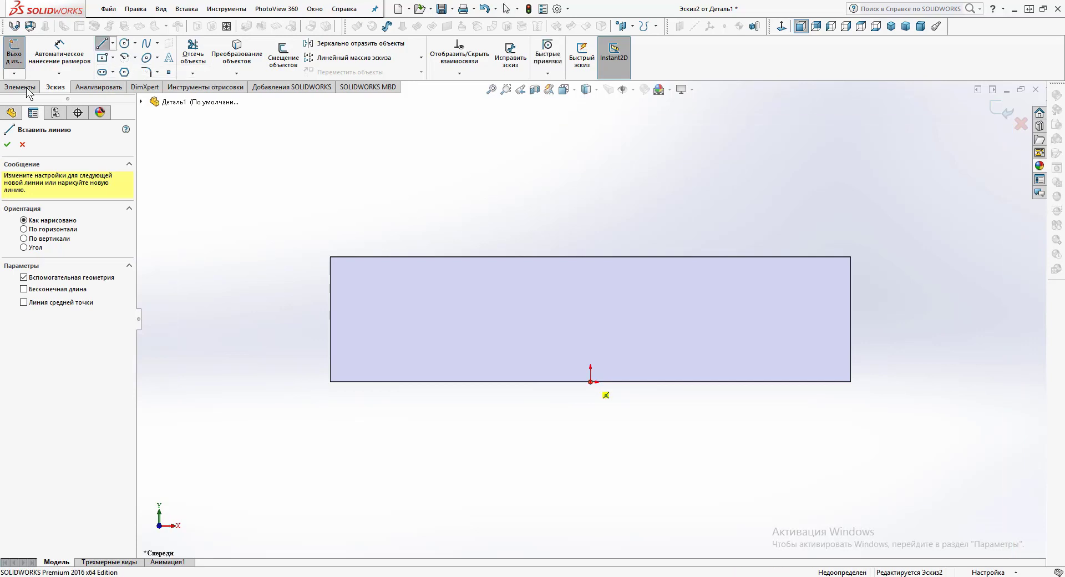
pyautogui.click(590, 382)
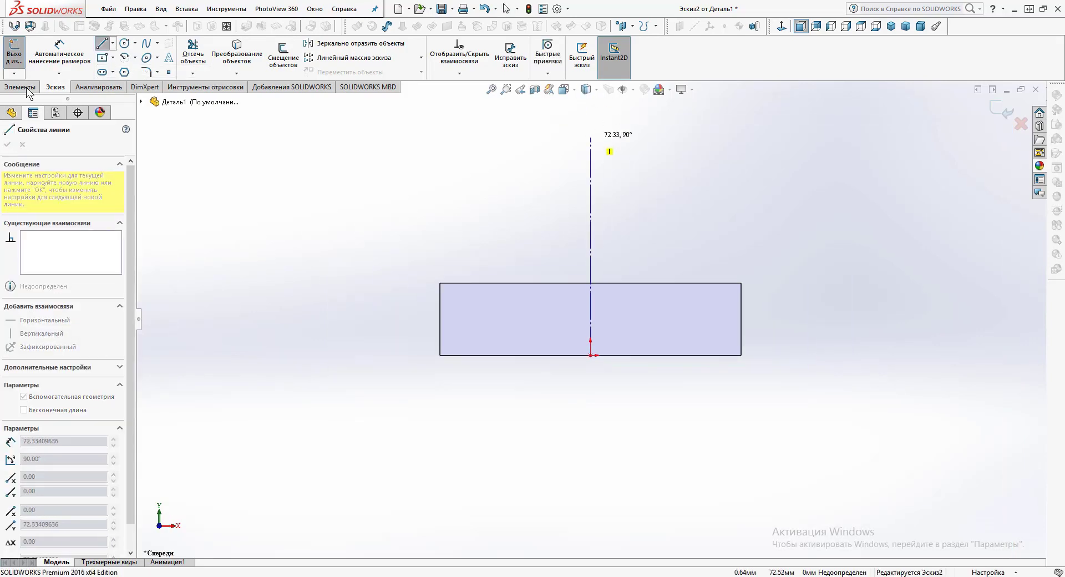
pyautogui.click(590, 120)
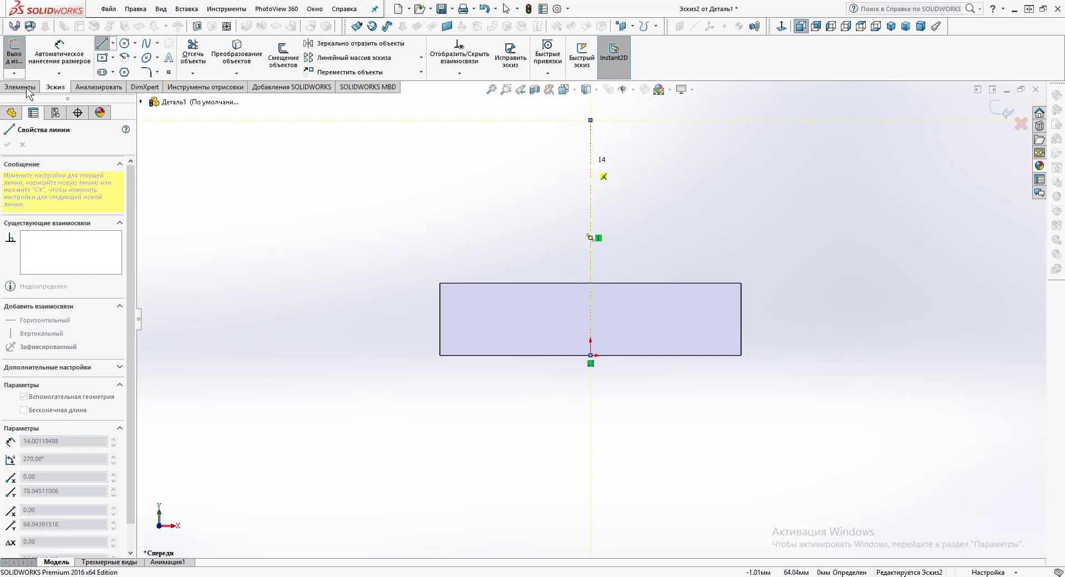
pyautogui.press('Escape')
pyautogui.press('Escape')
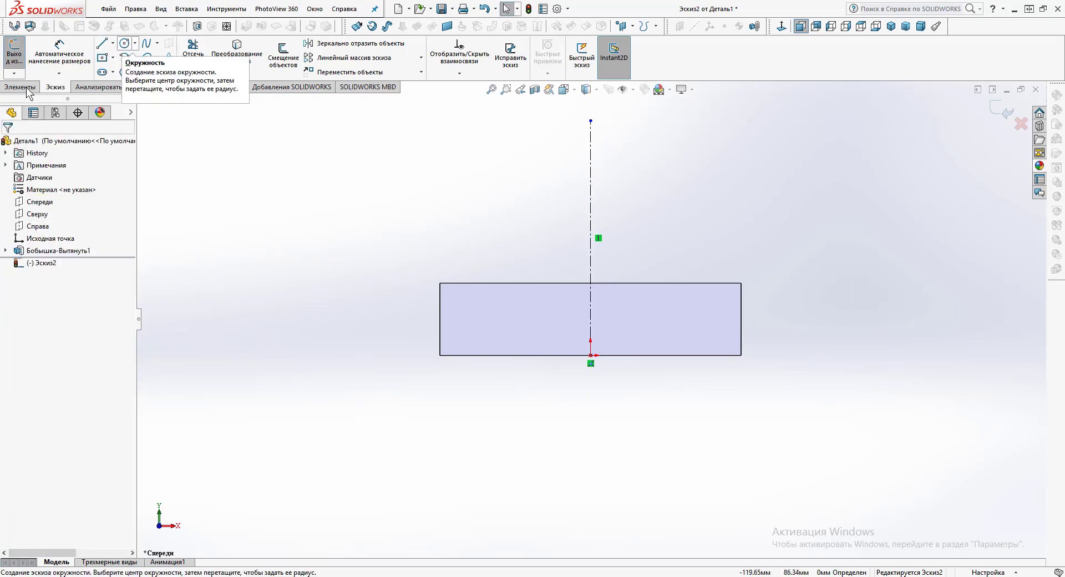
# Sketch a closed rectangular line profile about 21 mm wide and 37 mm high on the block's top edge, with one side on the centerline
pyautogui.click(113, 58)
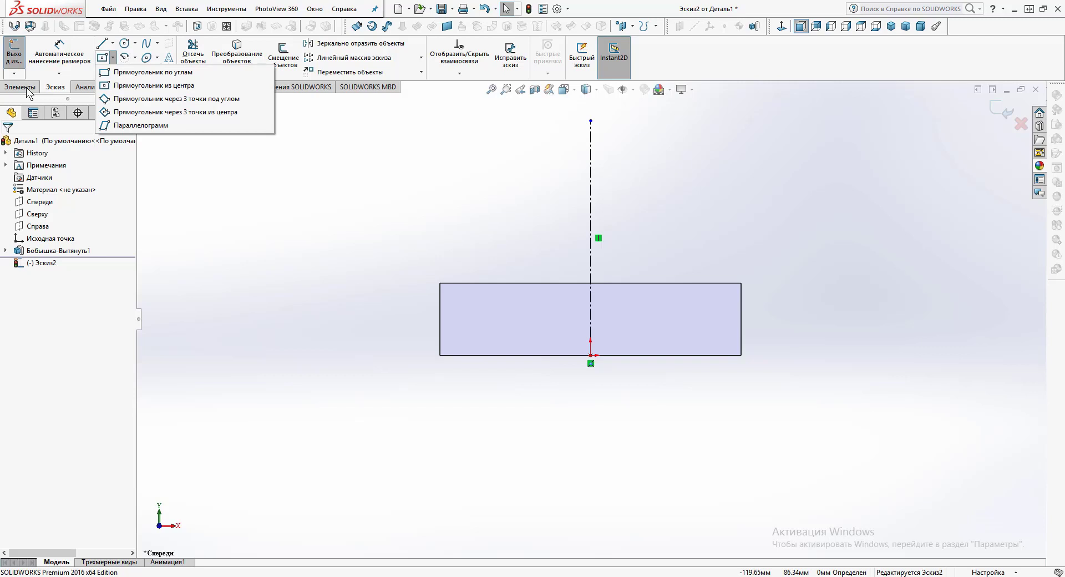
pyautogui.click(113, 42)
pyautogui.click(125, 57)
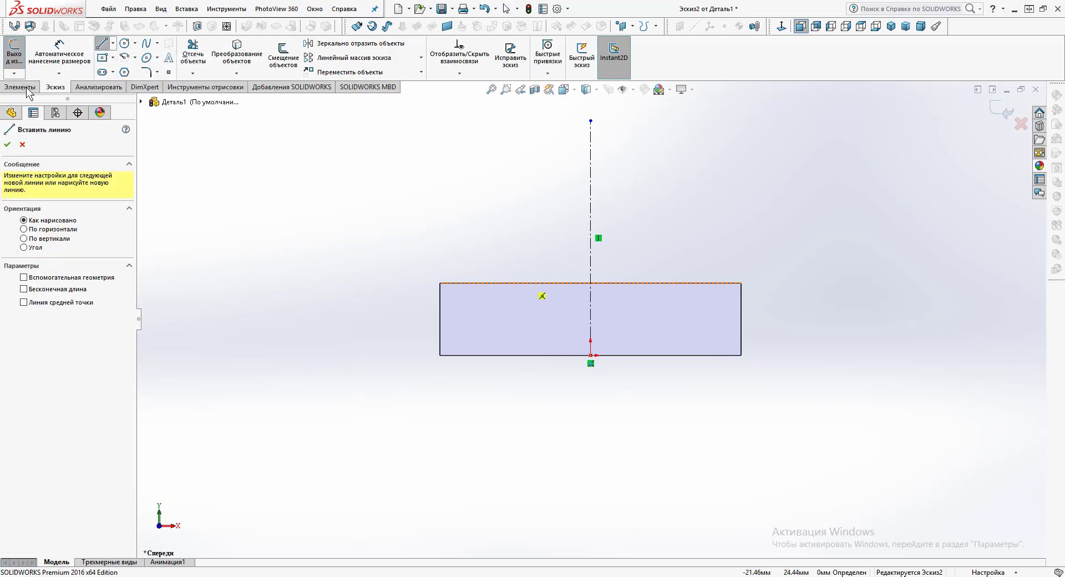
pyautogui.click(528, 283)
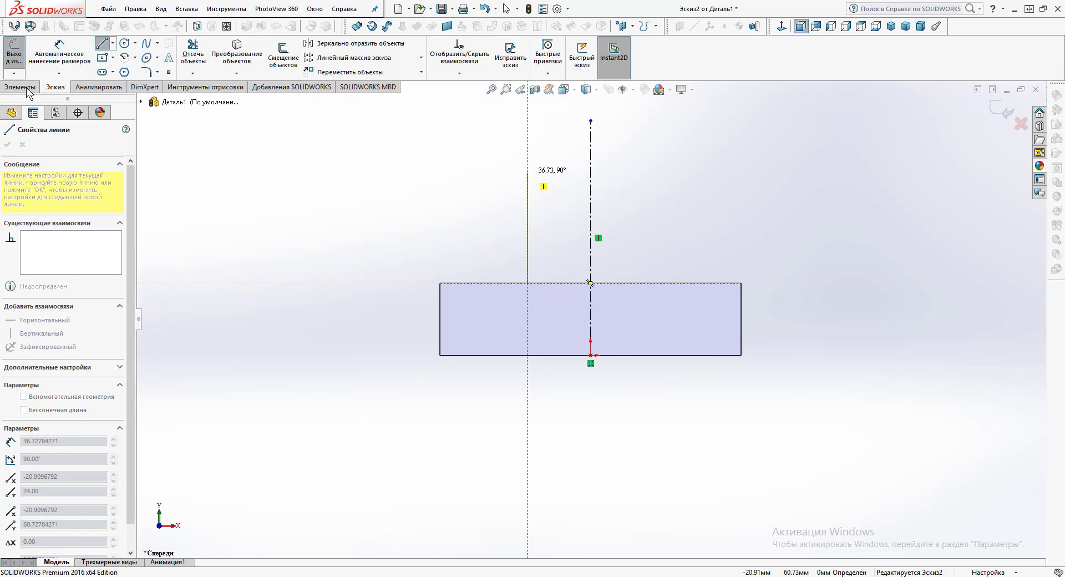
pyautogui.click(528, 172)
pyautogui.click(590, 172)
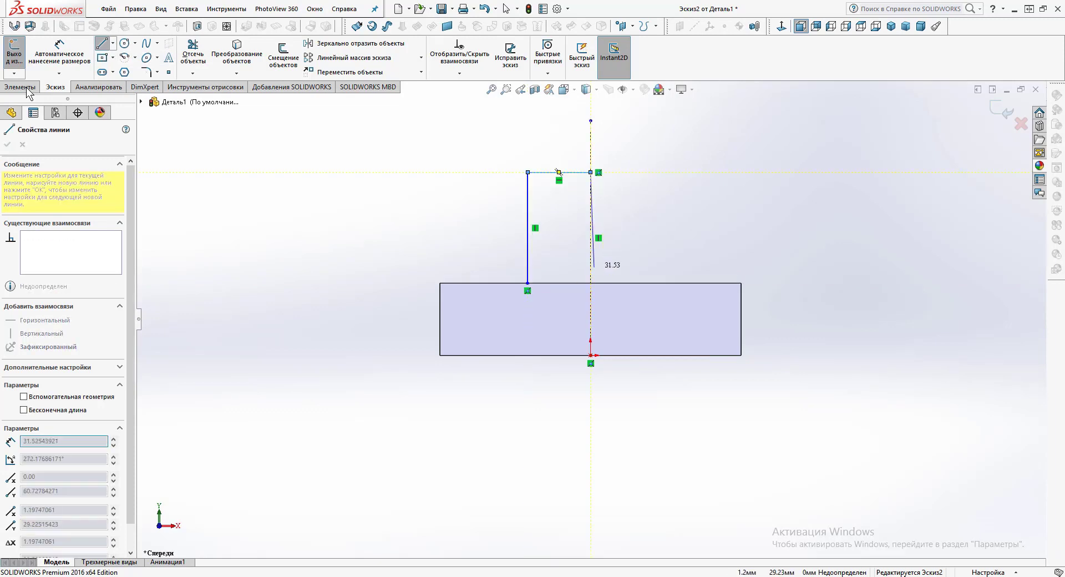
pyautogui.click(590, 283)
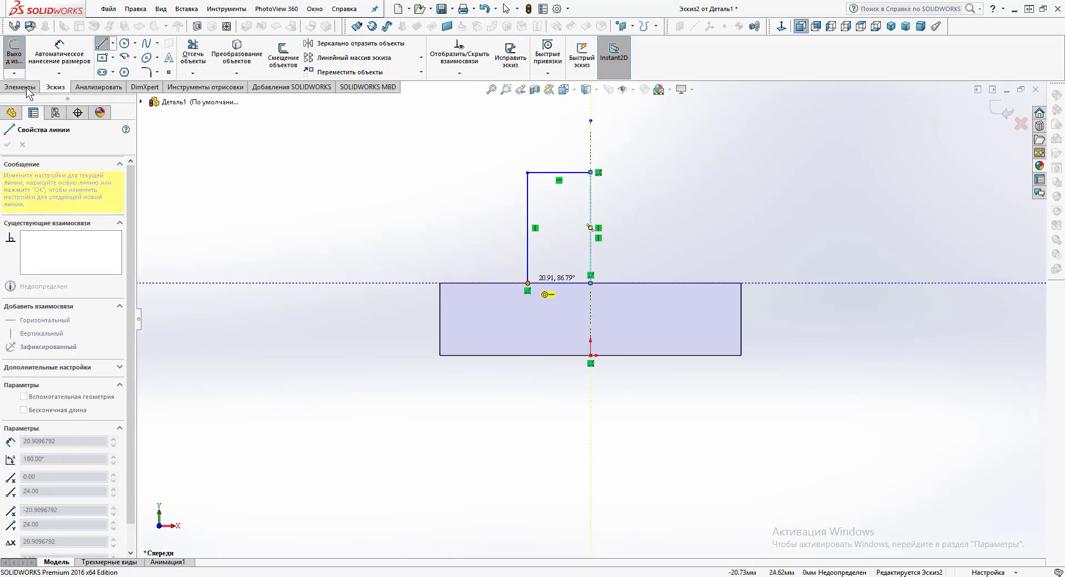
pyautogui.click(527, 283)
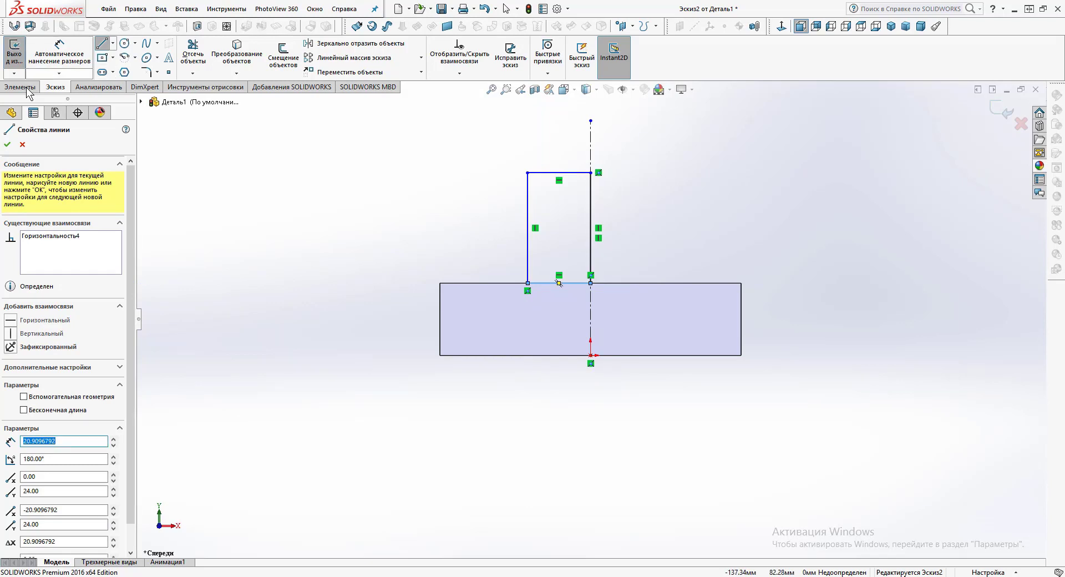
pyautogui.press('Escape')
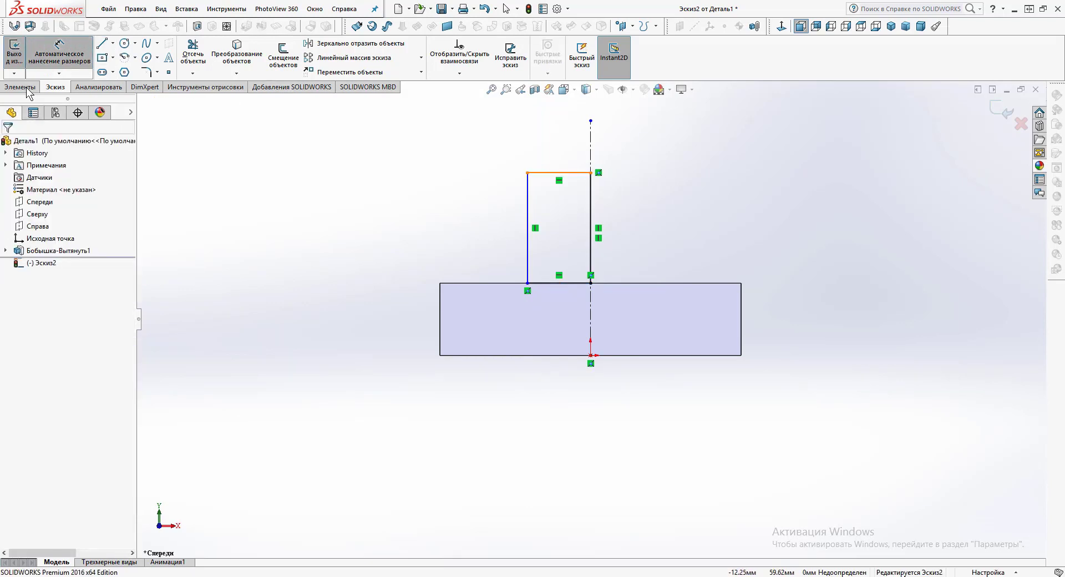
# Dimension the profile's top edge 72 mm above the block's bottom edge and the profile's width to 20 mm
pyautogui.click(551, 173)
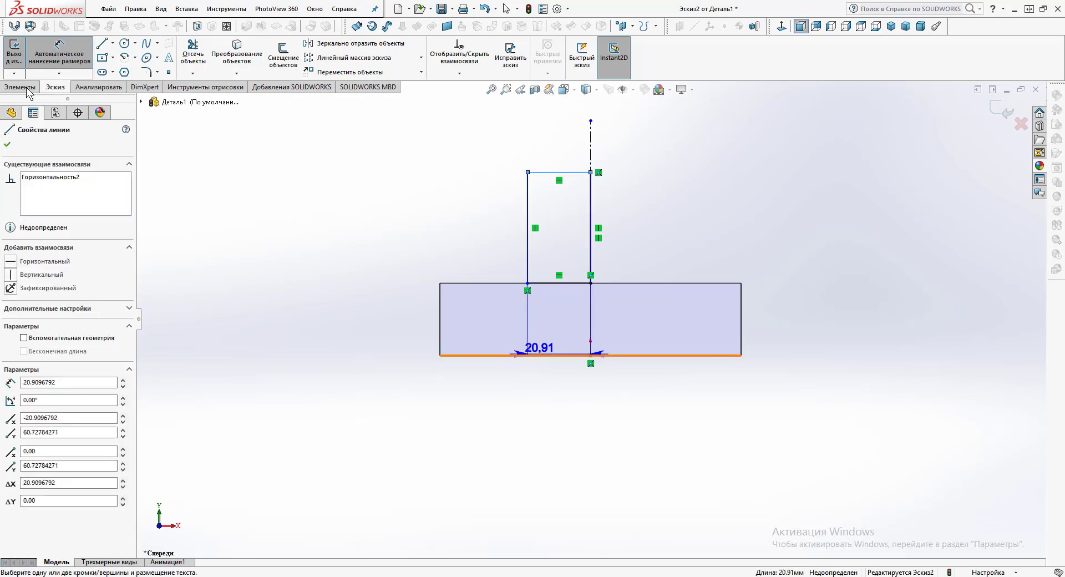
pyautogui.click(539, 355)
pyautogui.click(421, 244)
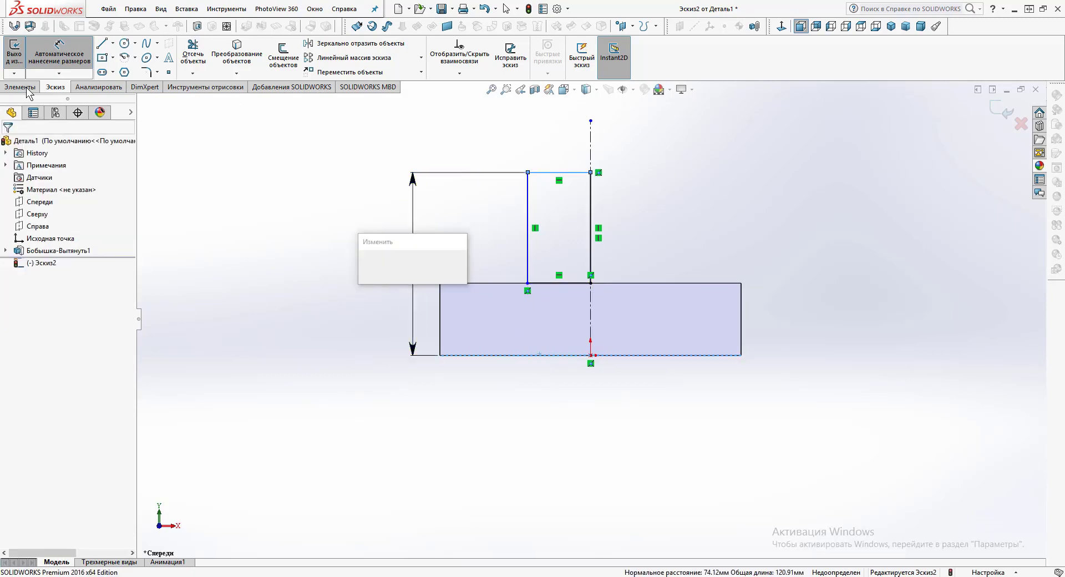
pyautogui.write('75')
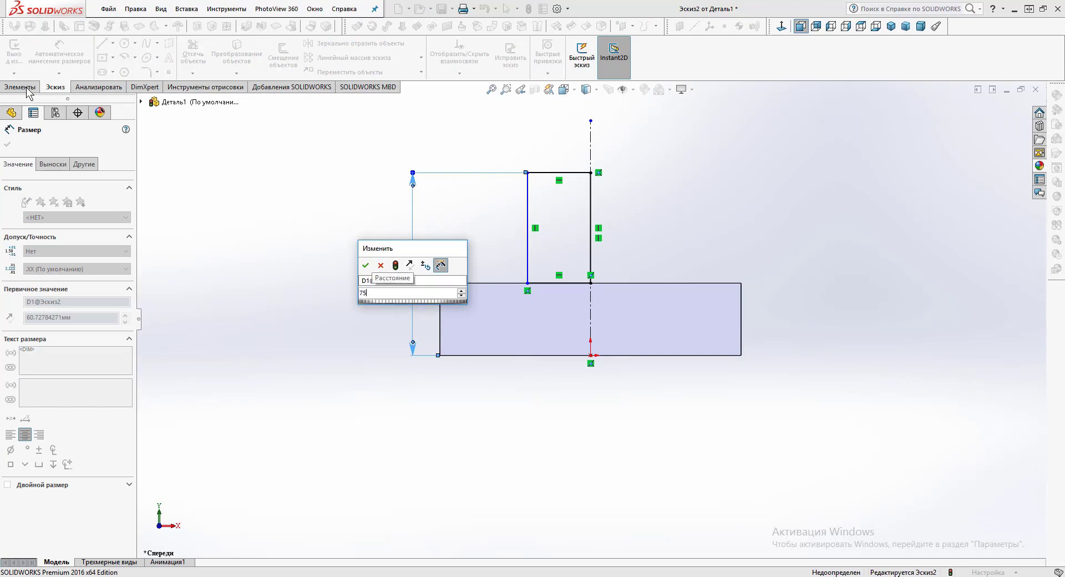
pyautogui.press('Return')
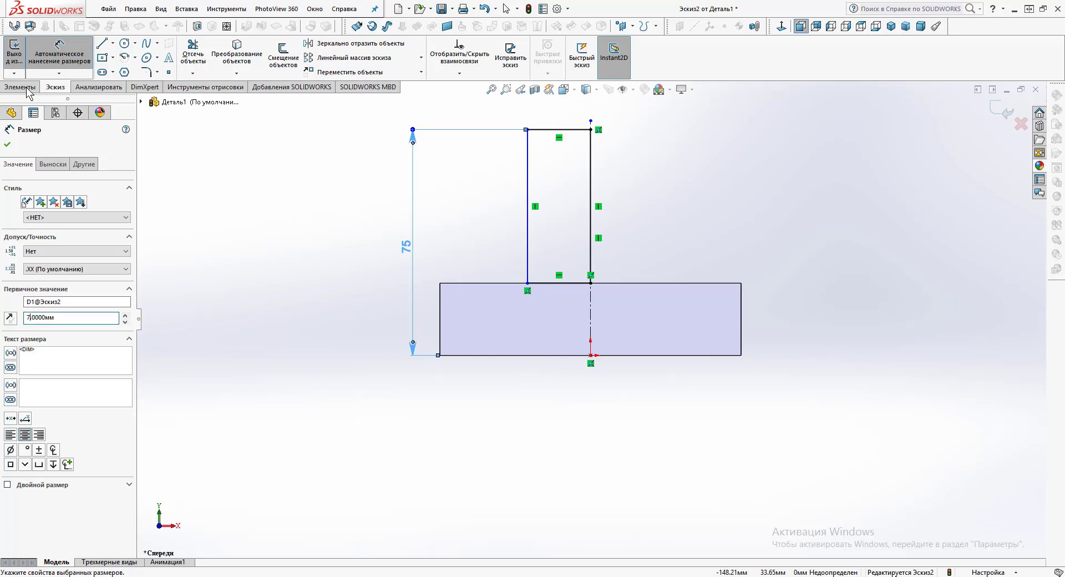
pyautogui.press('Return')
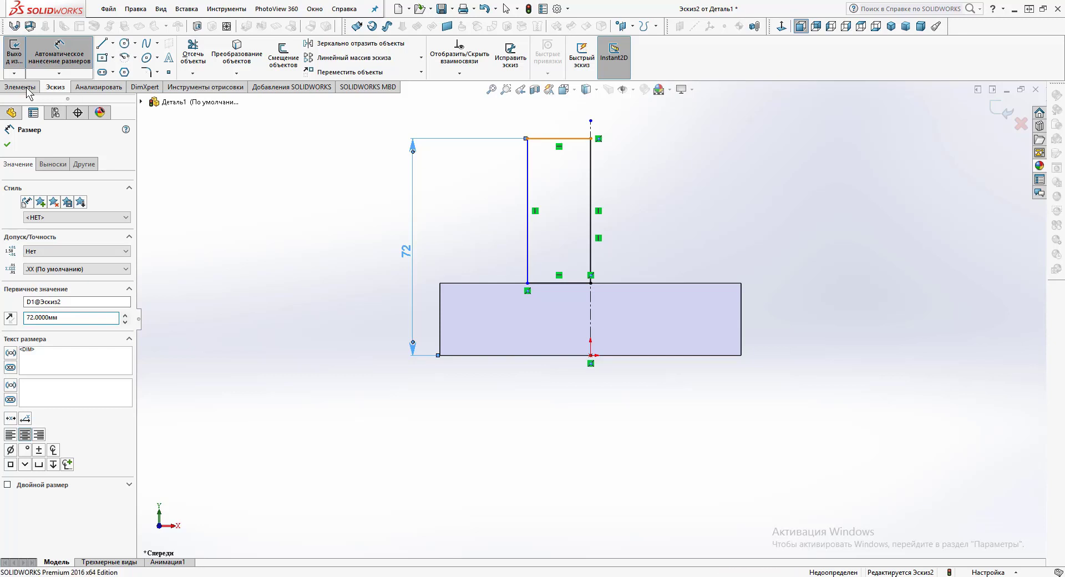
pyautogui.click(565, 138)
pyautogui.click(565, 111)
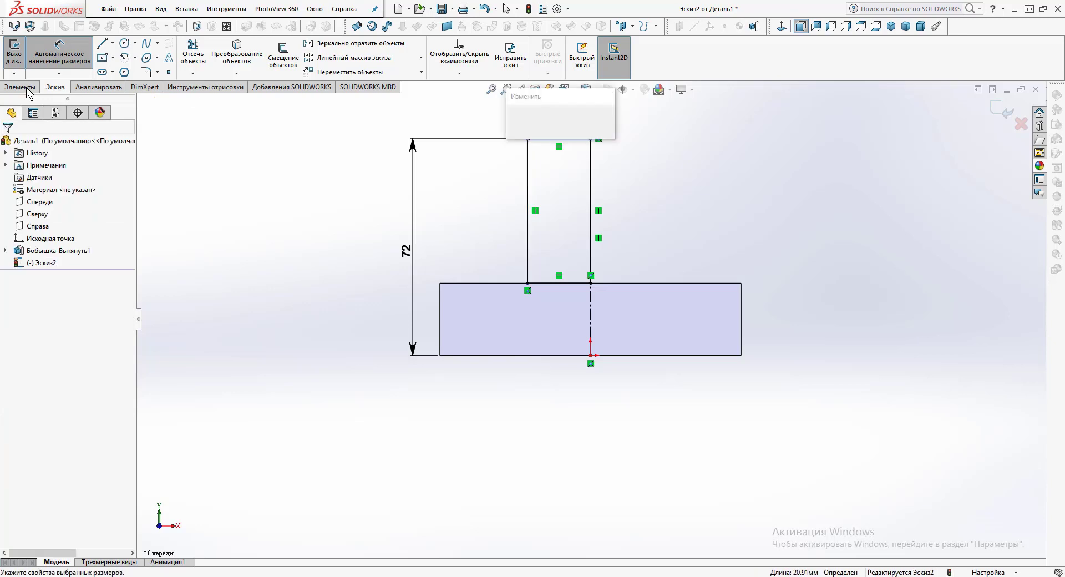
pyautogui.write('20')
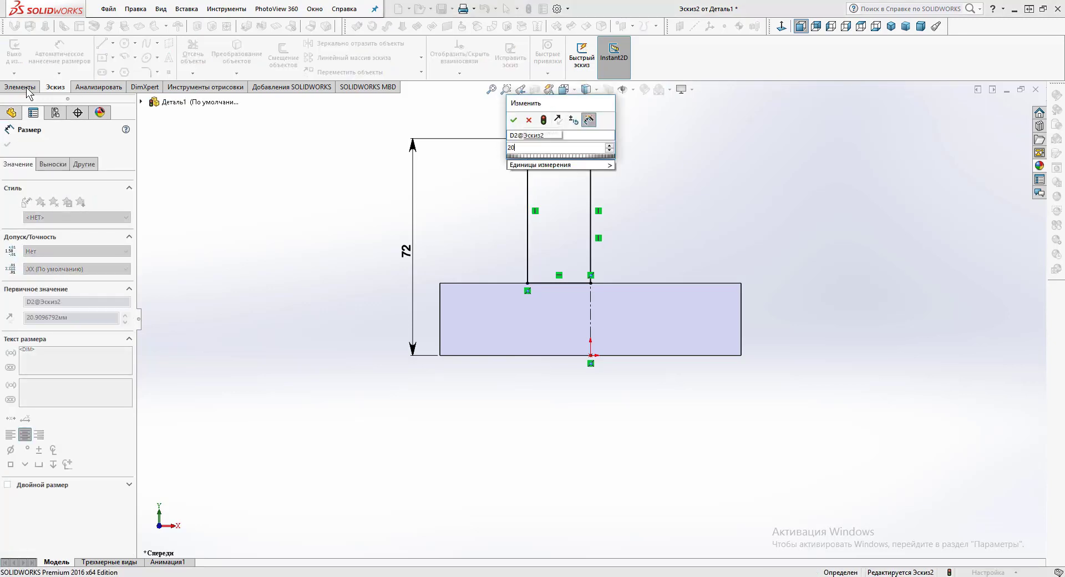
pyautogui.press('Return')
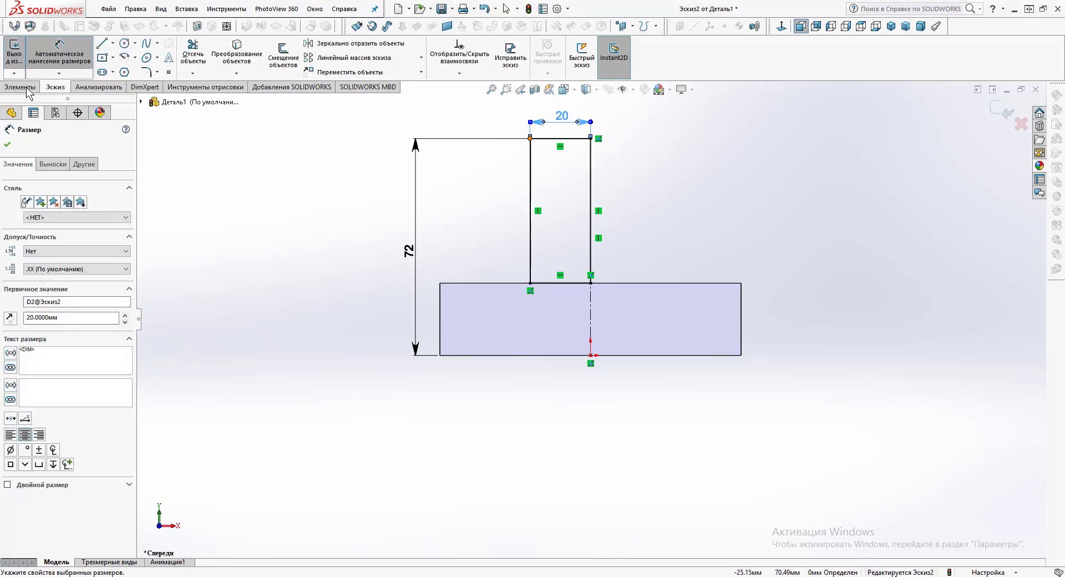
# Revolve the profile 360° around the vertical centerline as a boss merged with the block
pyautogui.click(26, 87)
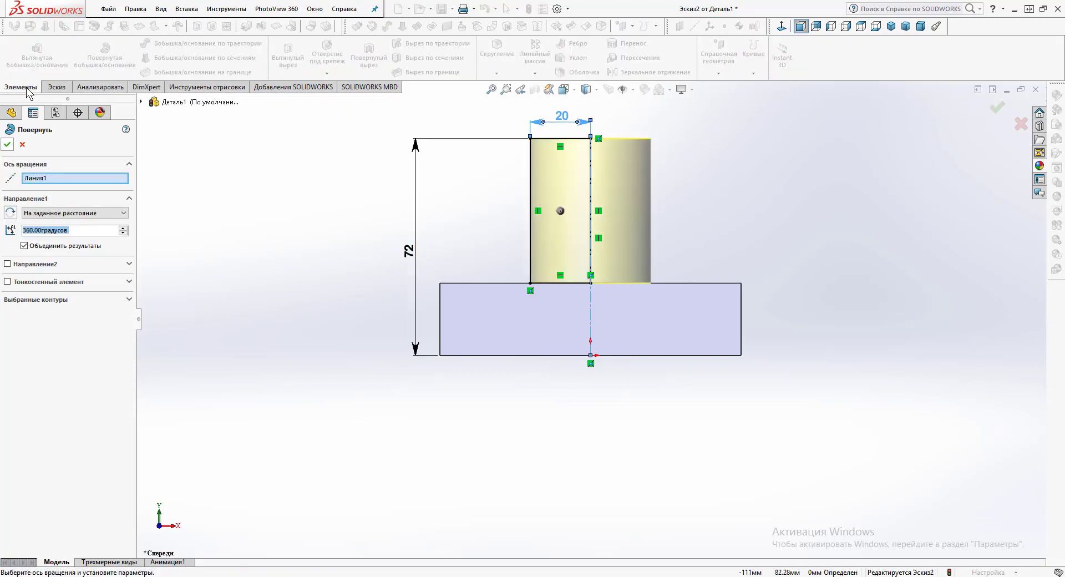
pyautogui.press('Return')
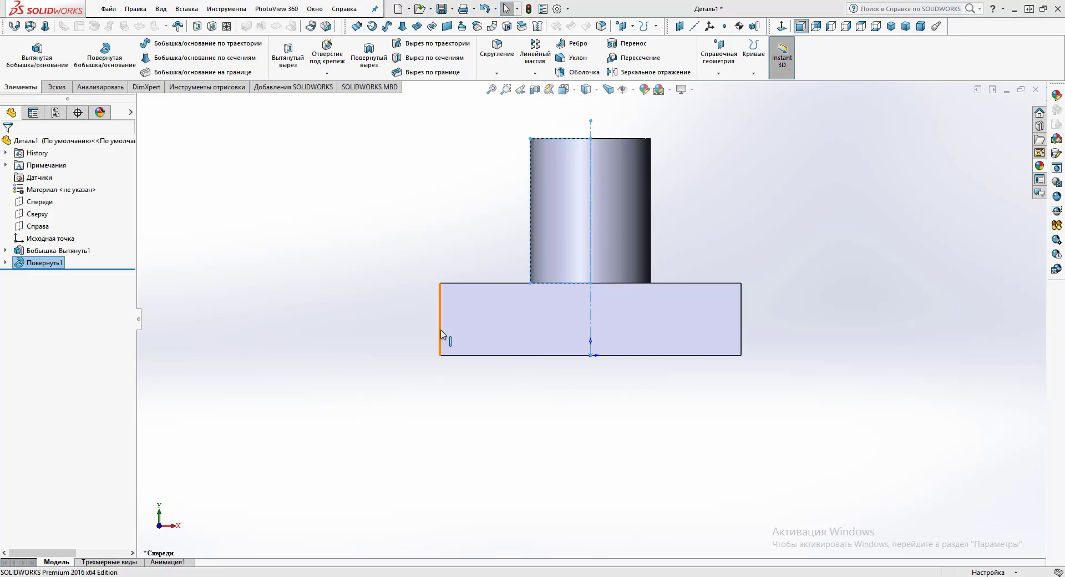
# Start a sketch on the block's bottom face and draw a center rectangle about 76 by 58 mm, centred on the origin
pyautogui.moveTo(441, 330); pyautogui.dragTo(441, 330, button='middle')
pyautogui.scroll(1, 440, 330)
pyautogui.click(538, 282)
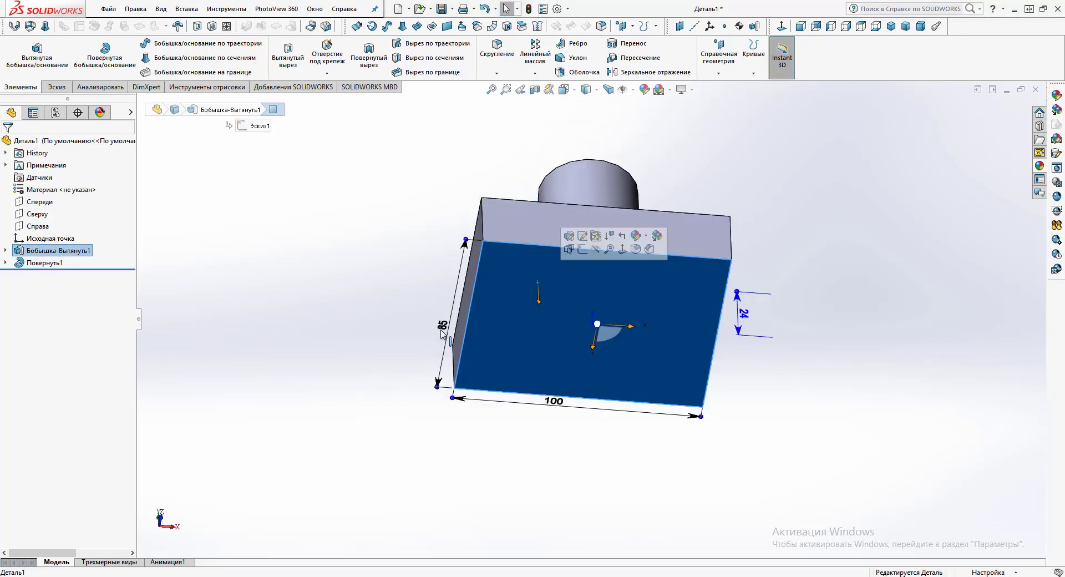
pyautogui.rightClick(538, 283)
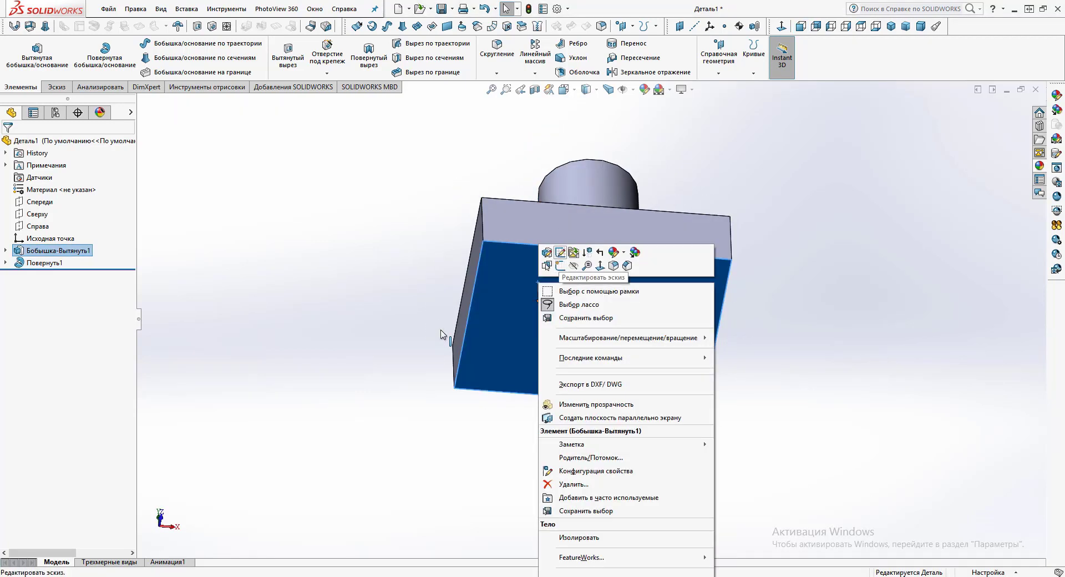
pyautogui.click(559, 253)
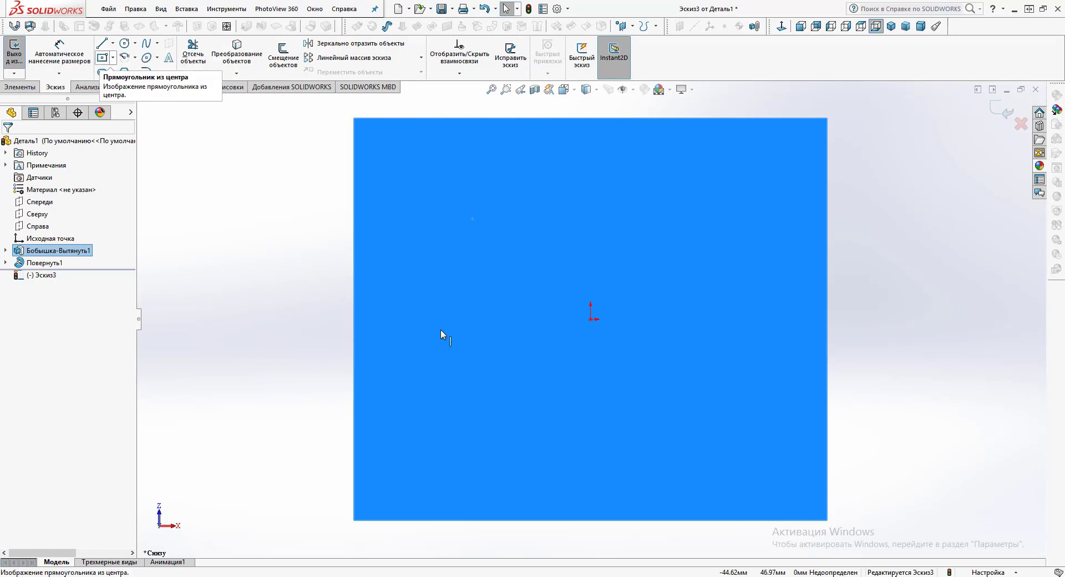
pyautogui.click(113, 59)
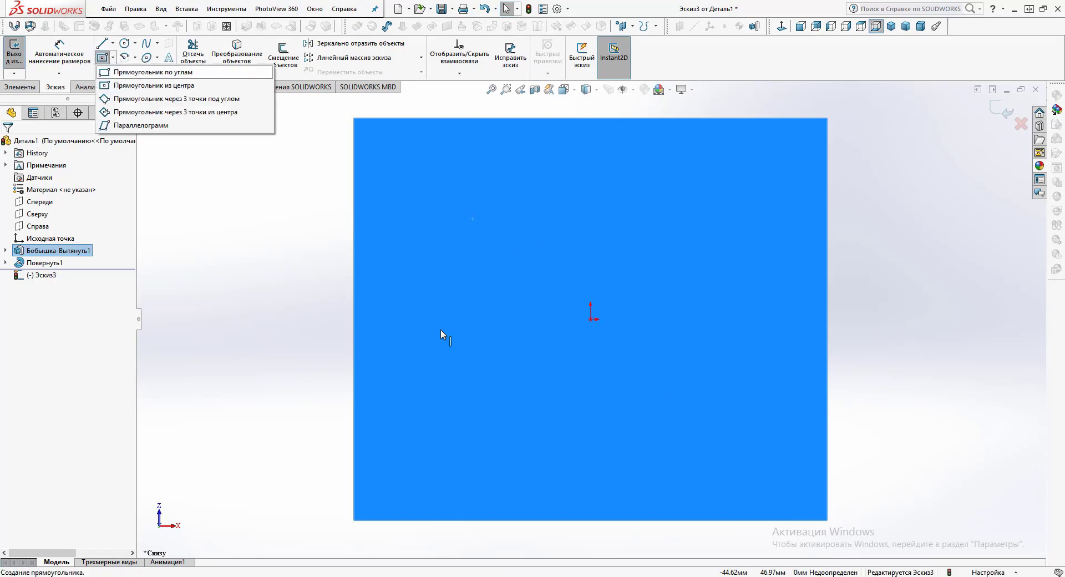
pyautogui.click(153, 85)
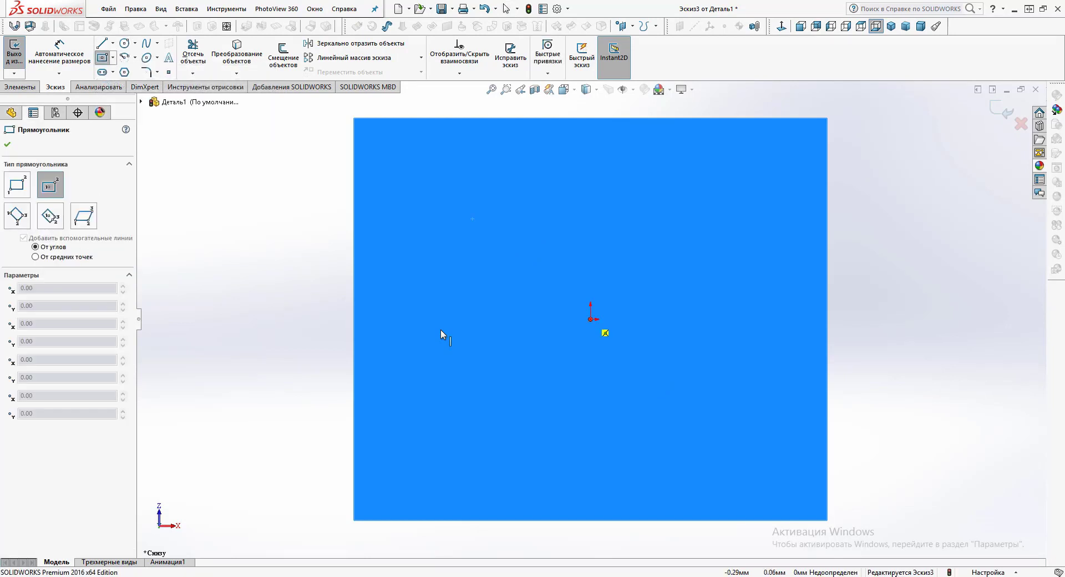
pyautogui.click(591, 319)
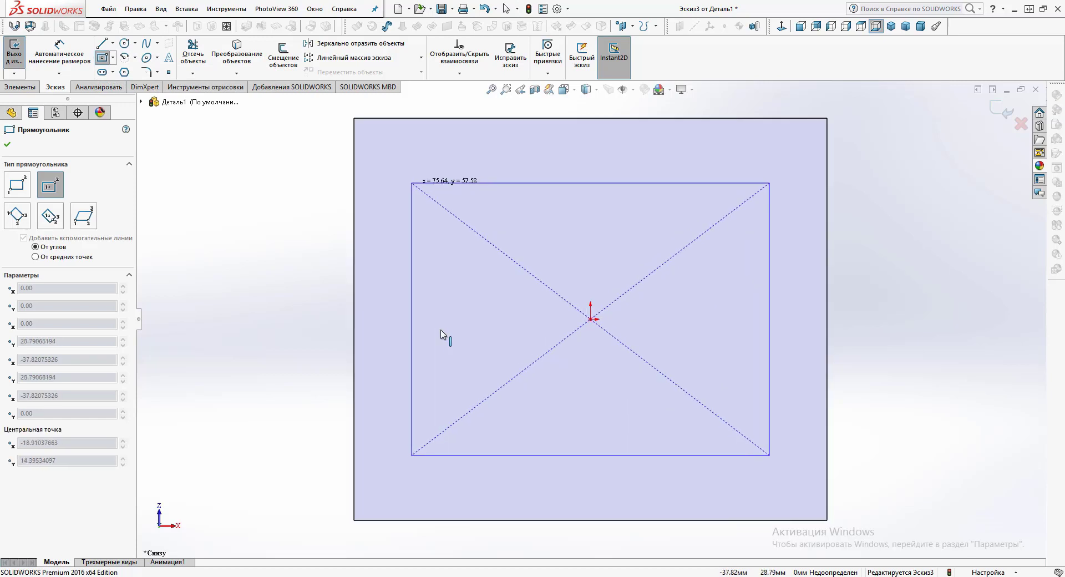
pyautogui.click(412, 183)
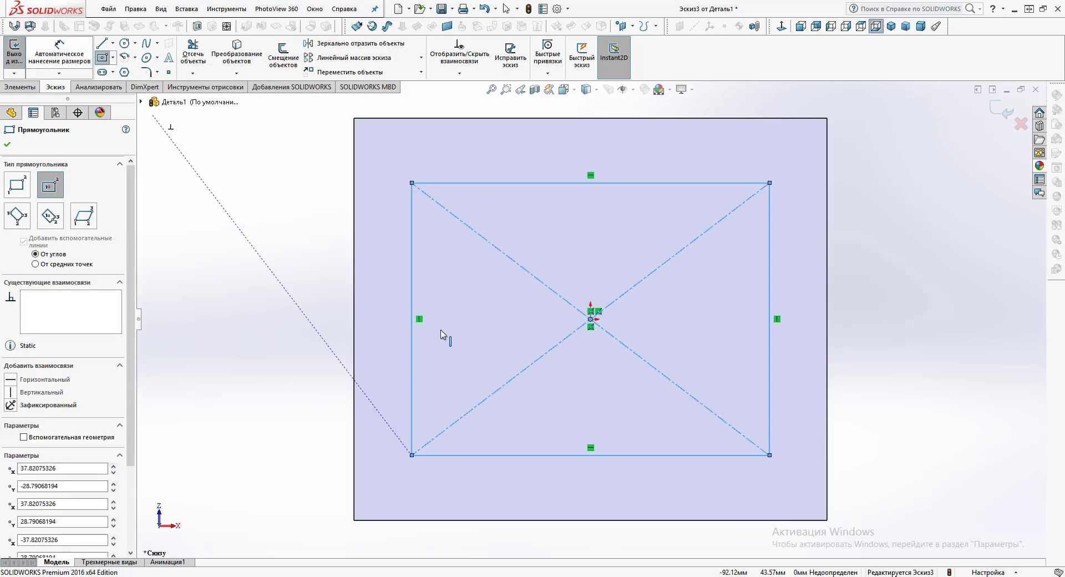
pyautogui.press('Escape')
# Dimension the rectangle's height to 50 mm
pyautogui.click(411, 311)
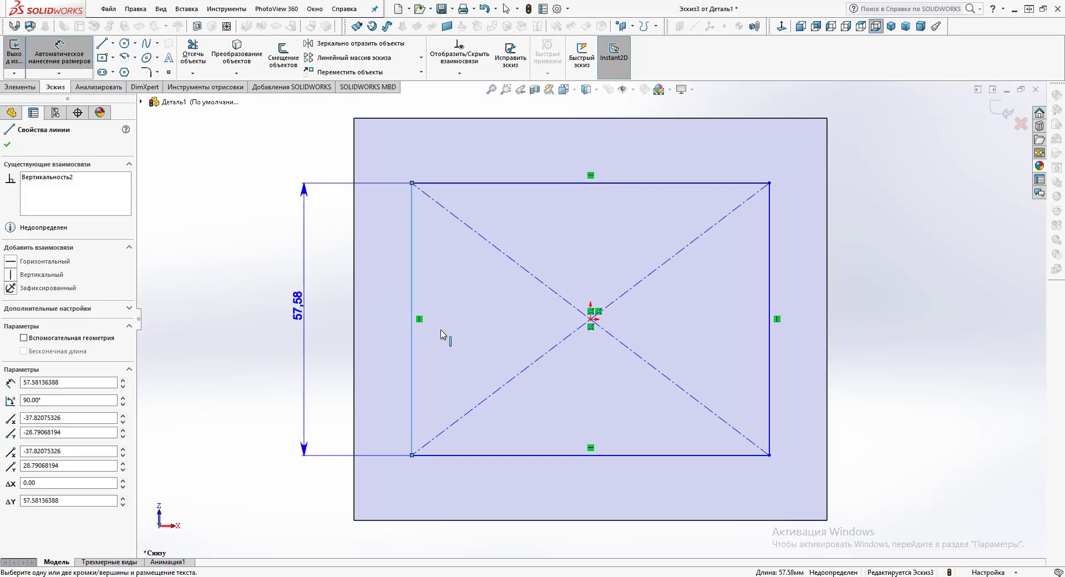
pyautogui.click(442, 334)
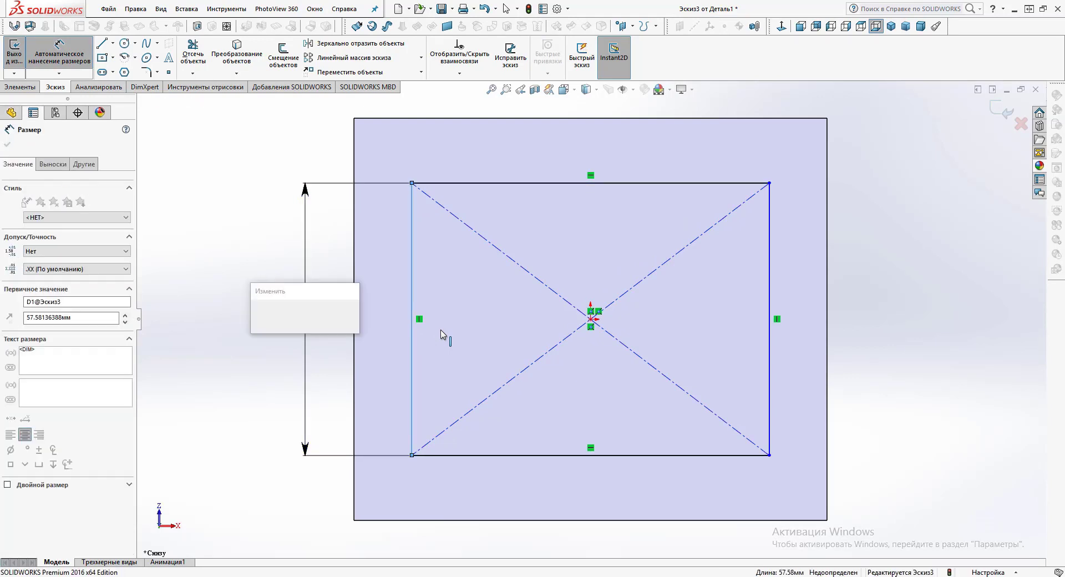
pyautogui.write('50')
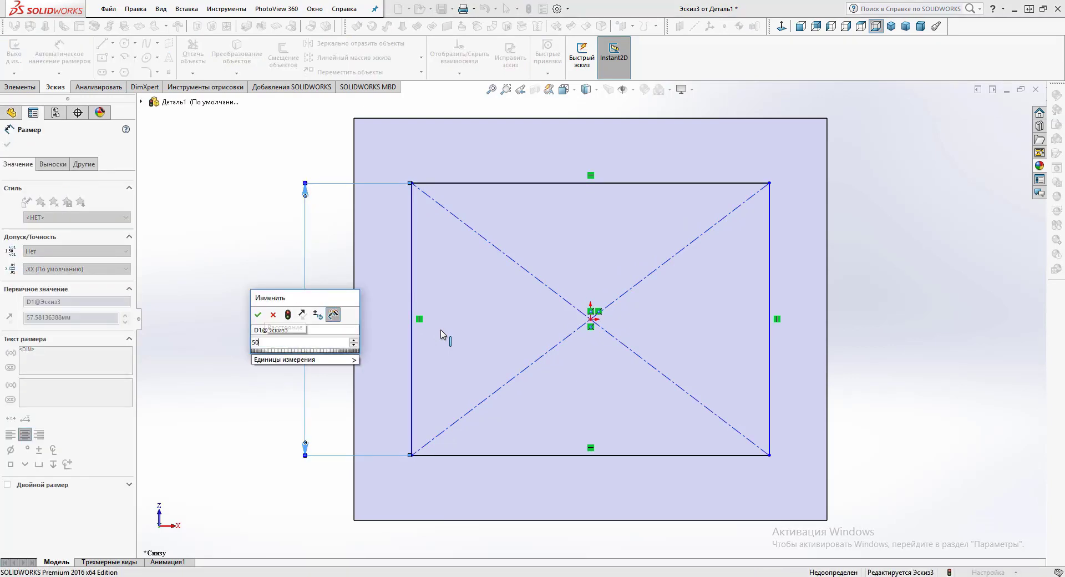
pyautogui.press('Return')
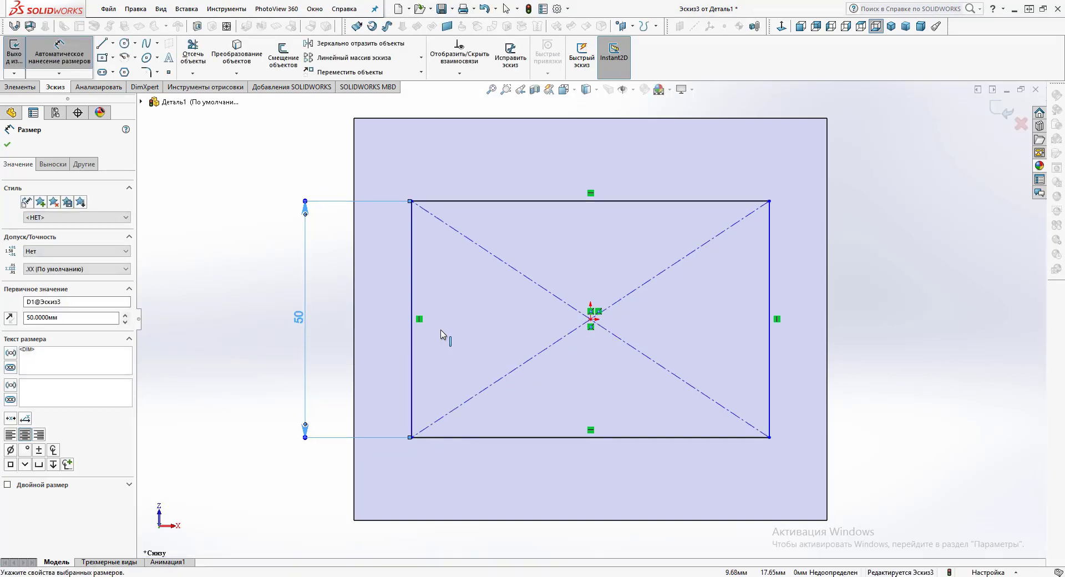
# Dimension the rectangle's width to 85 mm and rebuild the model with the rectangle cut into the block's underside
pyautogui.click(555, 201)
pyautogui.scroll(2, 596, 150)
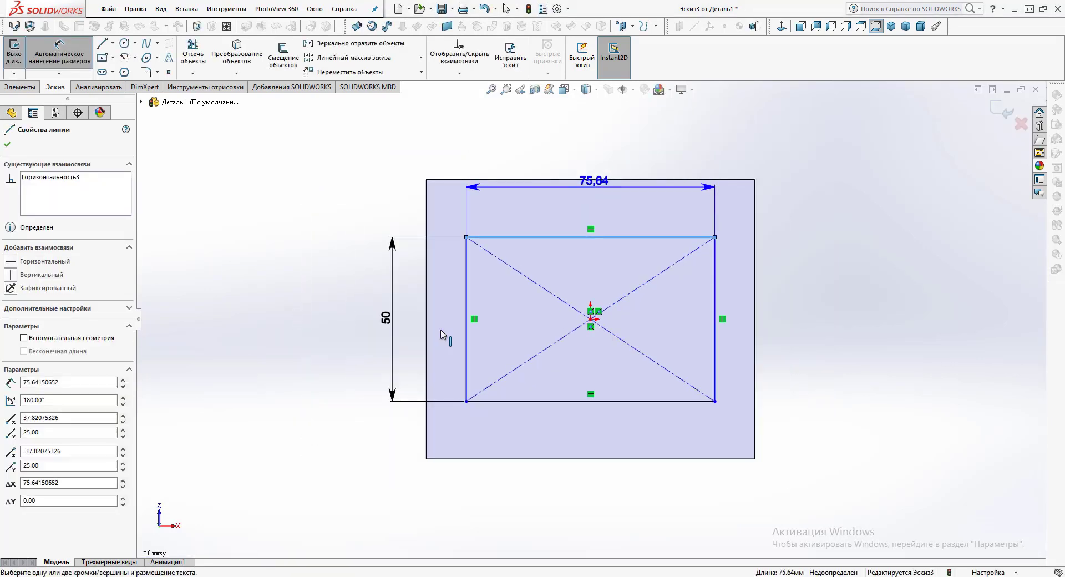
pyautogui.click(585, 201)
pyautogui.write('85')
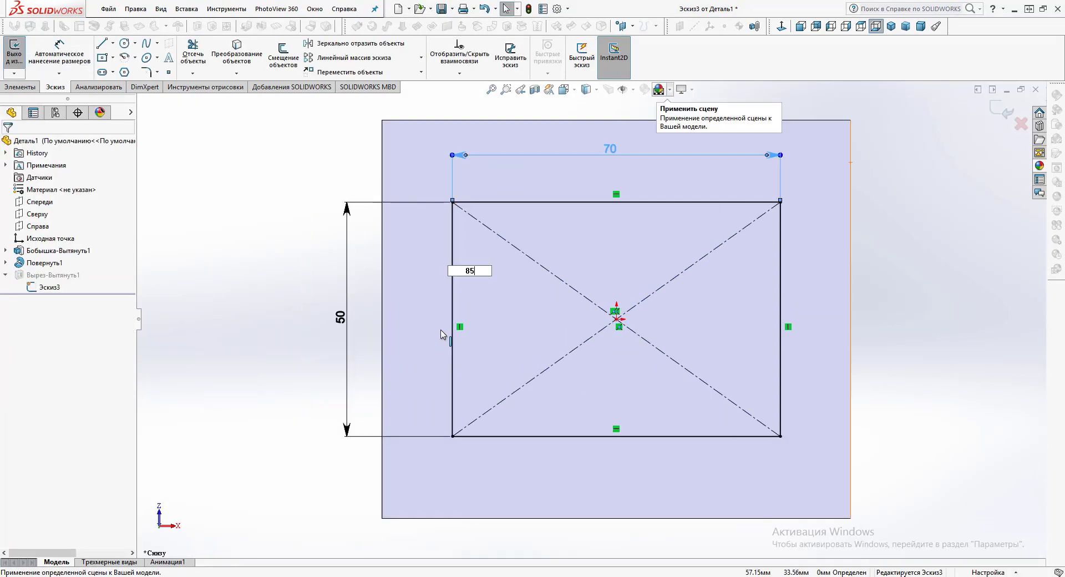
pyautogui.press('Return')
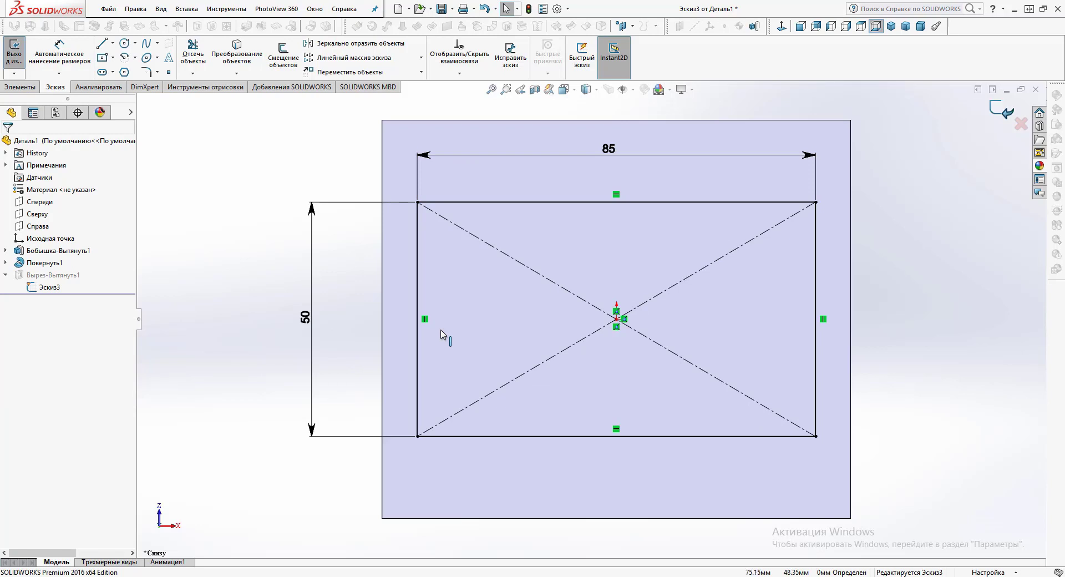
pyautogui.hotkey('ctrl', 'b')
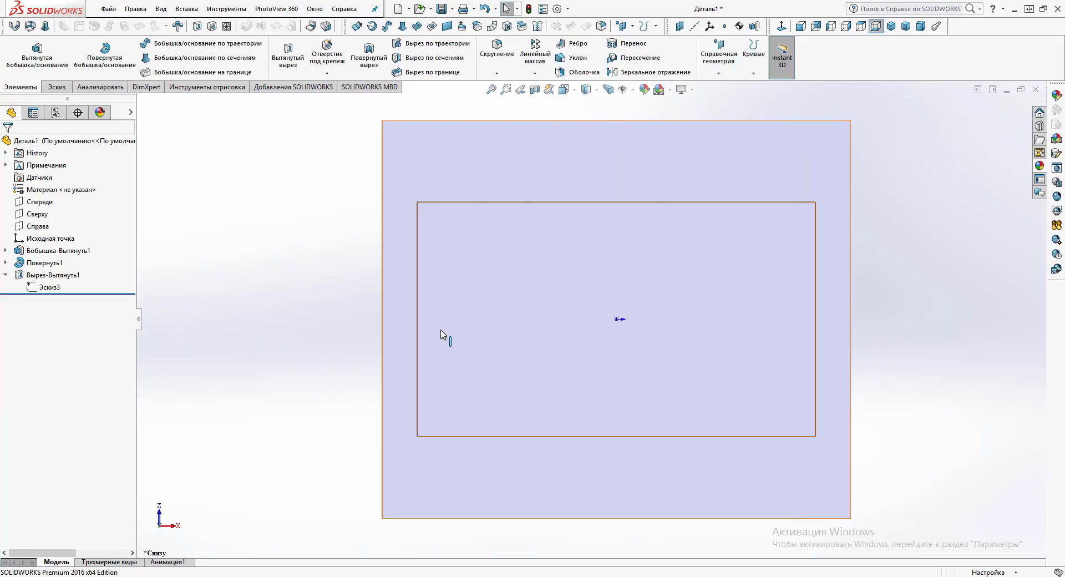
pyautogui.hotkey('ctrl', '1')
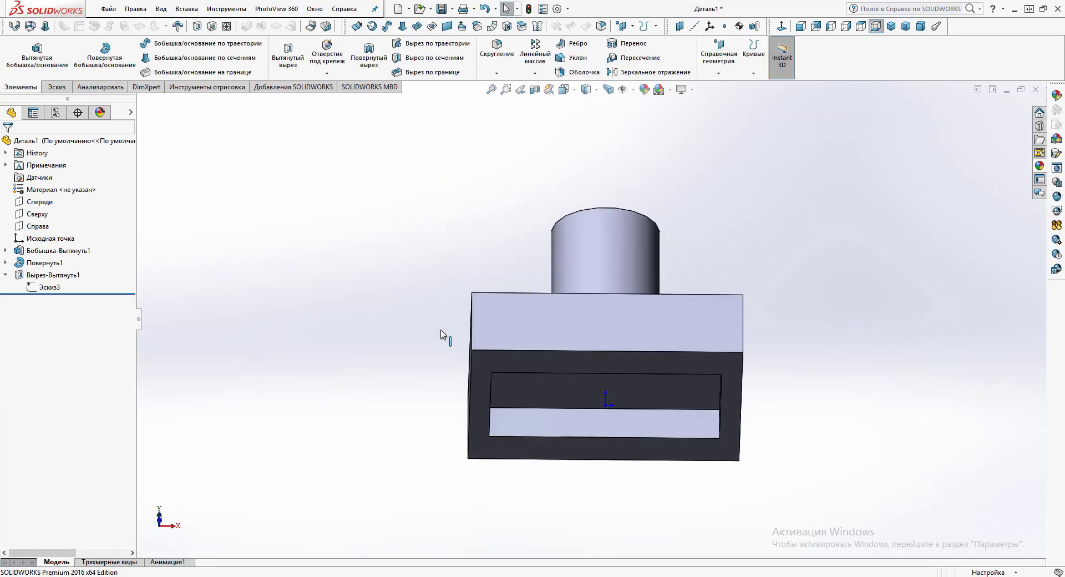
pyautogui.hotkey('ctrl', '7')
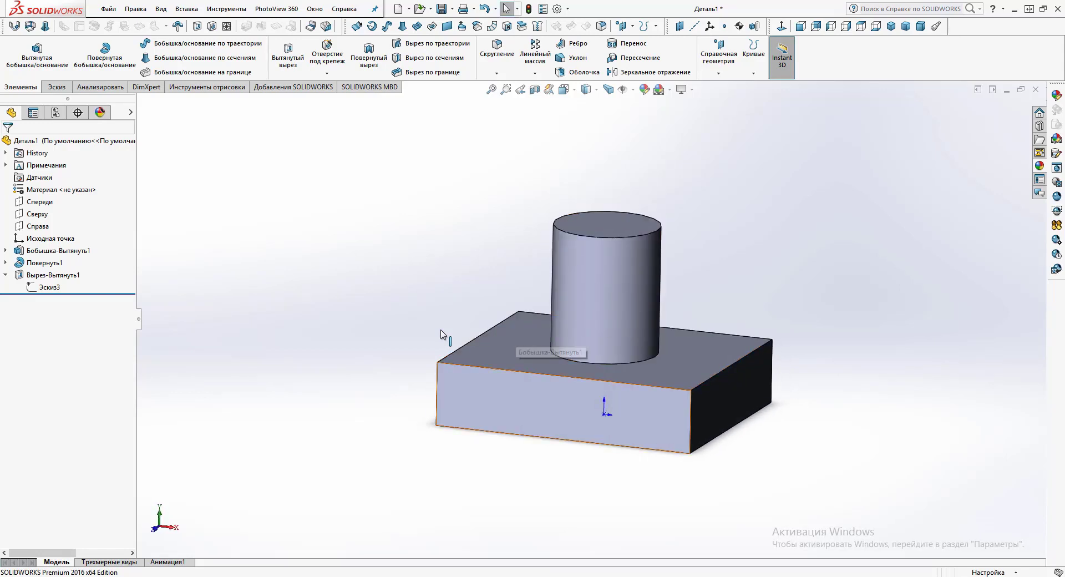
pyautogui.hotkey('ctrl', '6')
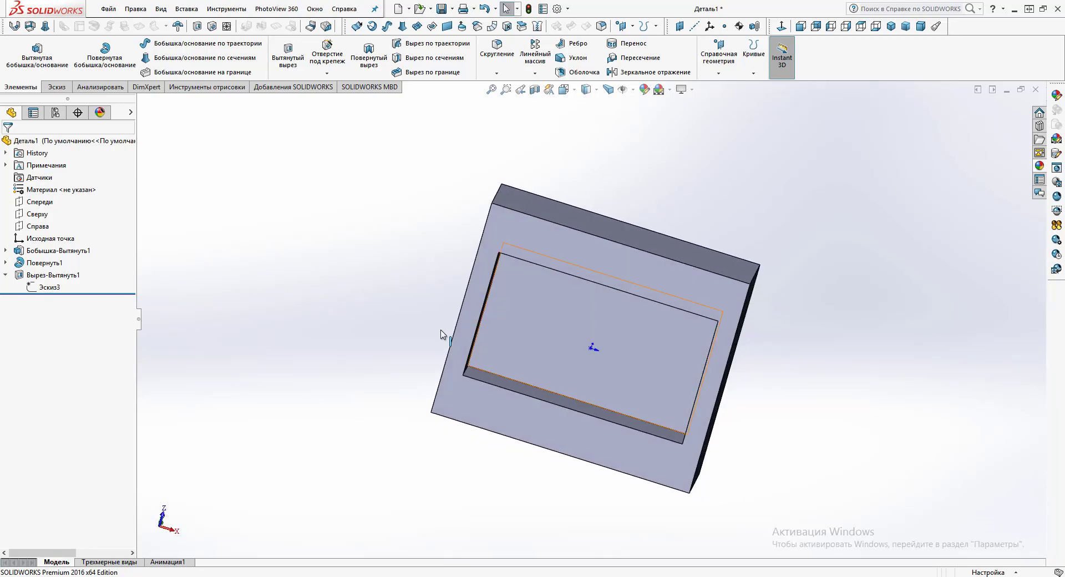
# Start a sketch on the pocket's floor and draw a horizontal construction line about 93 mm long through the origin
pyautogui.click(442, 334)
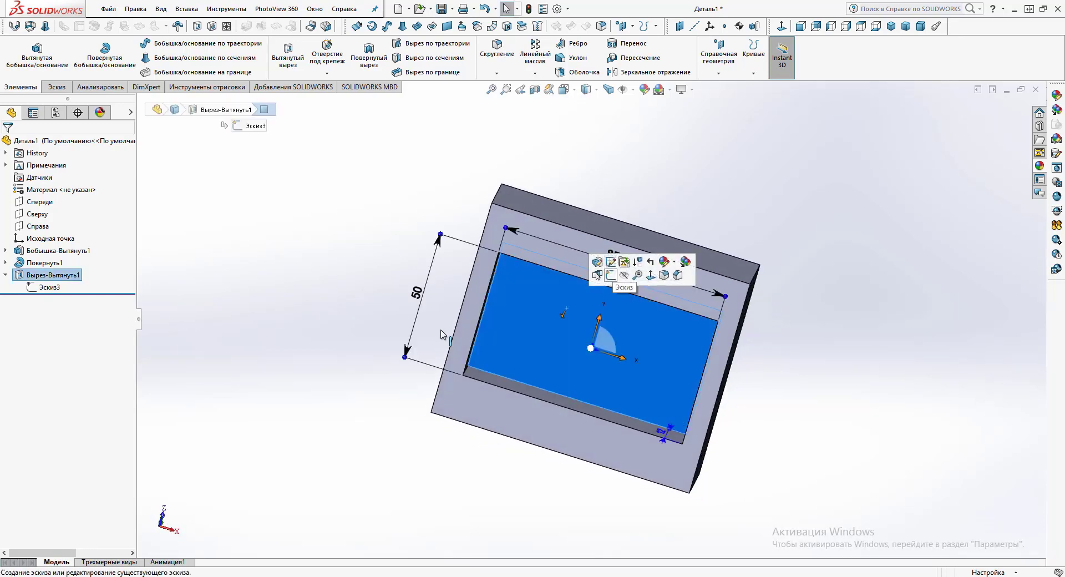
pyautogui.click(610, 276)
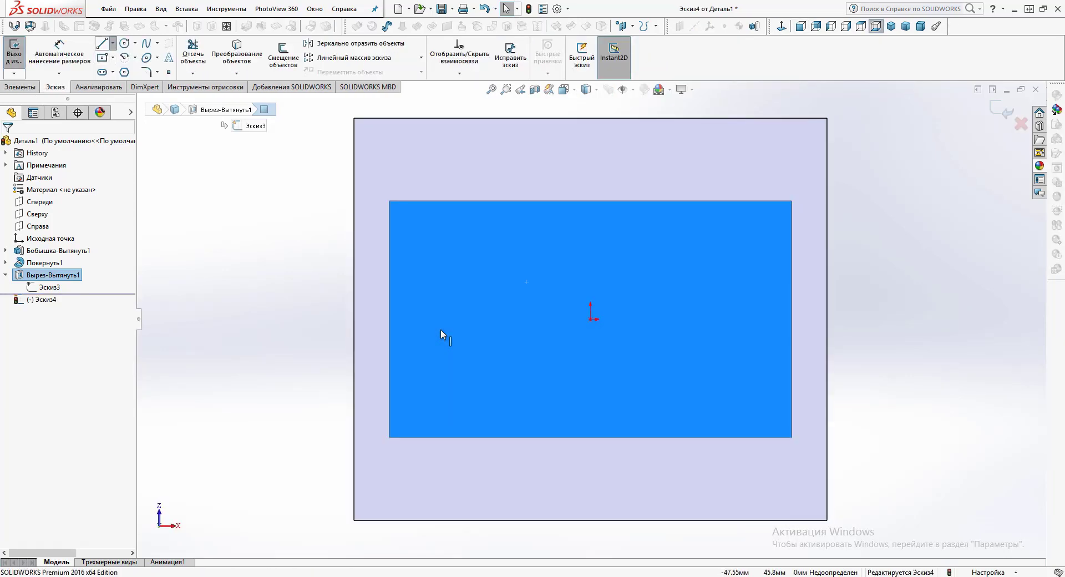
pyautogui.press('l')
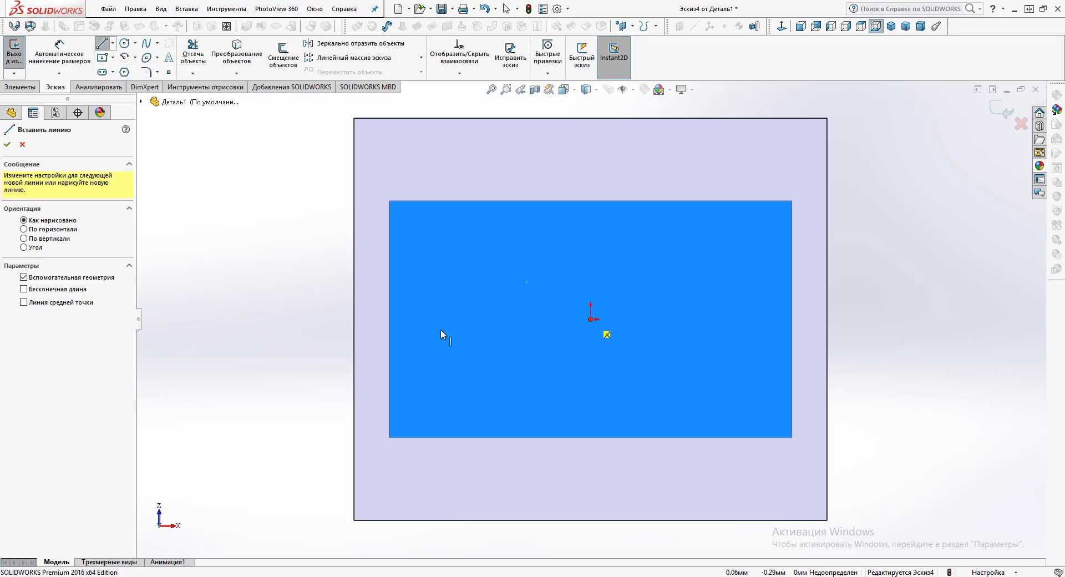
pyautogui.click(809, 319)
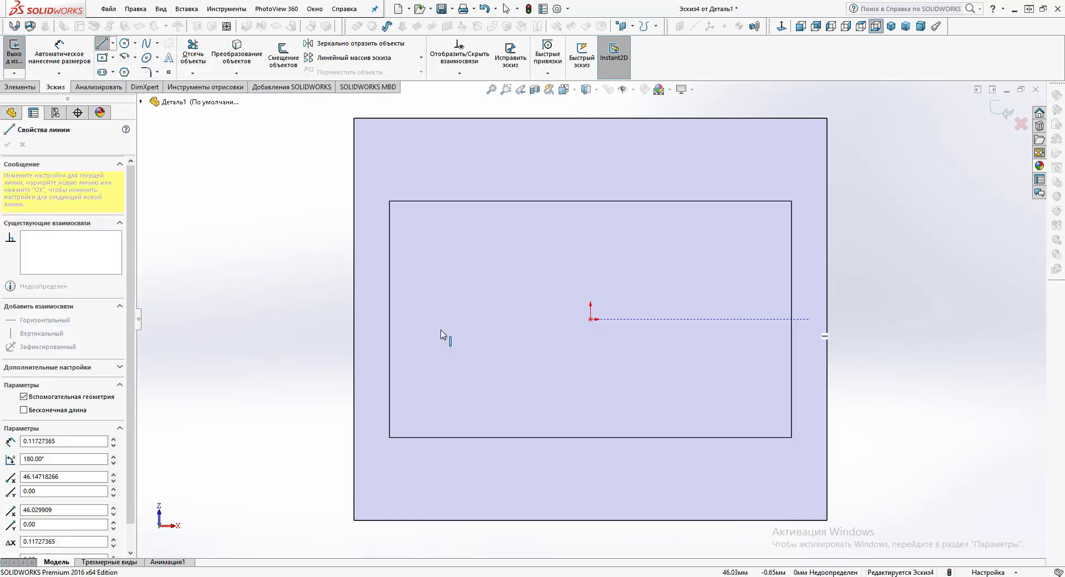
pyautogui.click(368, 319)
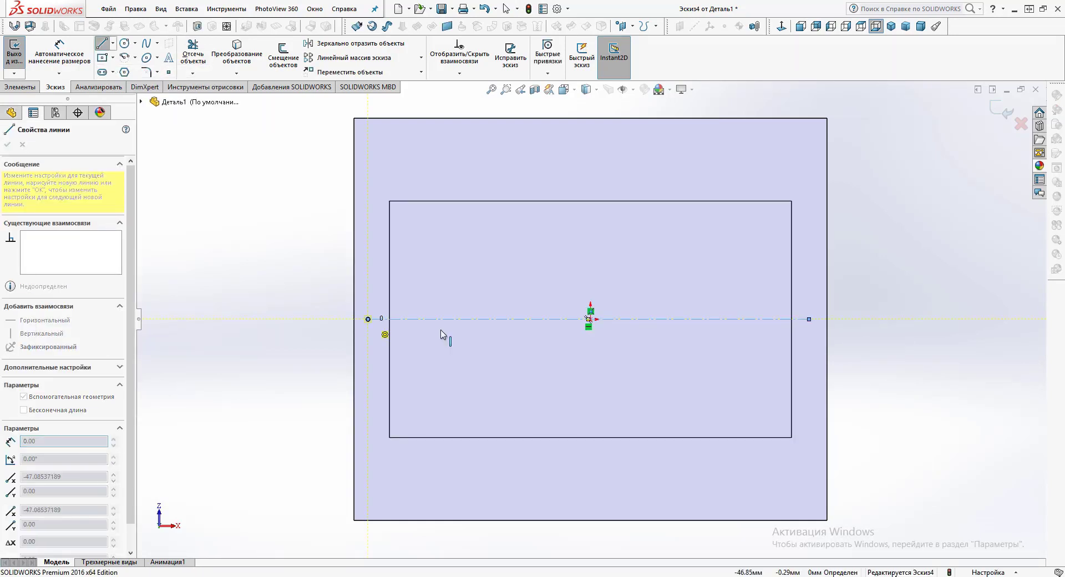
pyautogui.press('Escape')
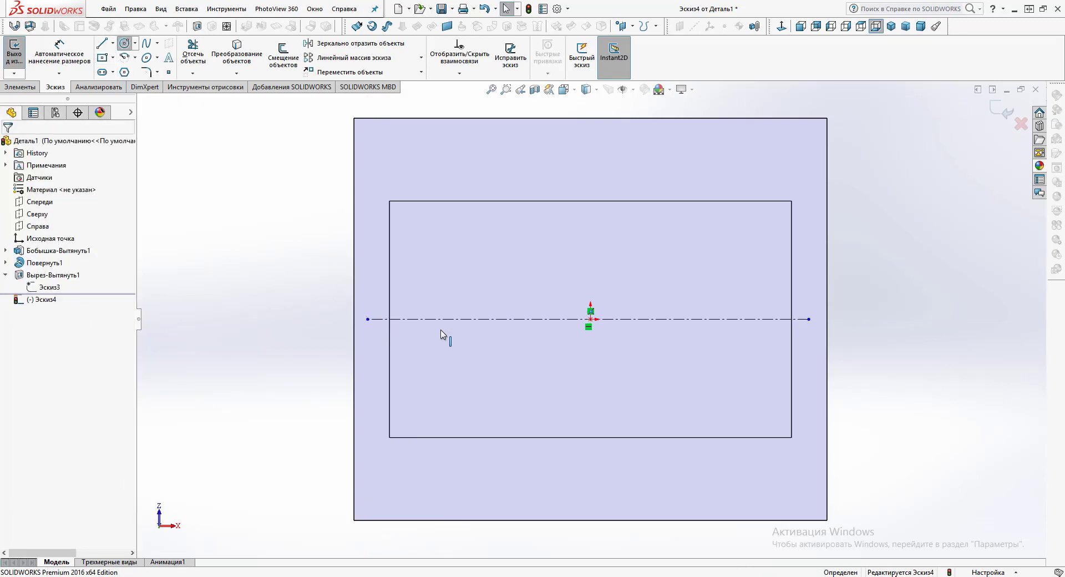
# Draw two circles centred on the construction line near its ends, about 12.4 mm in diameter on the -X side and 14.5 mm on the +X side
pyautogui.click(430, 319)
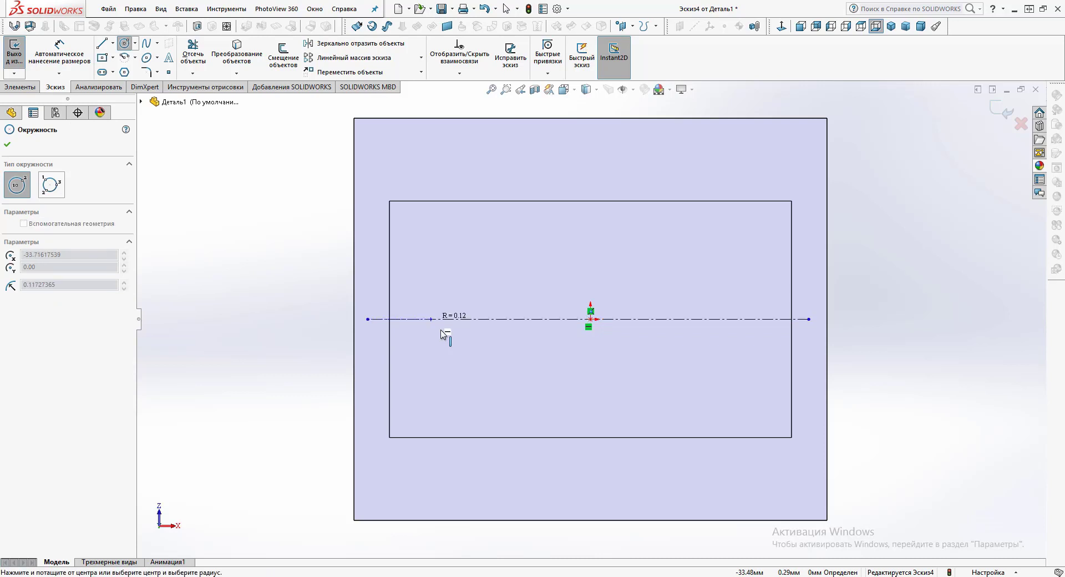
pyautogui.click(449, 341)
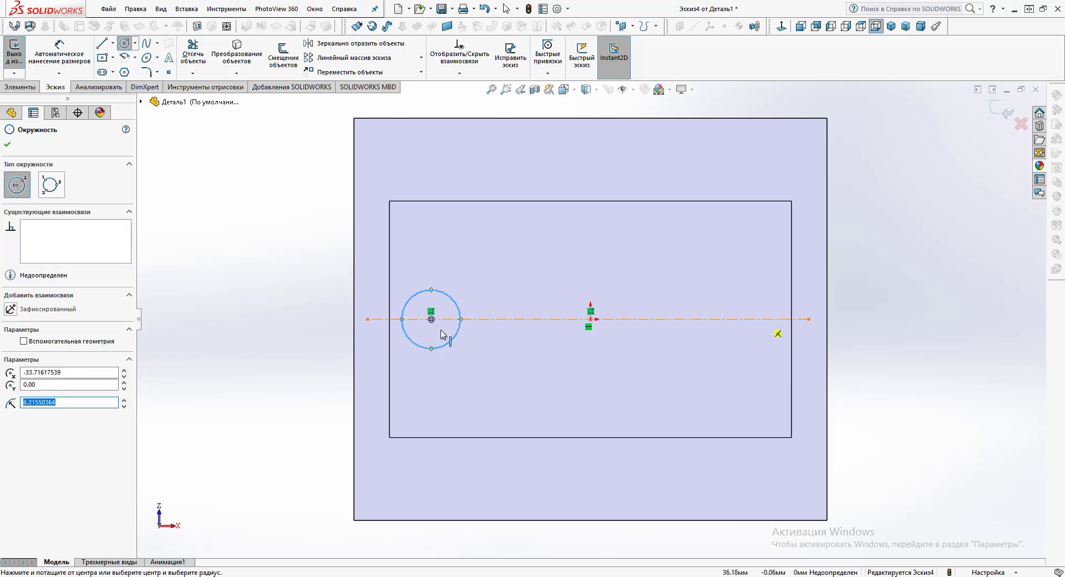
pyautogui.click(762, 319)
pyautogui.click(796, 319)
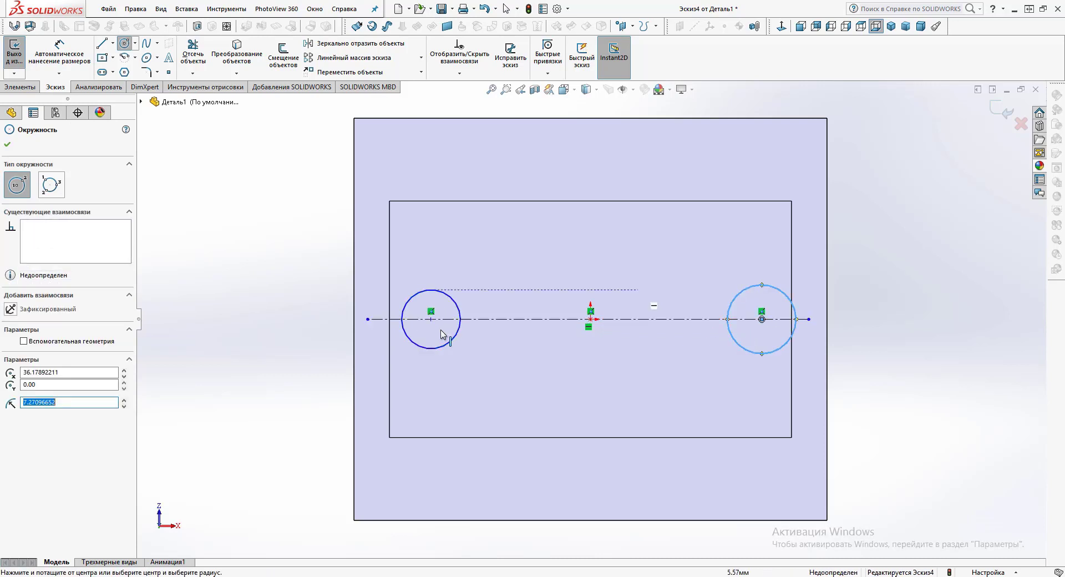
# Apply an Equal relation to the two circles
pyautogui.keyDown('ctrl'); pyautogui.click(449, 341); pyautogui.keyUp('ctrl')
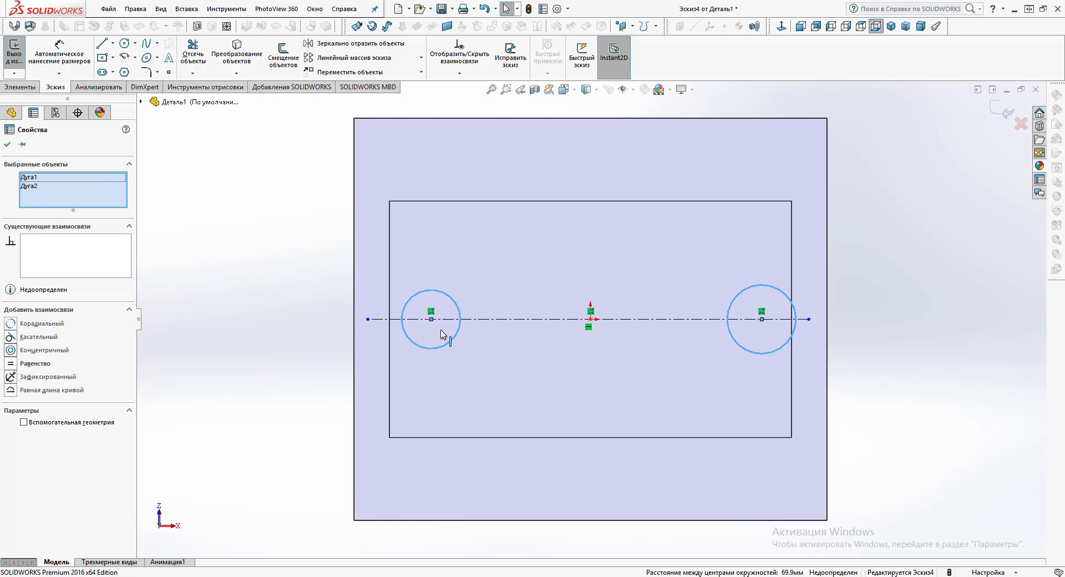
pyautogui.hotkey('alt', 'd')
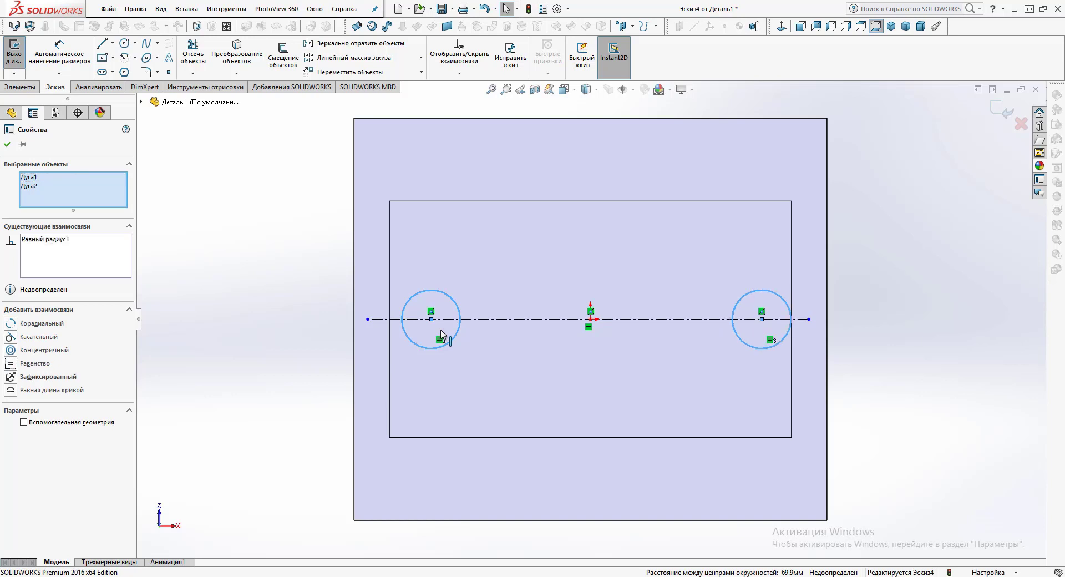
pyautogui.press('Escape')
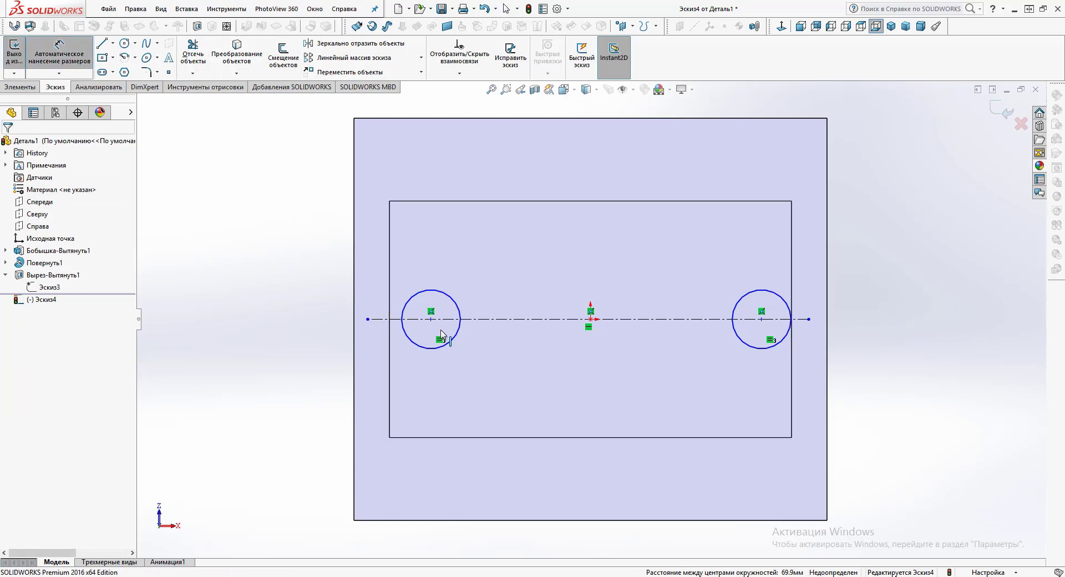
# Dimension the distance between the two circle centres to 70 mm
pyautogui.click(442, 334)
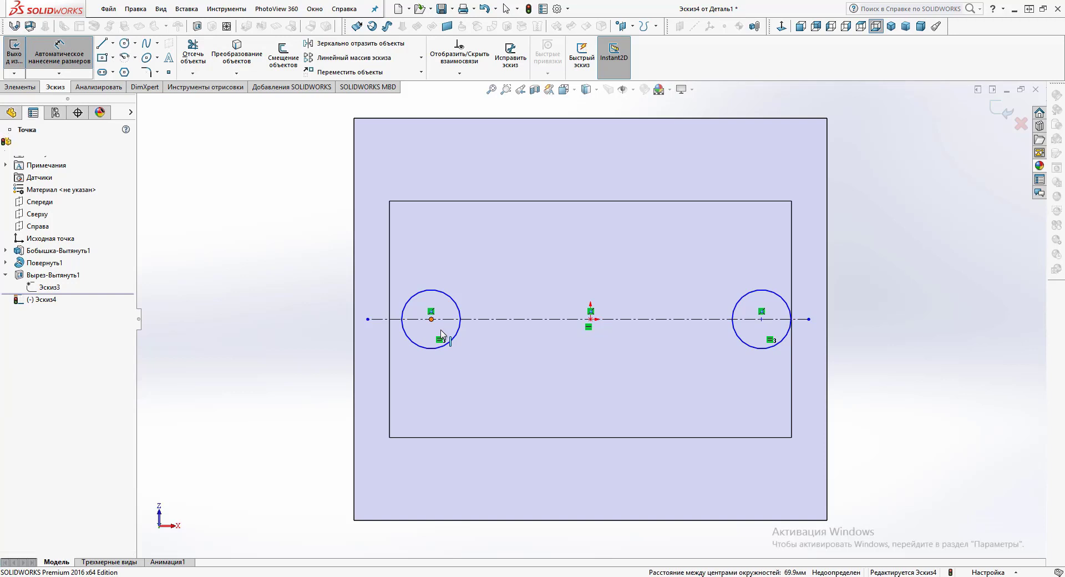
pyautogui.click(761, 319)
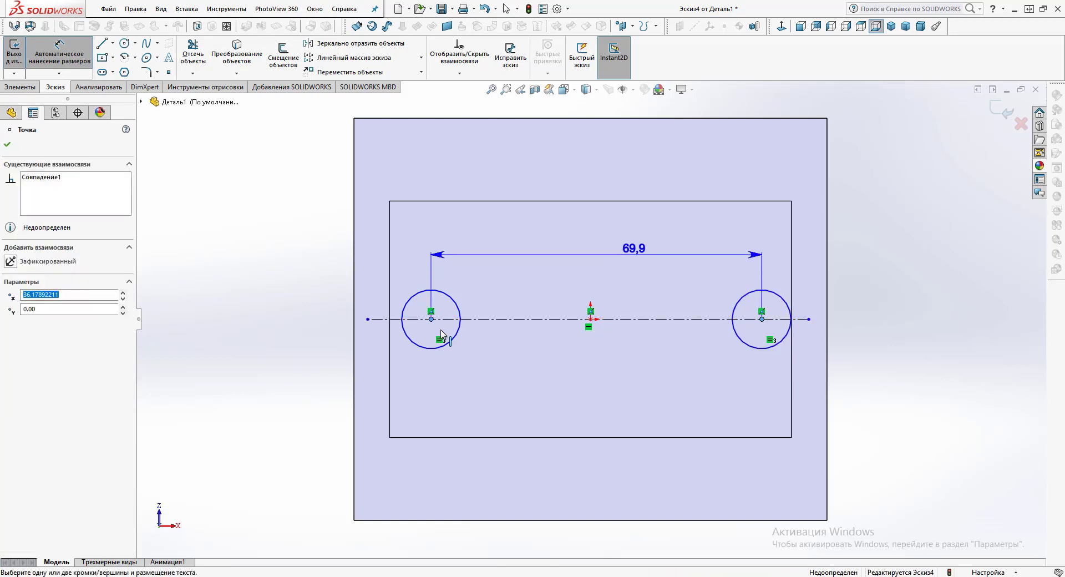
pyautogui.click(443, 335)
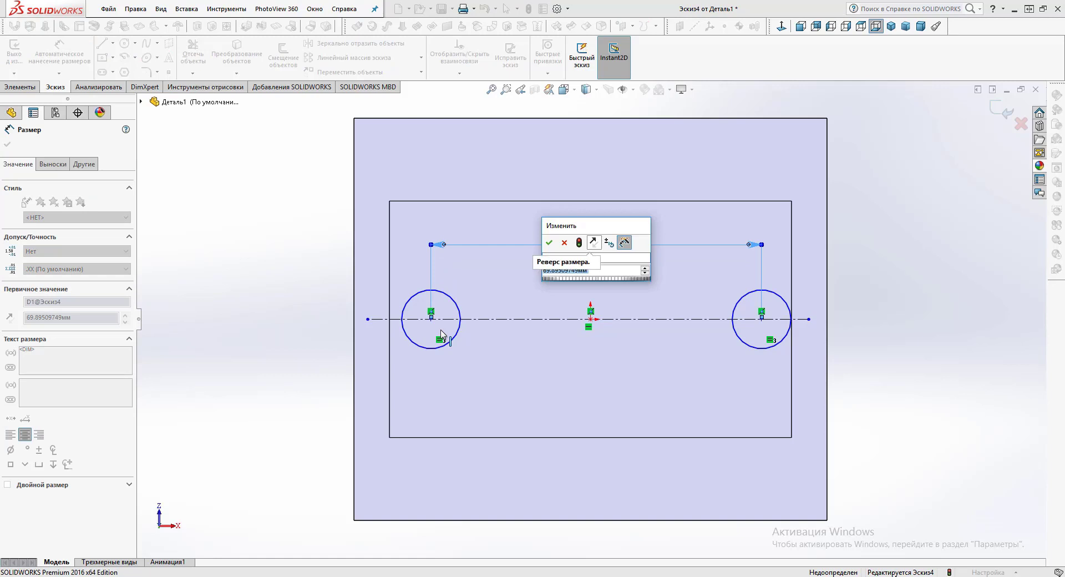
pyautogui.write('1')
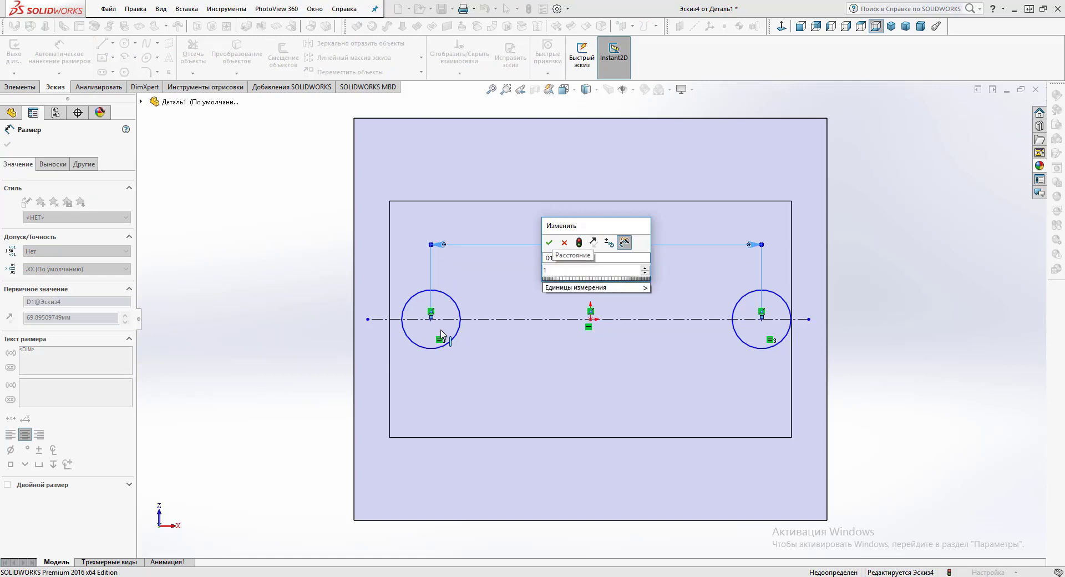
pyautogui.press('BackSpace')
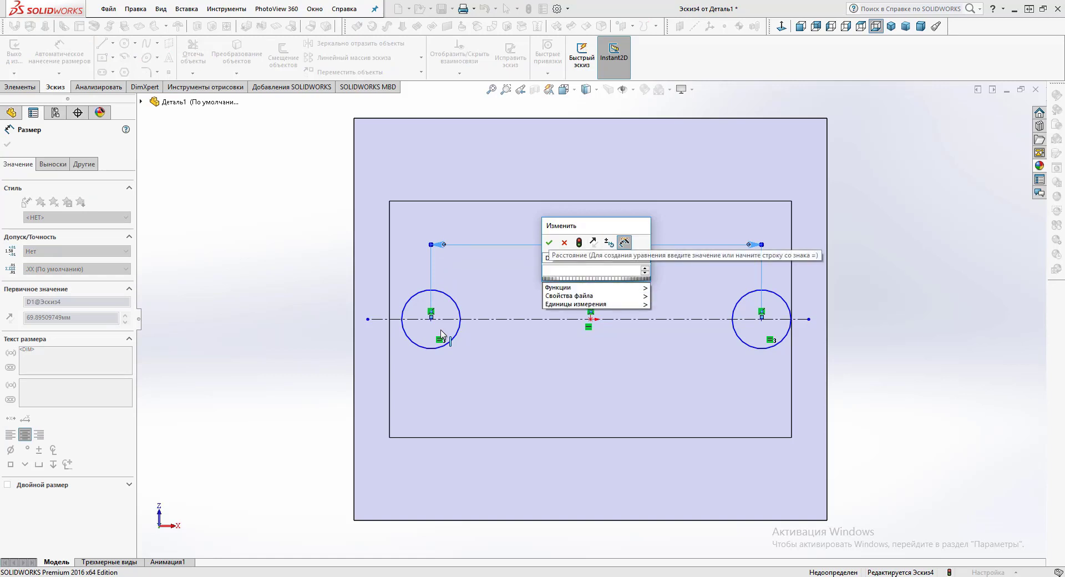
pyautogui.write('7')
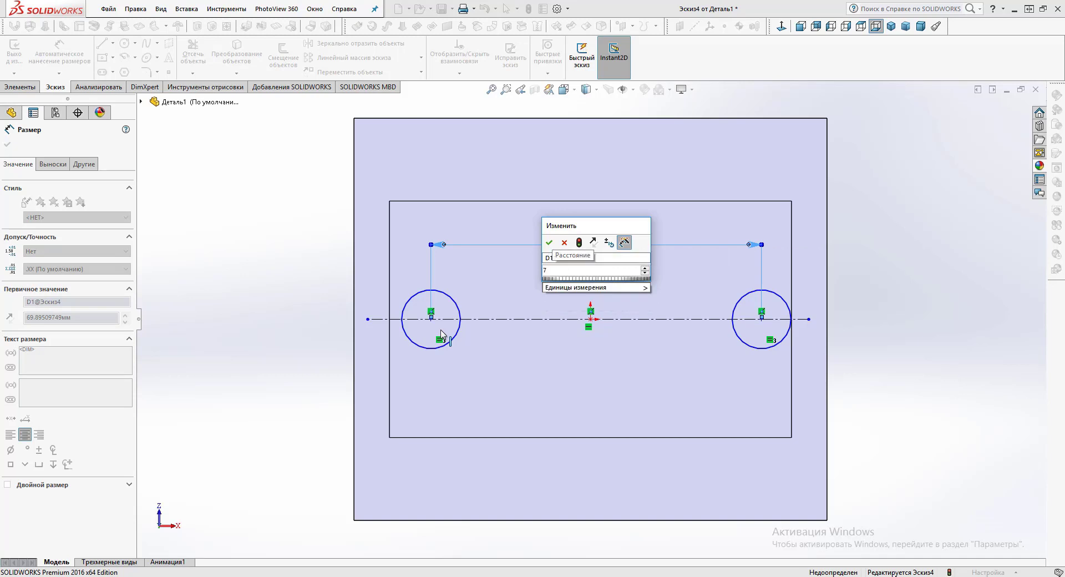
pyautogui.write('0')
pyautogui.press('Return')
# Dimension the distance from the -X side circle's centre to the origin to 35 mm
pyautogui.click(84, 55)
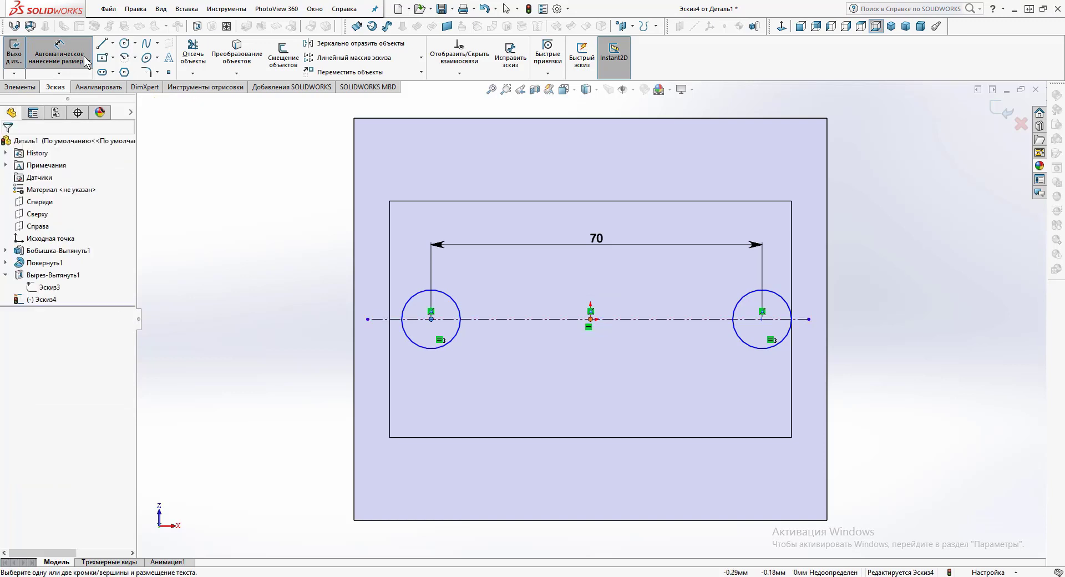
pyautogui.click(590, 319)
pyautogui.click(535, 383)
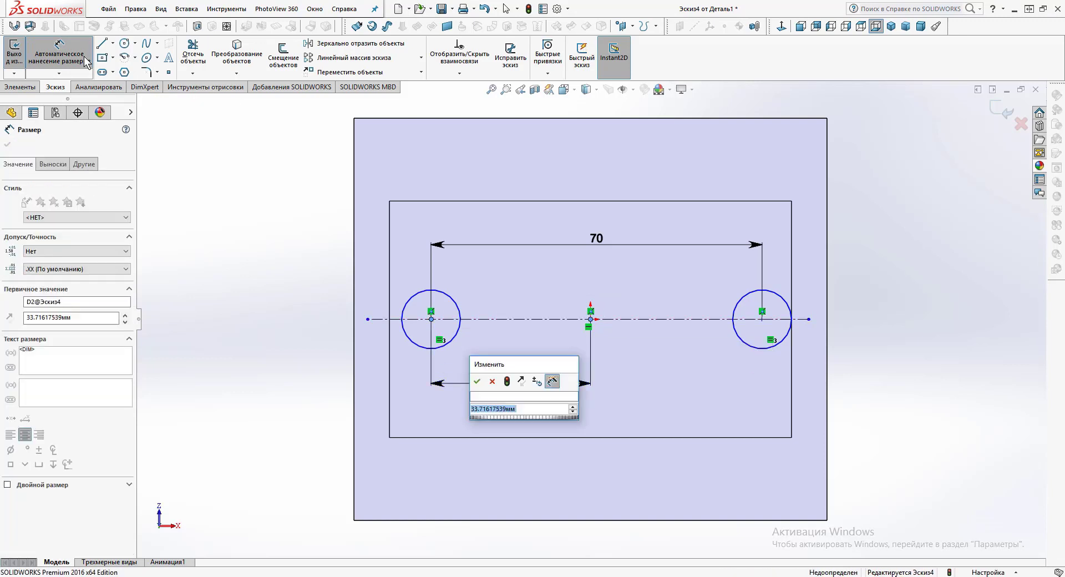
pyautogui.write('35')
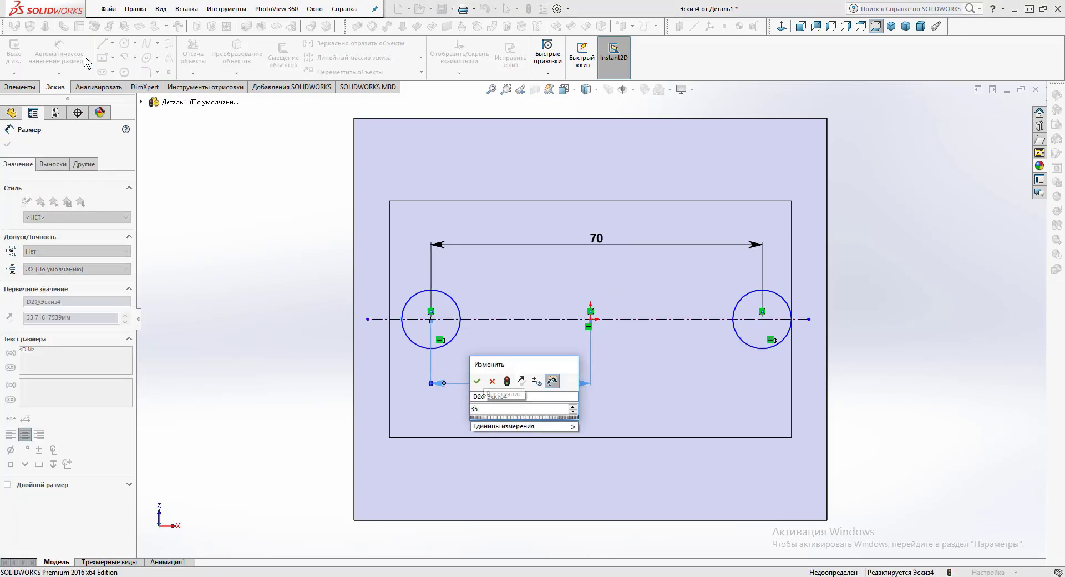
pyautogui.press('Return')
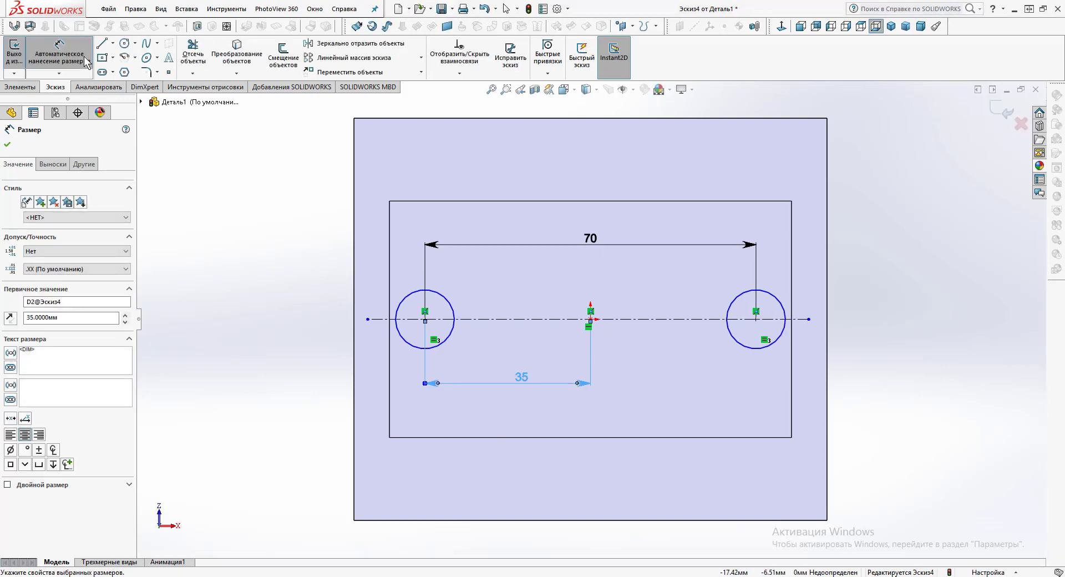
# Extrude-cut the two circles with the Up To Surface end condition, ending at the block's top face
pyautogui.scroll(1, 84, 55)
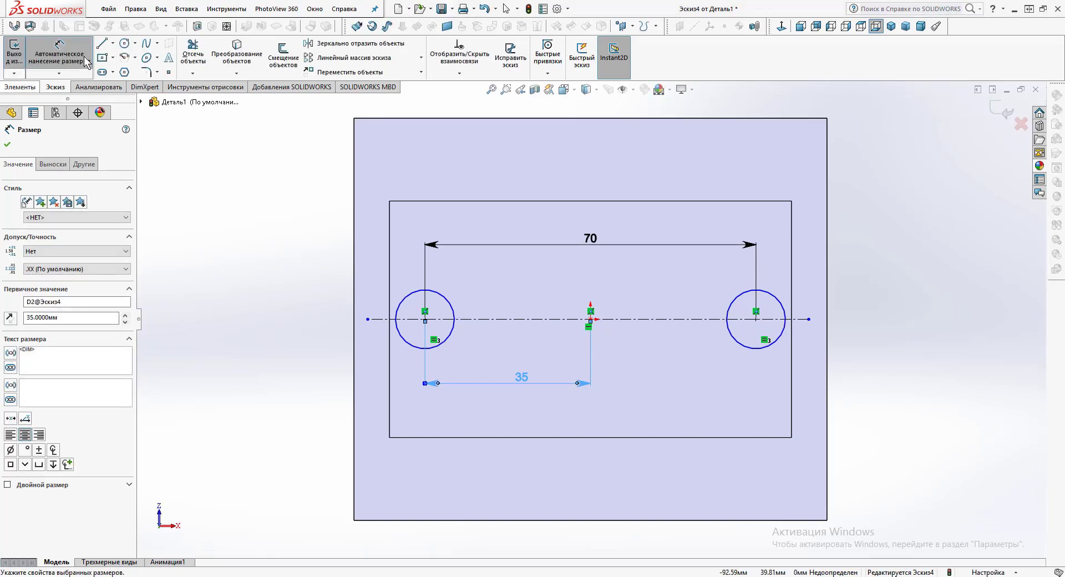
pyautogui.click(288, 55)
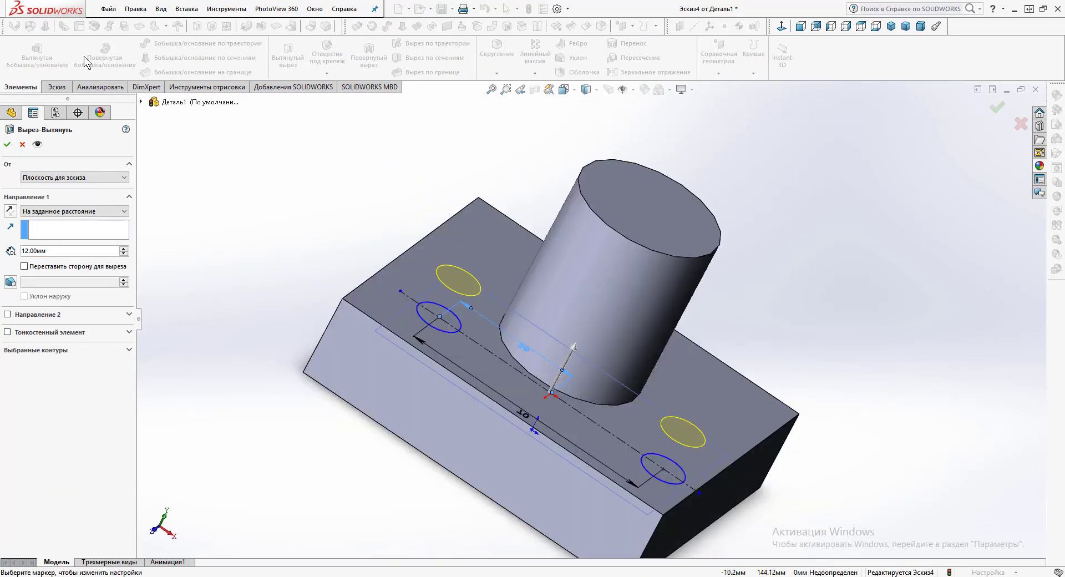
pyautogui.click(75, 211)
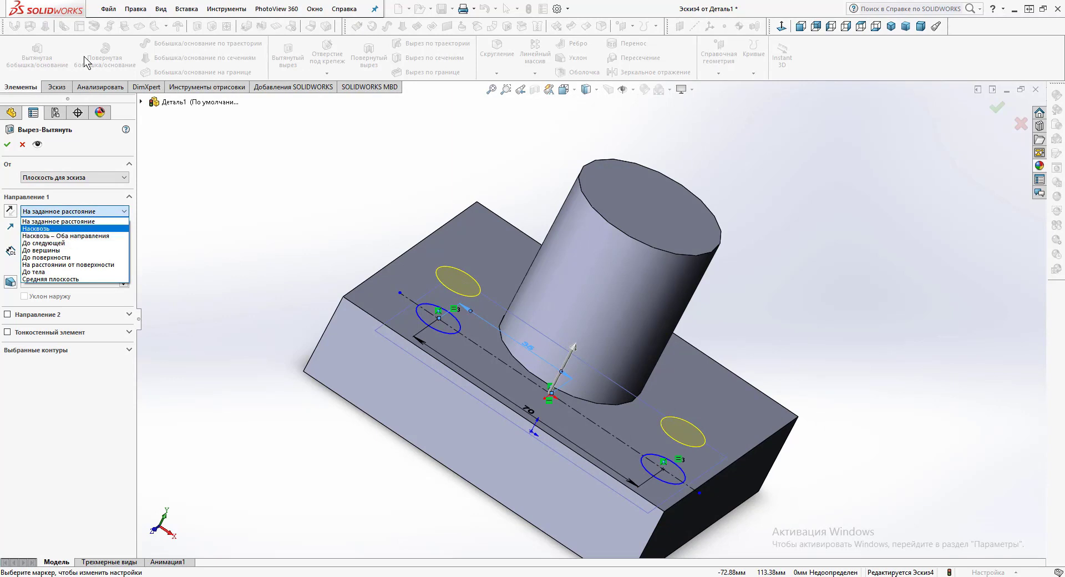
pyautogui.click(35, 228)
pyautogui.click(61, 212)
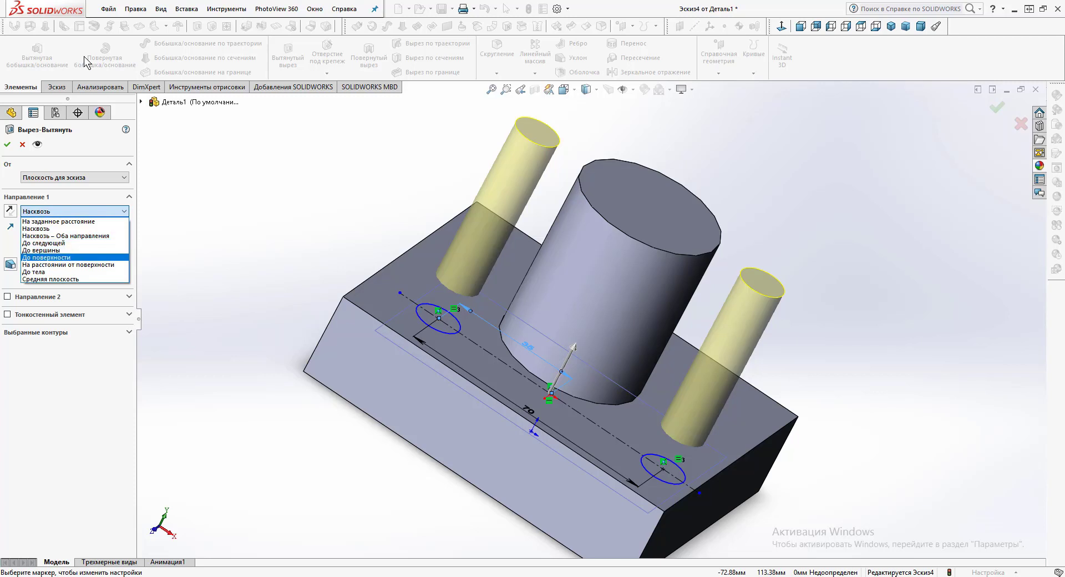
pyautogui.click(47, 258)
pyautogui.click(408, 273)
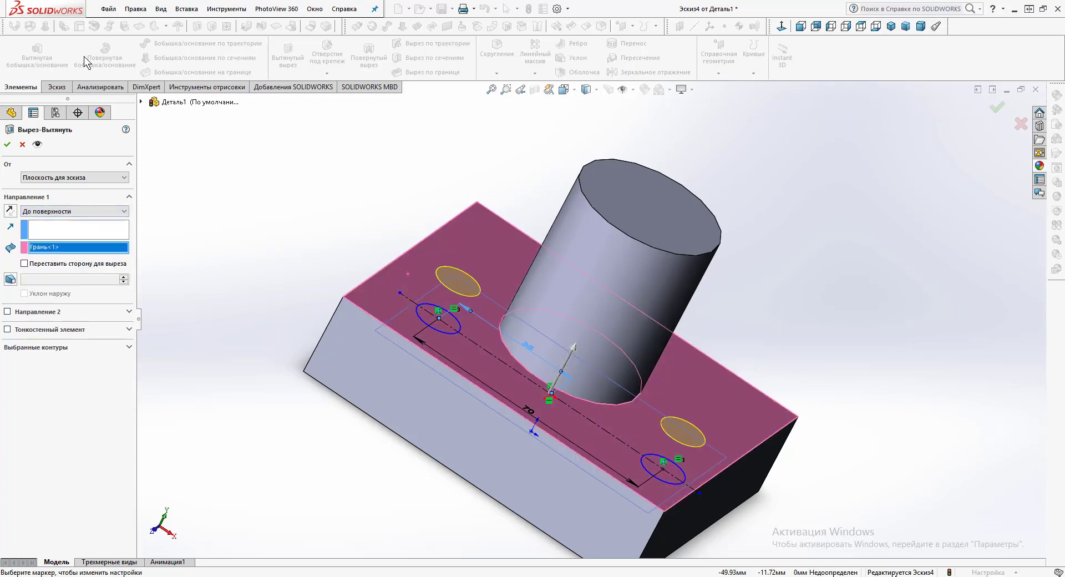
pyautogui.press('Return')
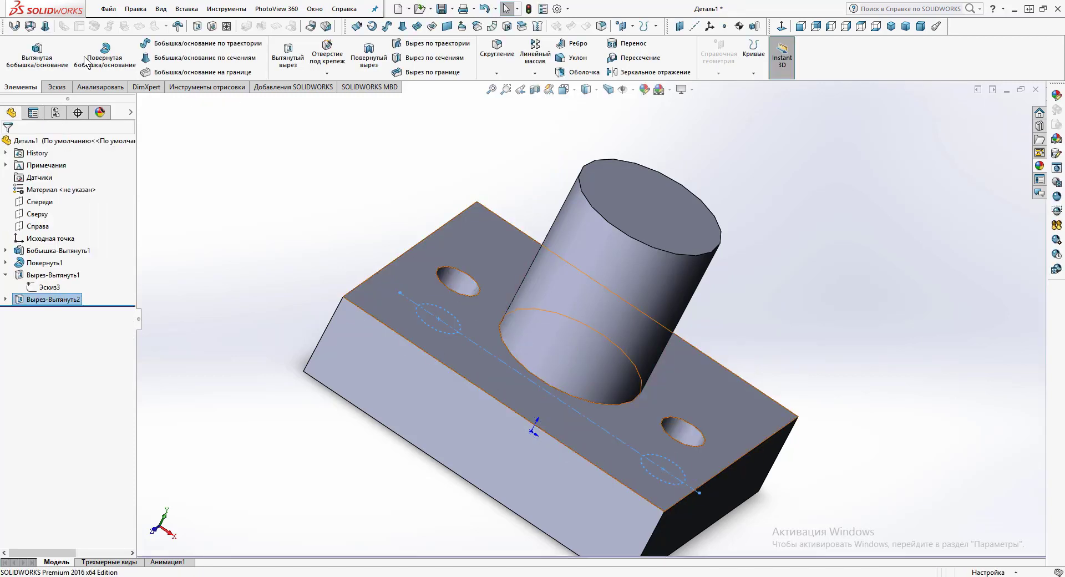
# Start a sketch on the pocket's floor and draw a circle about 12.7 mm in diameter centred on the origin
pyautogui.moveTo(500, 355)
pyautogui.mouseDown(button='middle')
pyautogui.moveTo(627, 238)
pyautogui.moveTo(533, 222)
pyautogui.moveTo(477, 244)
pyautogui.moveTo(488, 332)
pyautogui.moveTo(477, 238)
pyautogui.moveTo(499, 211)
pyautogui.moveTo(521, 238)
pyautogui.moveTo(499, 261)
pyautogui.moveTo(561, 230)
pyautogui.mouseUp(button='middle')
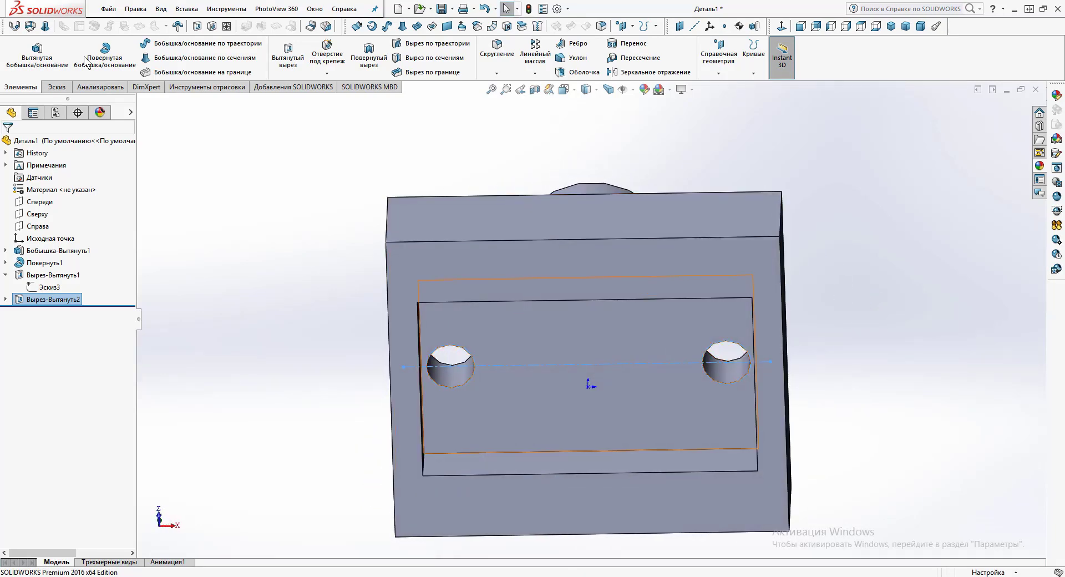
pyautogui.click(602, 358)
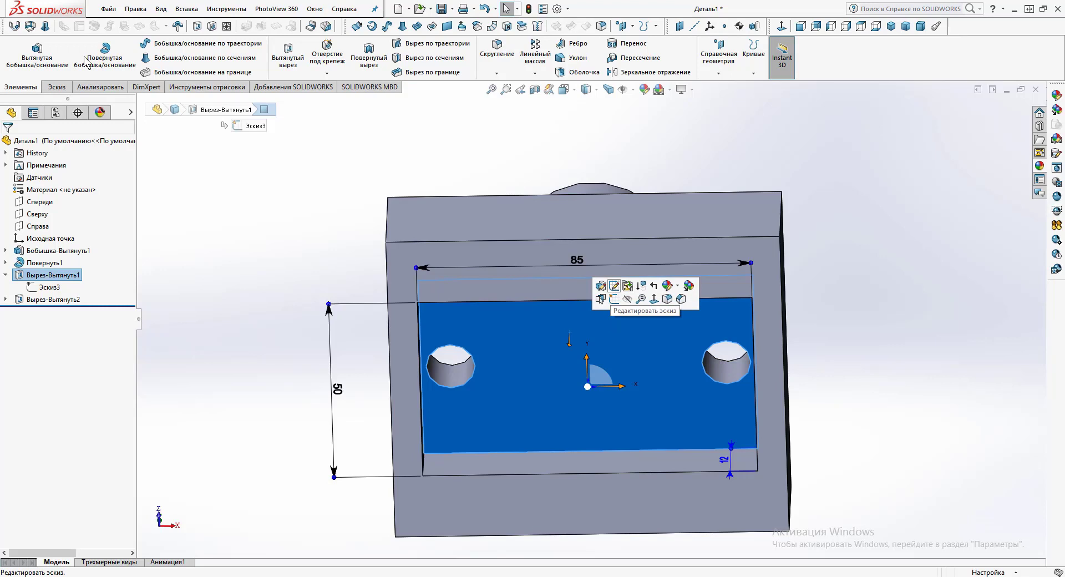
pyautogui.click(615, 303)
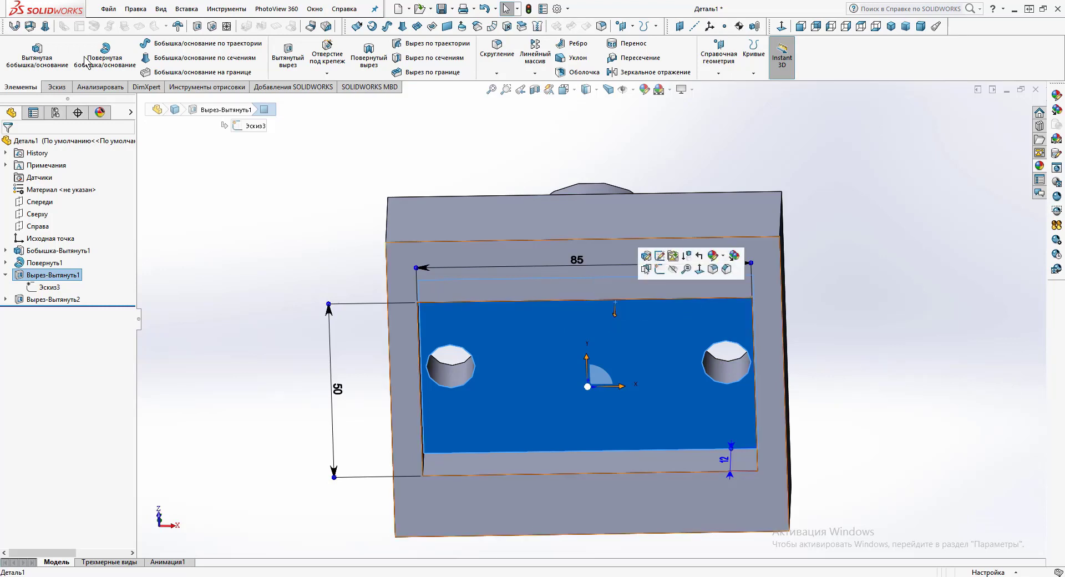
pyautogui.click(660, 270)
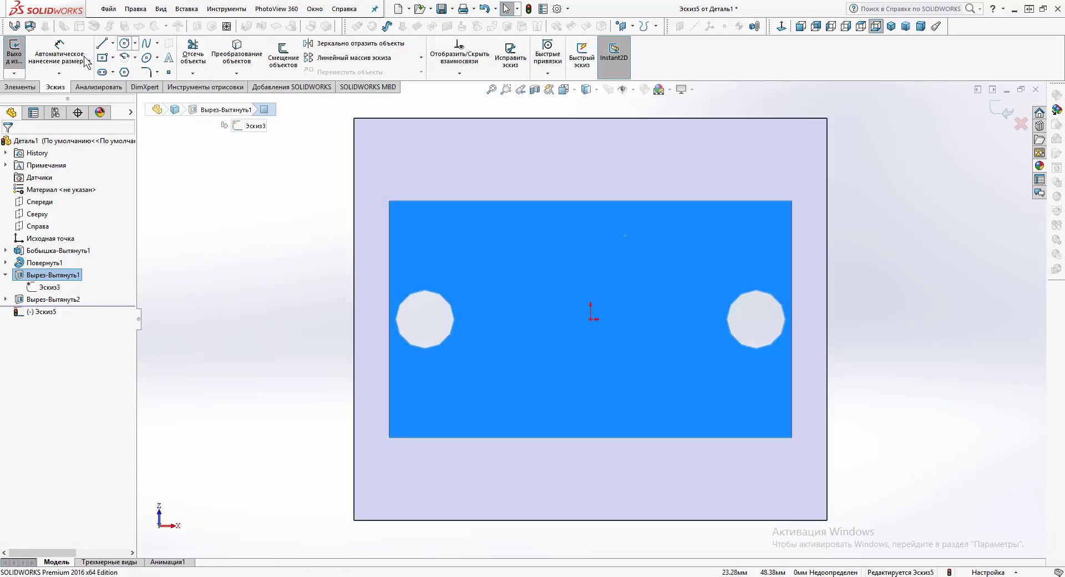
pyautogui.click(125, 43)
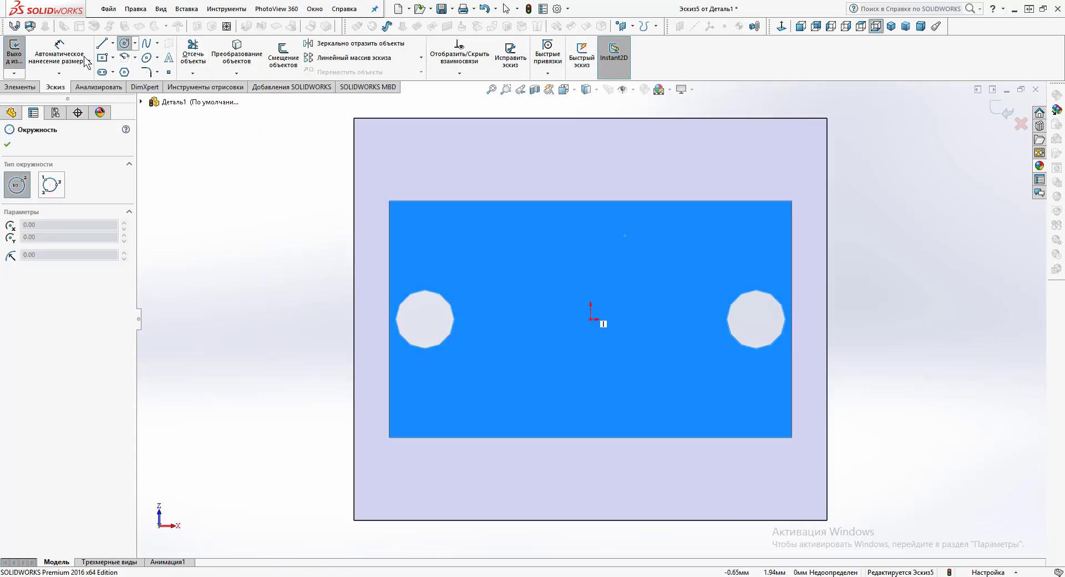
pyautogui.moveTo(591, 319); pyautogui.dragTo(621, 319)
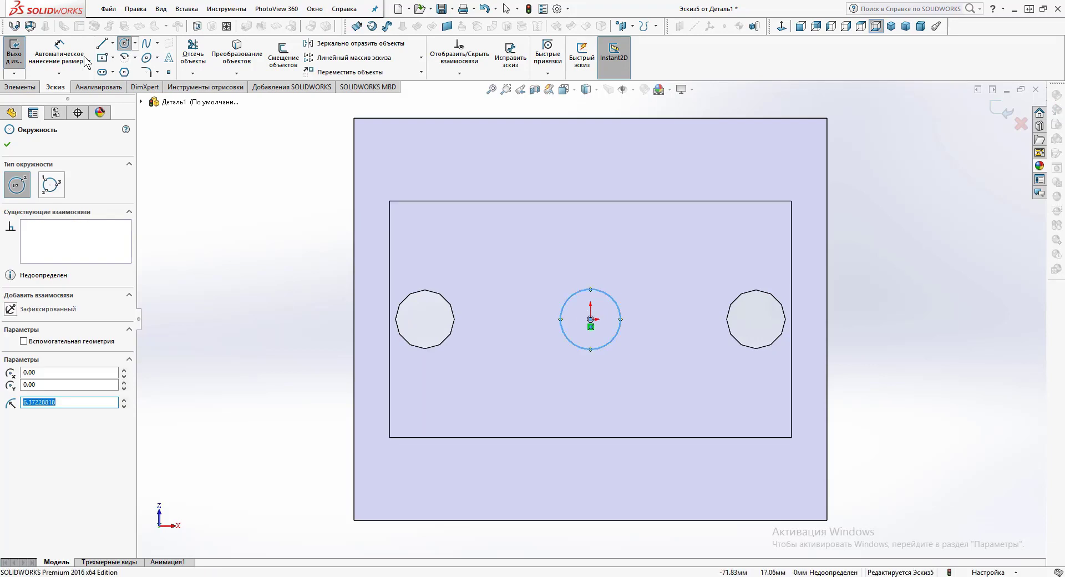
# Dimension the central circle's diameter to 12 mm and exit the sketch
pyautogui.click(86, 61)
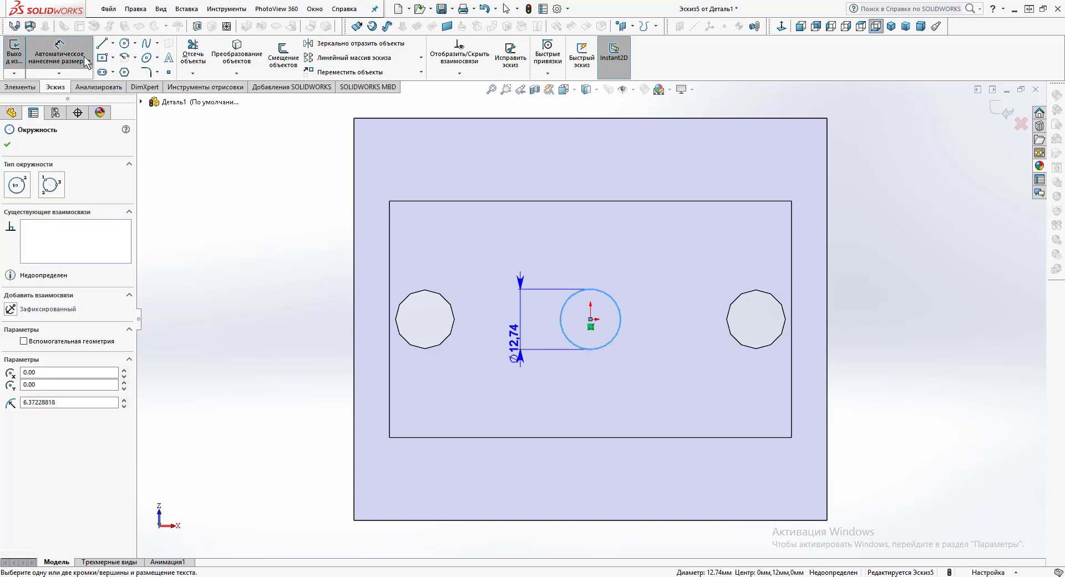
pyautogui.click(514, 319)
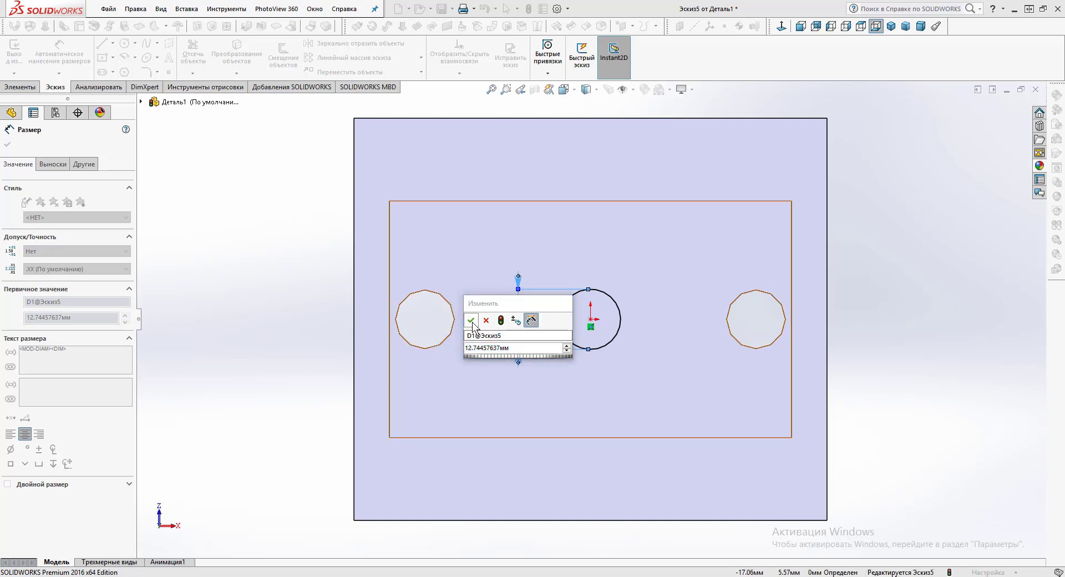
pyautogui.click(501, 349)
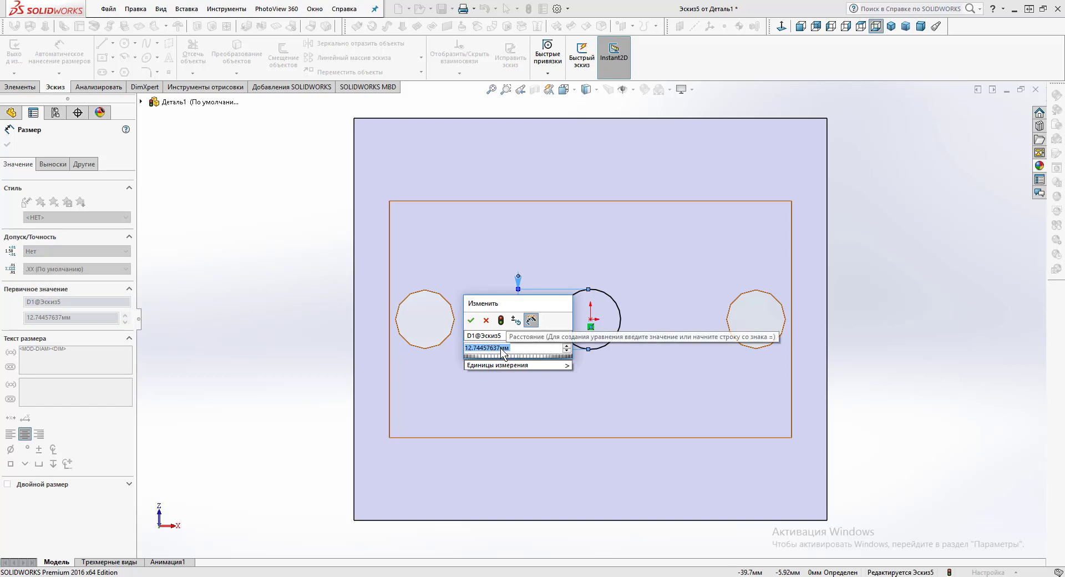
pyautogui.write('12')
pyautogui.press('Return')
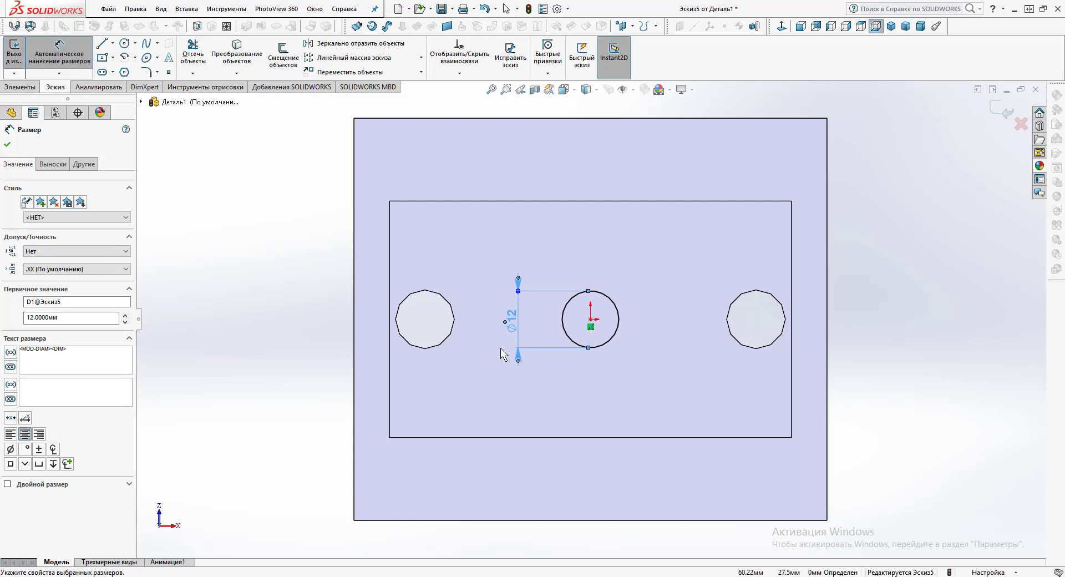
pyautogui.click(14, 73)
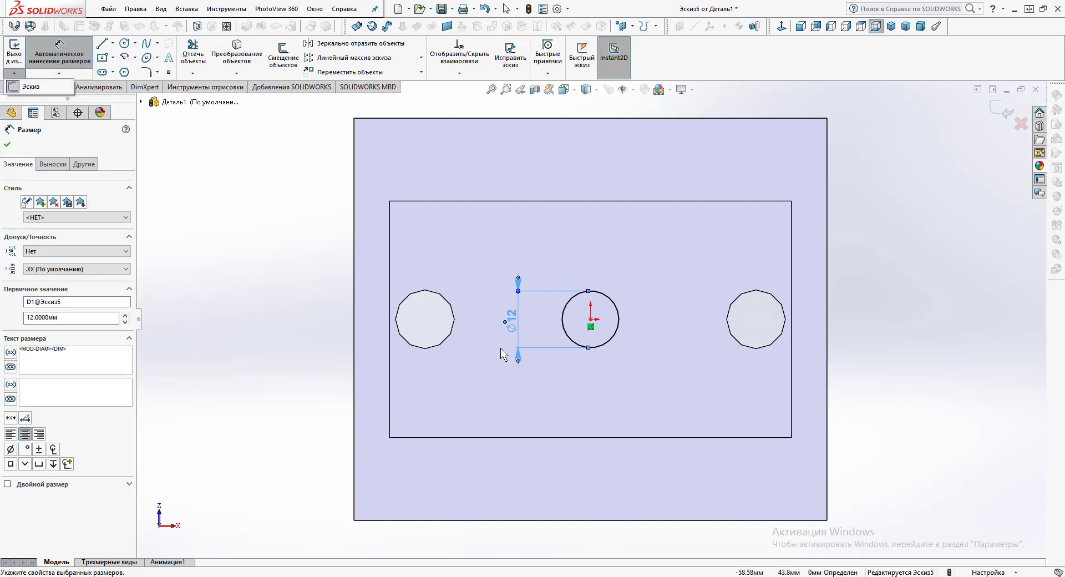
pyautogui.click(1002, 111)
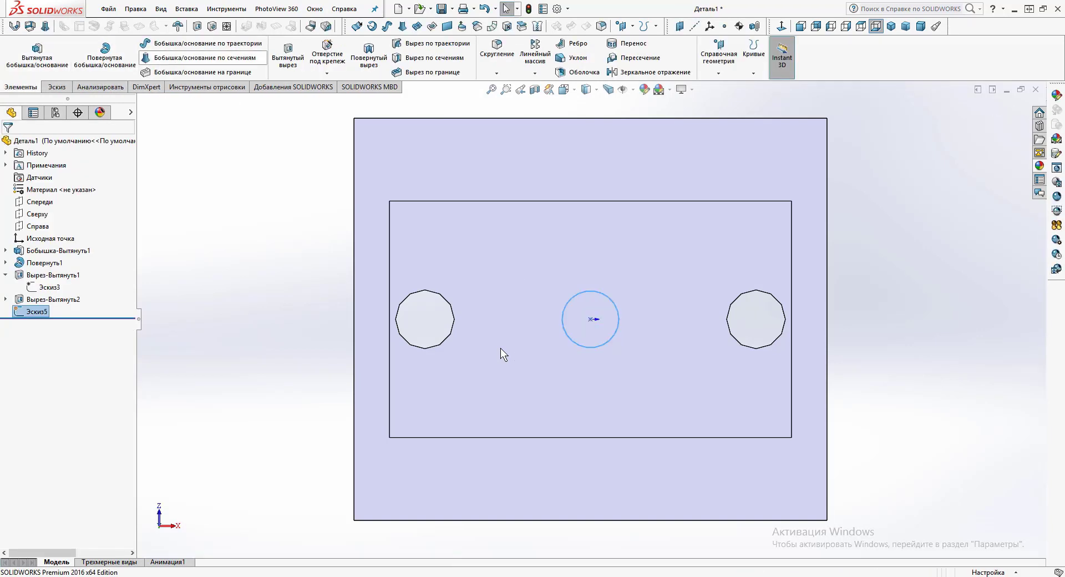
# Extrude-cut the 12 mm circle upward into the boss to a blind depth of 75-24 mm
pyautogui.click(288, 55)
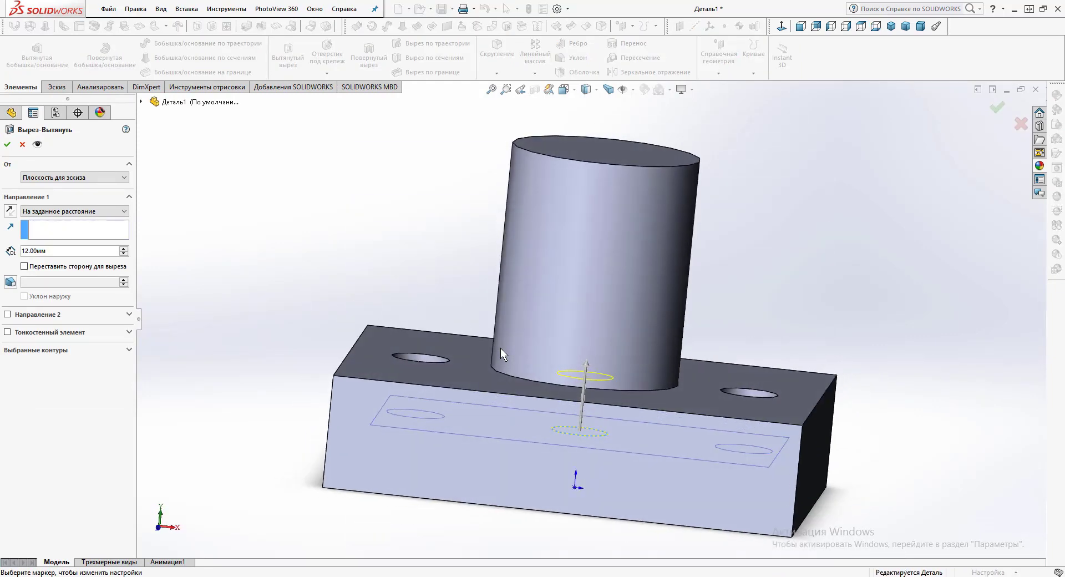
pyautogui.doubleClick(27, 251)
pyautogui.write('75-24')
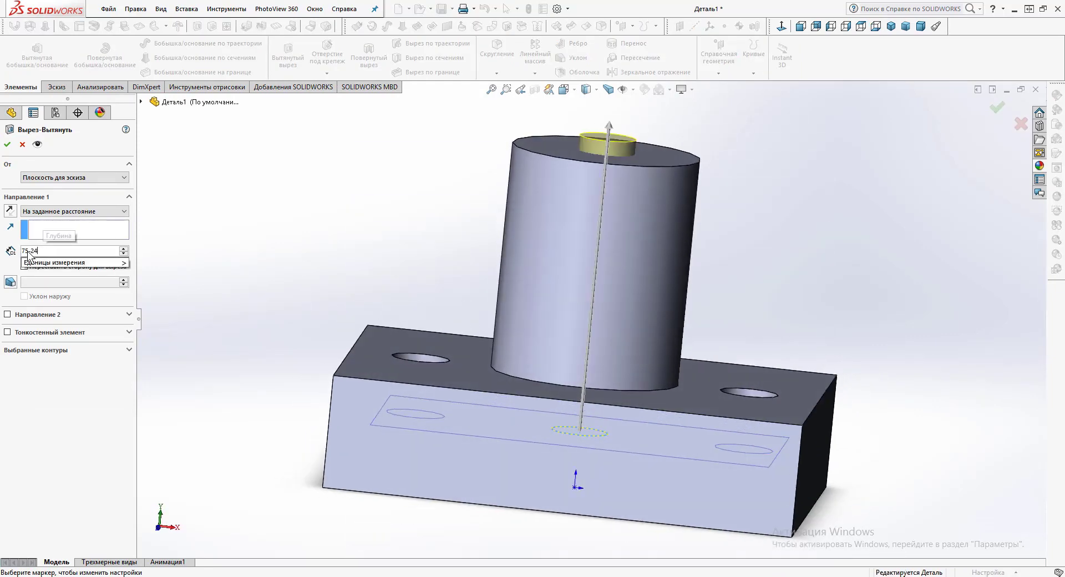
pyautogui.press('Return')
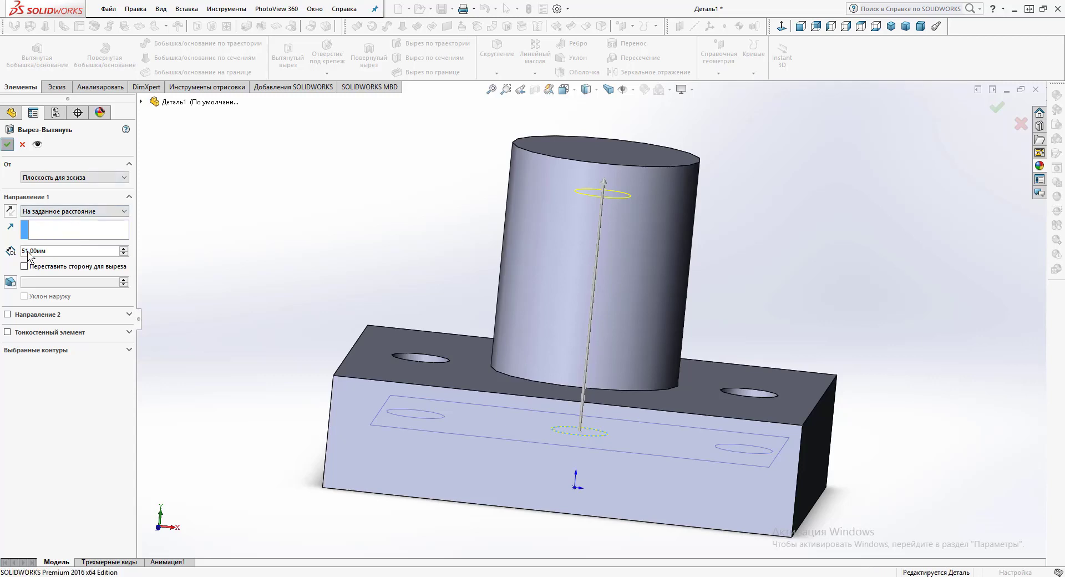
pyautogui.press('Return')
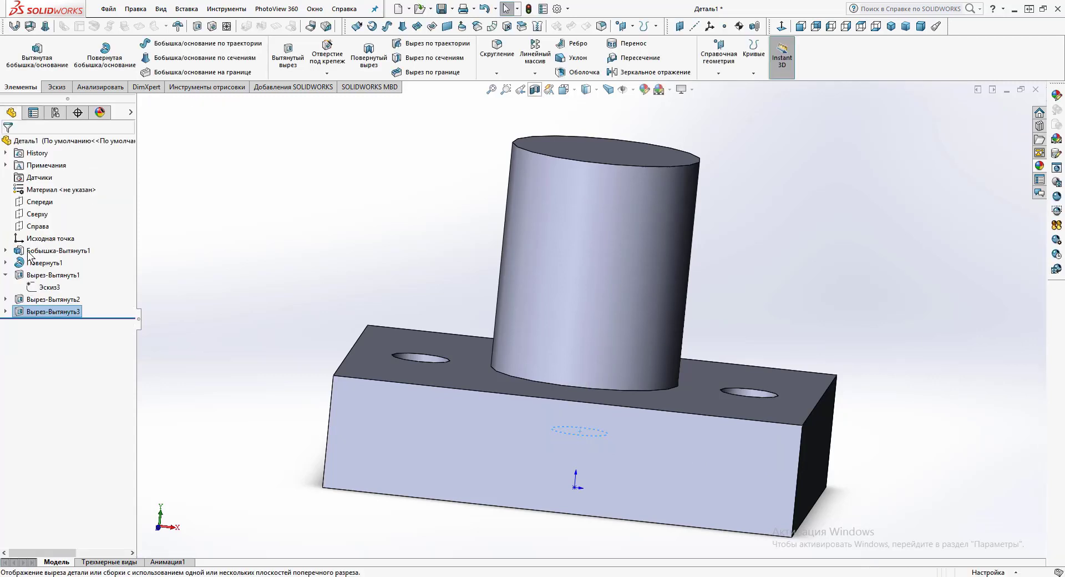
# Apply a section view through the Front plane with 0 mm offset and orient the model to the front
pyautogui.click(534, 90)
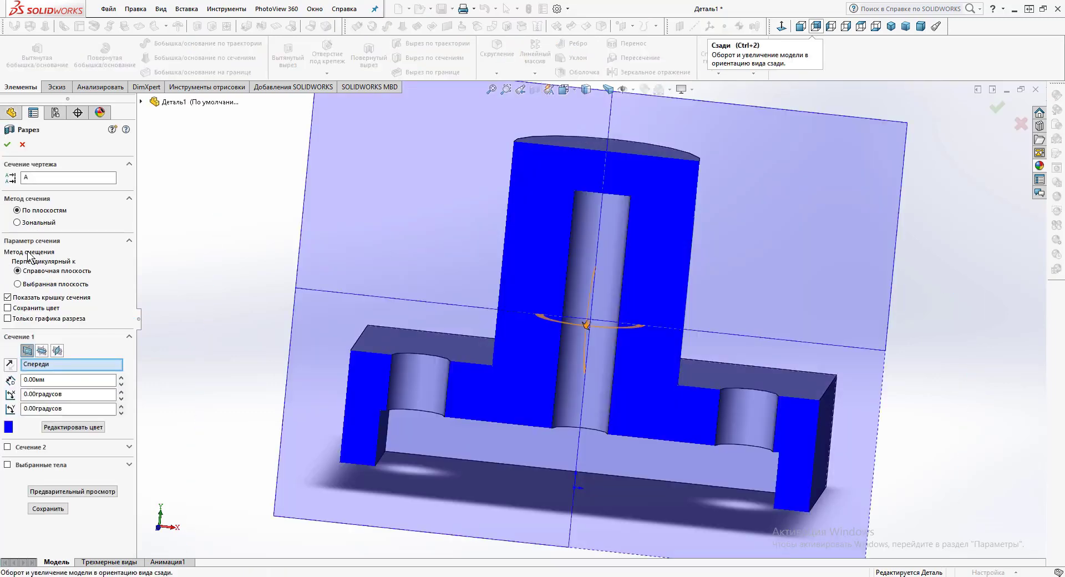
pyautogui.click(801, 26)
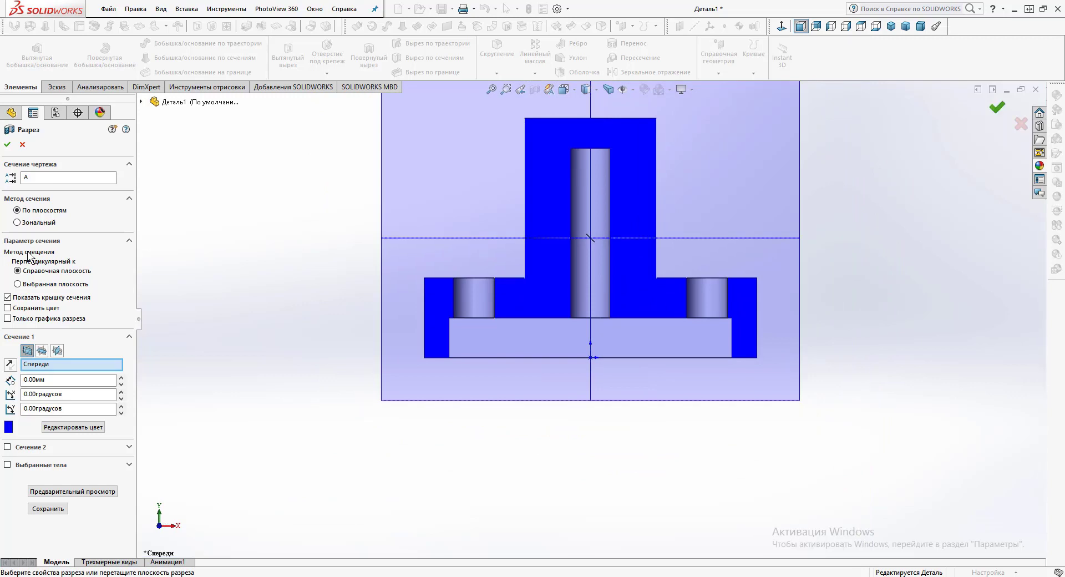
pyautogui.press('Return')
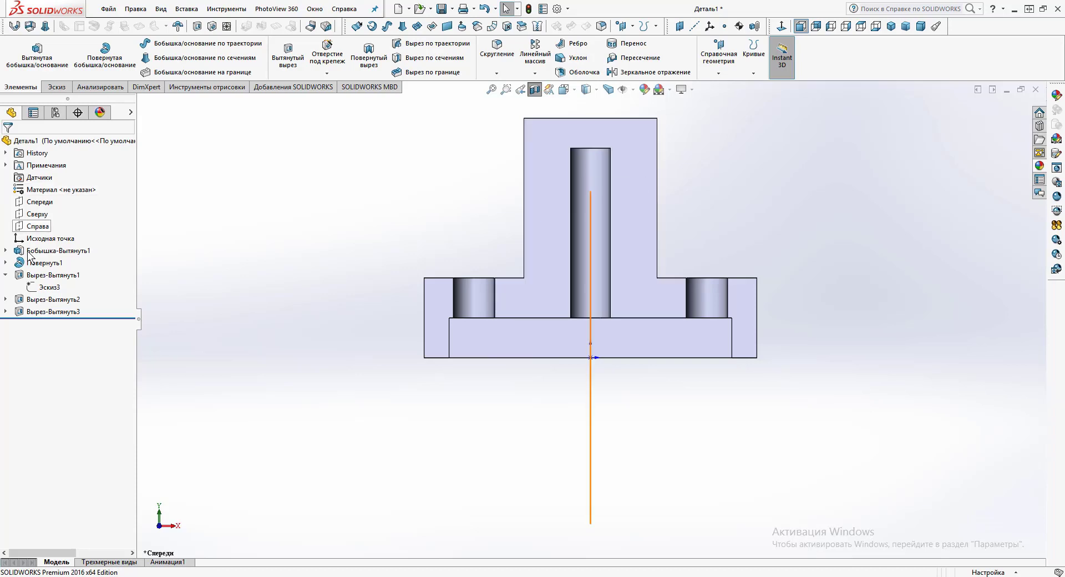
# Start a sketch on the Front plane and draw a vertical centerline from the origin to the boss's top edge
pyautogui.click(39, 202)
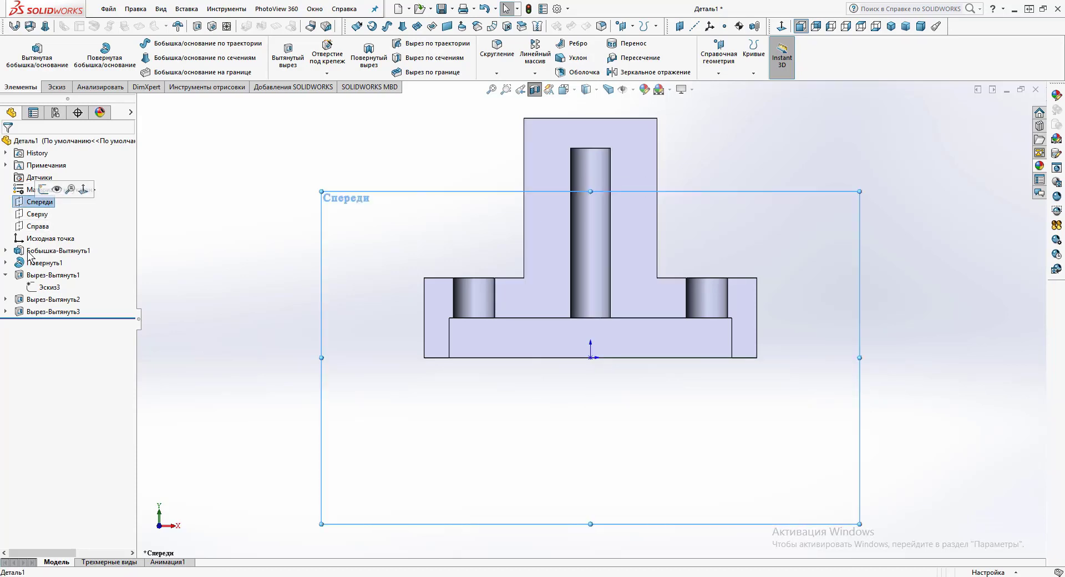
pyautogui.click(43, 188)
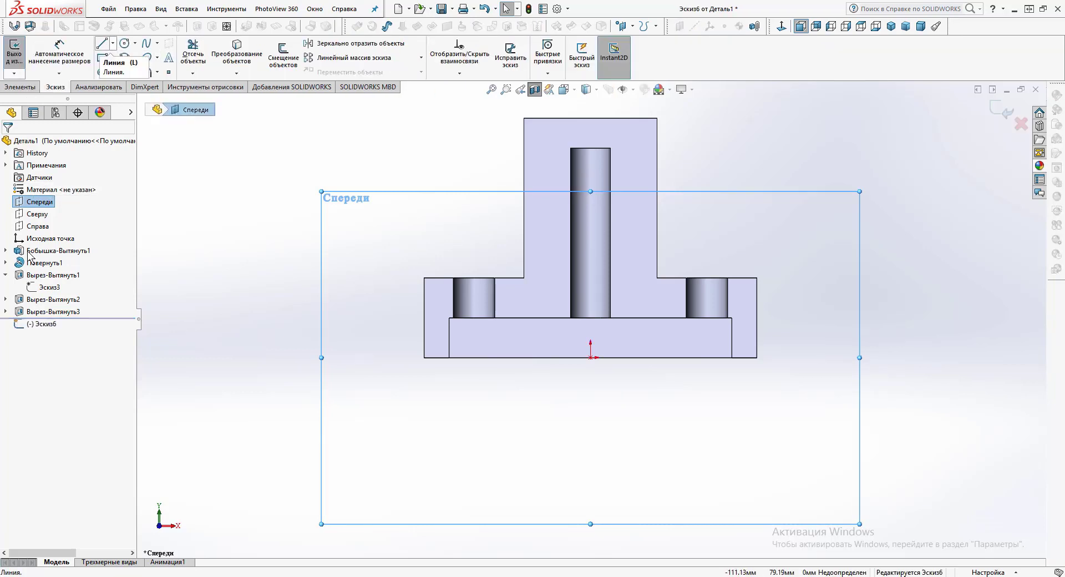
pyautogui.click(113, 42)
pyautogui.click(124, 54)
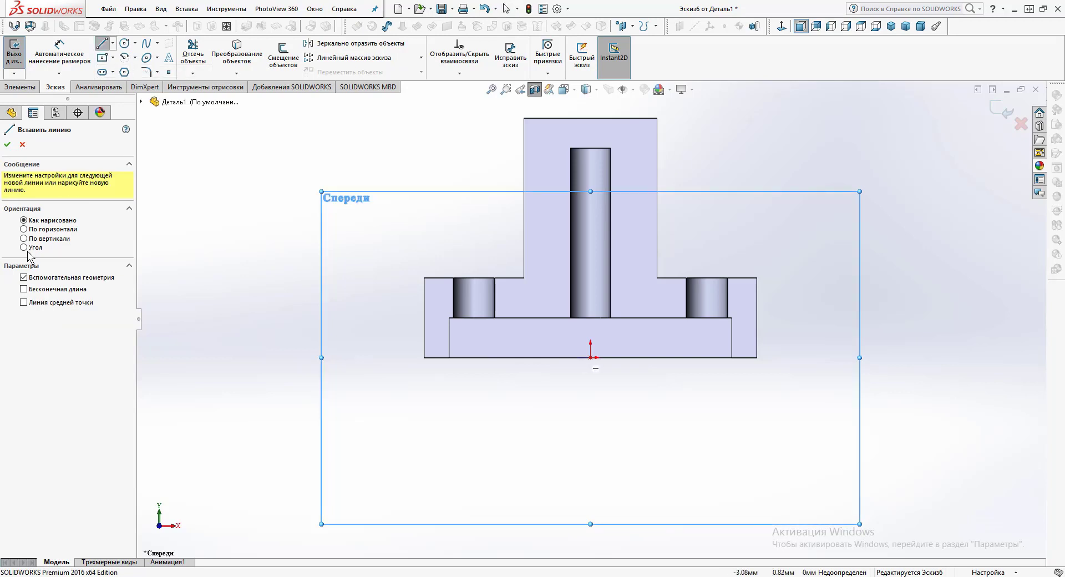
pyautogui.click(591, 357)
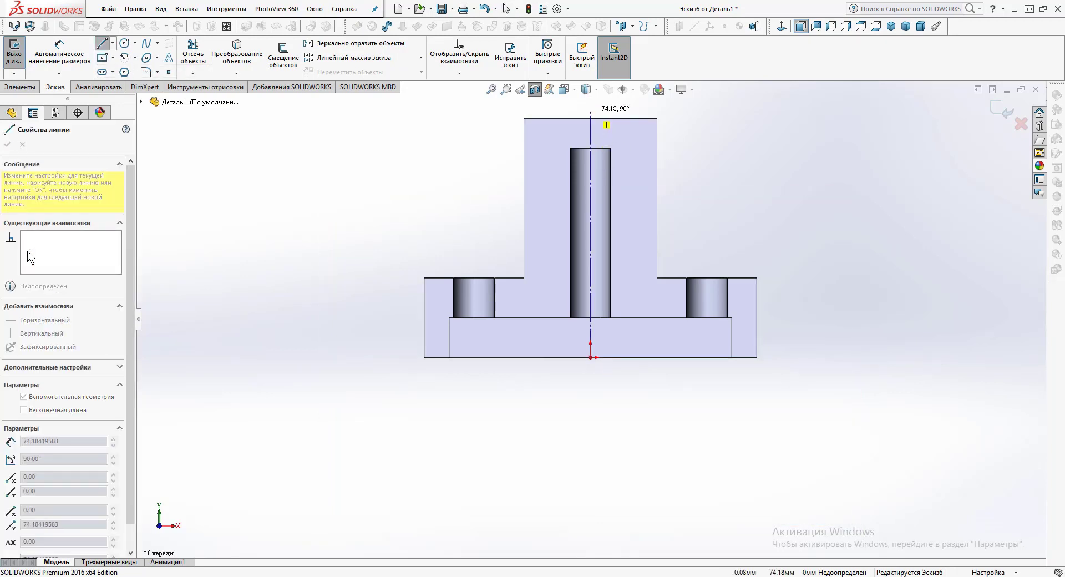
pyautogui.click(590, 118)
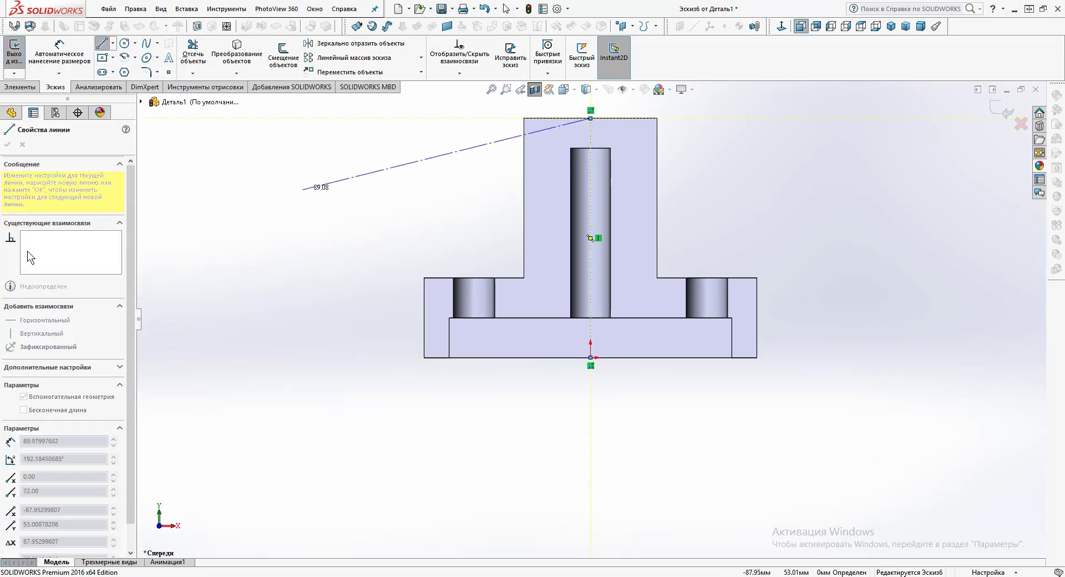
pyautogui.press('Escape')
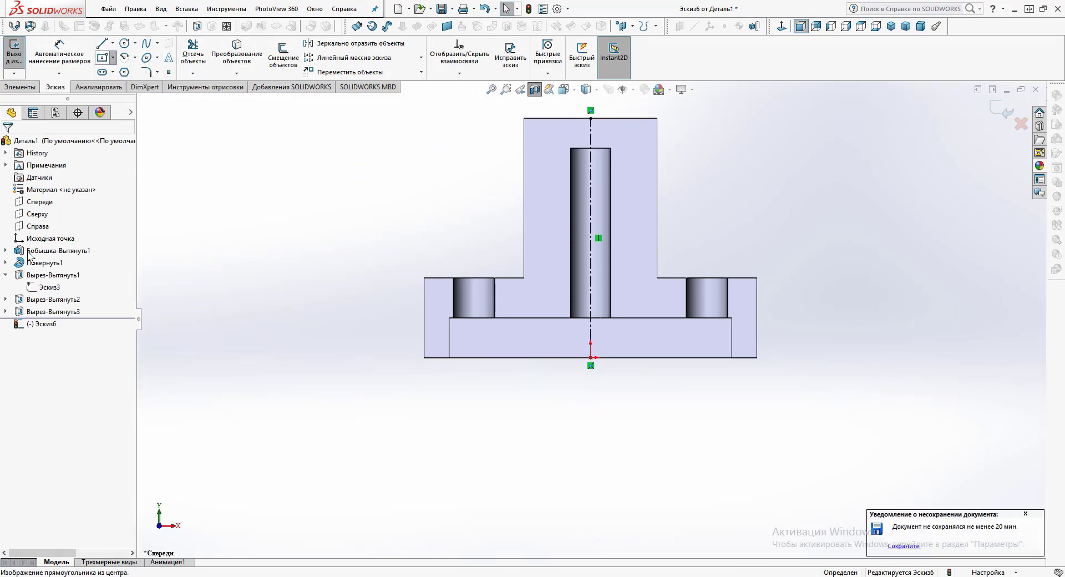
# Draw a center rectangle about 20.8 × 15.7 mm centred on the centerline near the upper end of the central hole
pyautogui.click(113, 57)
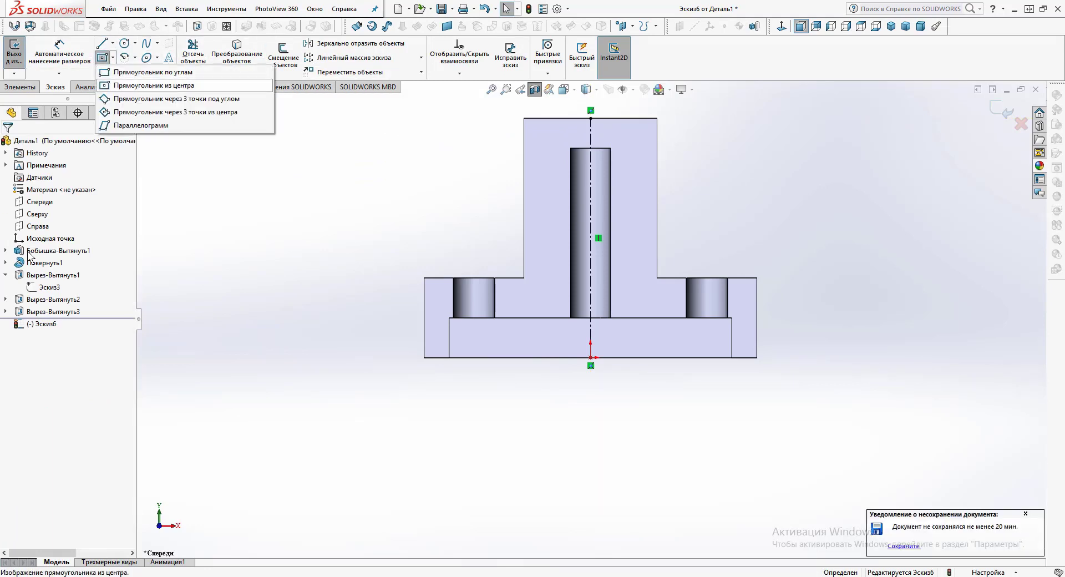
pyautogui.click(154, 86)
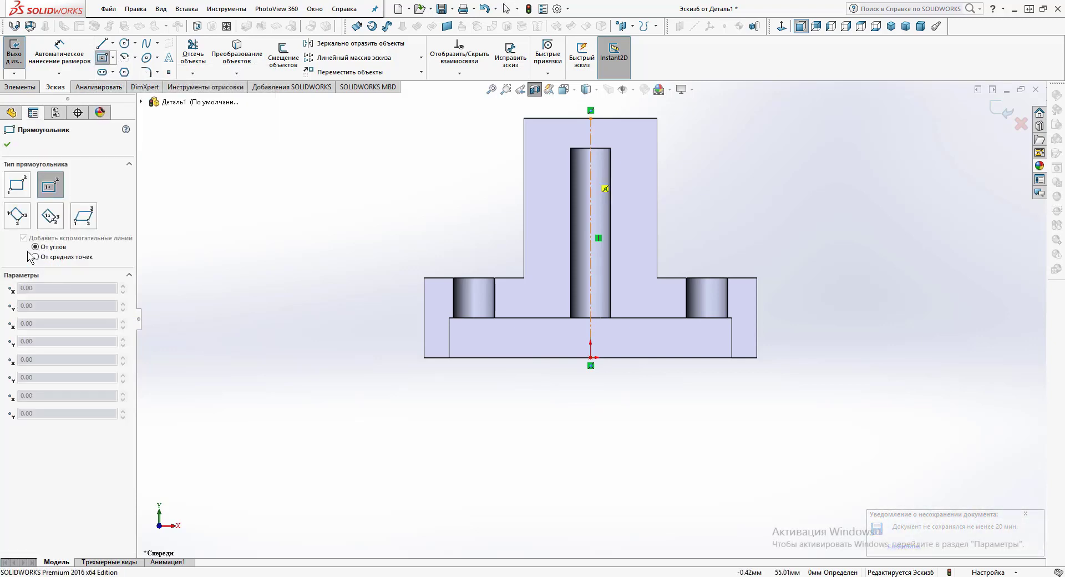
pyautogui.click(590, 174)
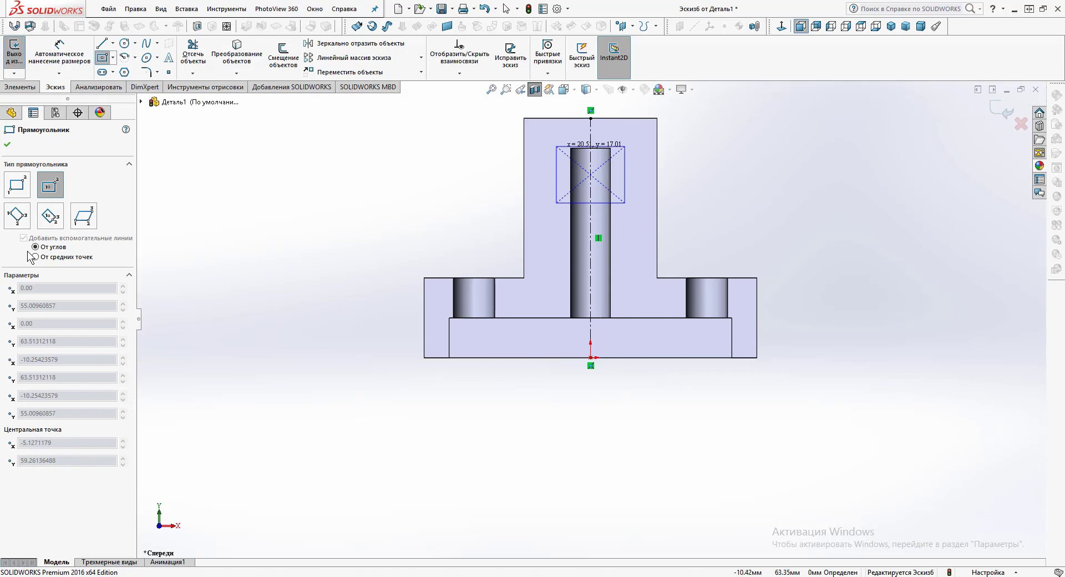
pyautogui.click(626, 148)
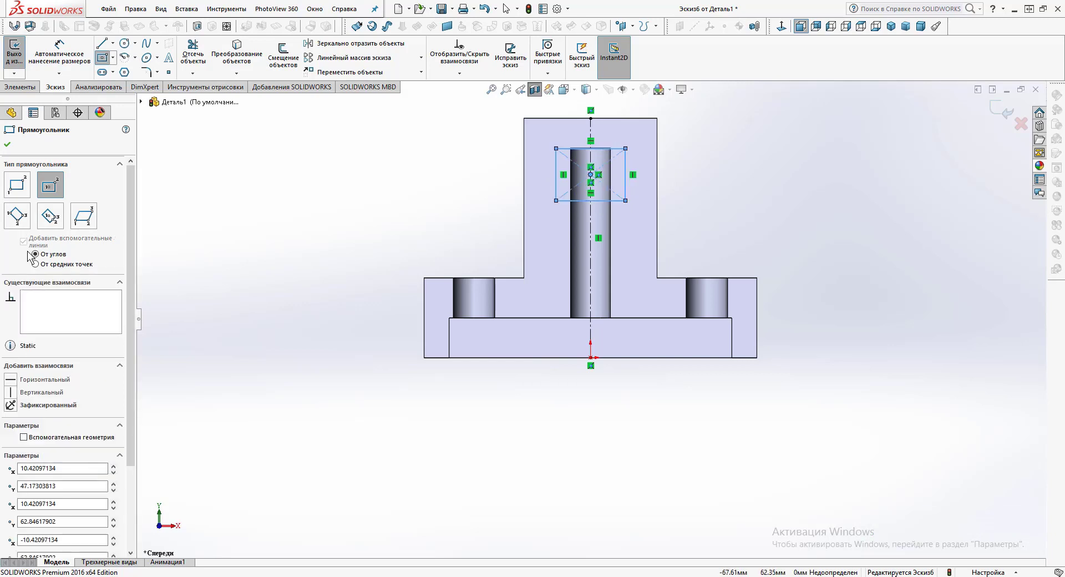
pyautogui.press('Escape')
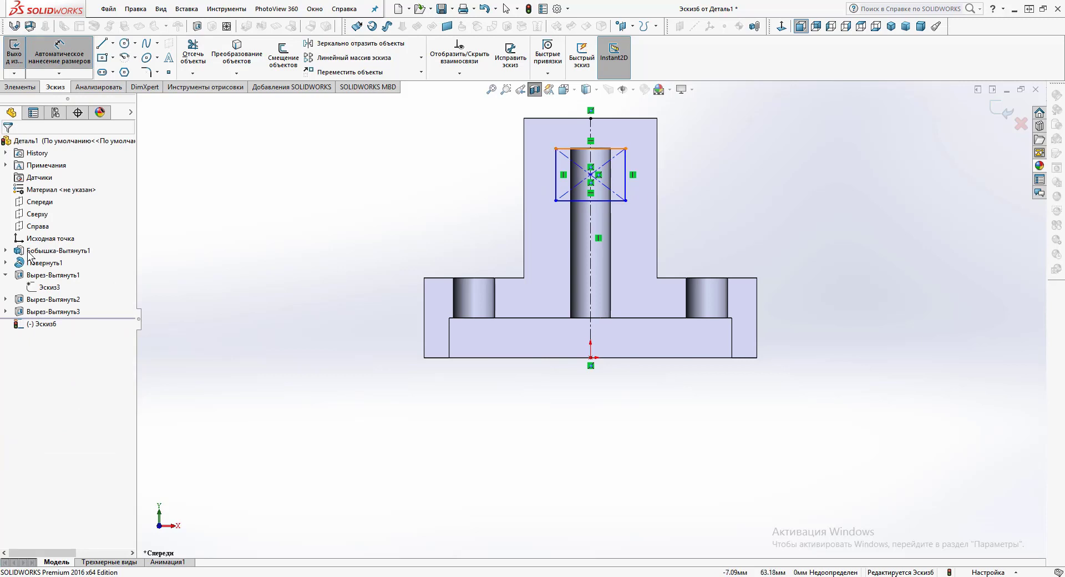
# Dimension the rectangle's width to 25 mm
pyautogui.click(591, 148)
pyautogui.scroll(-2, 590, 320)
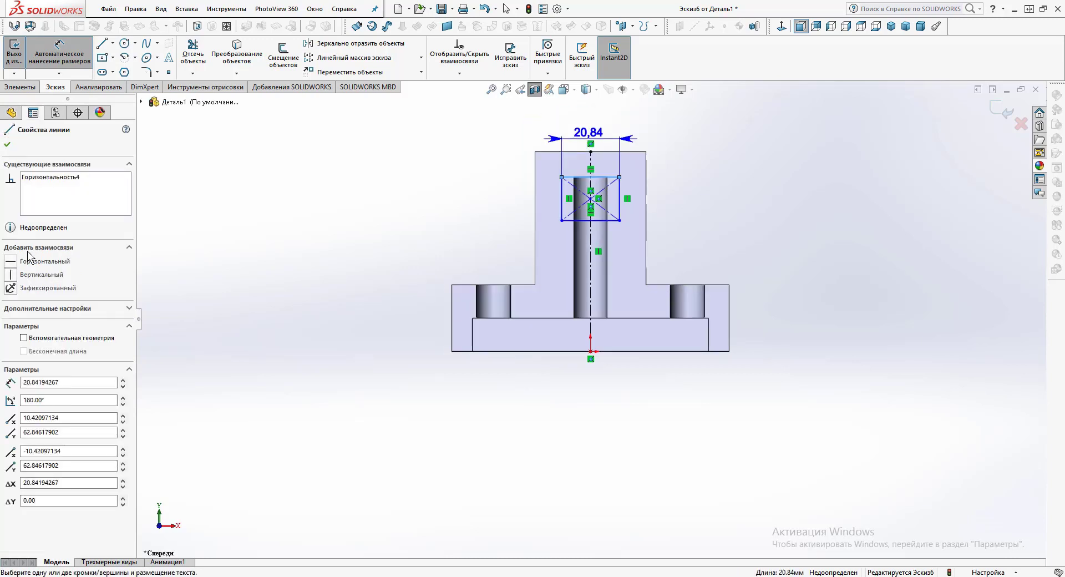
pyautogui.write('2')
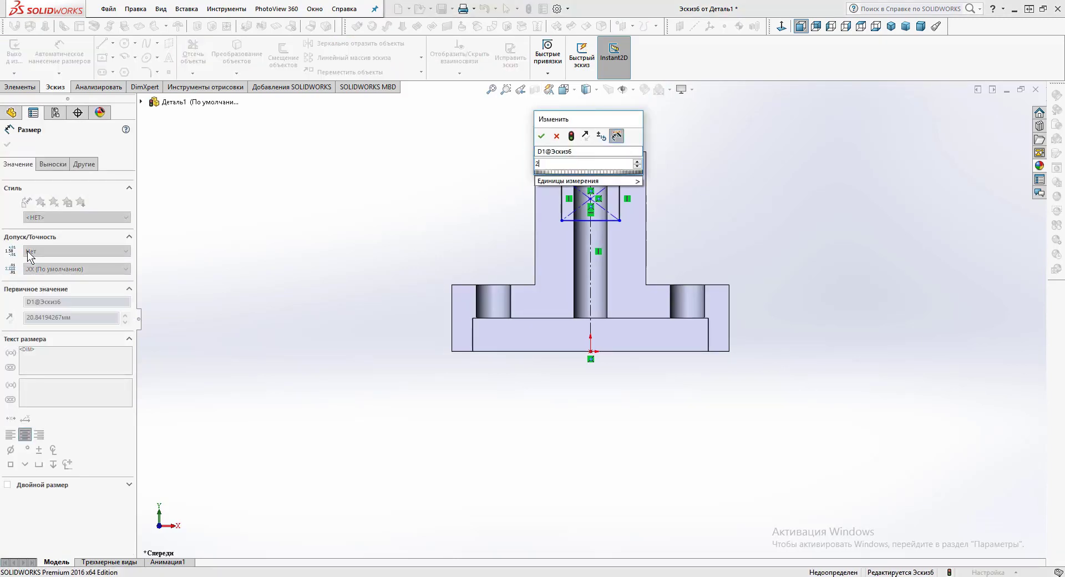
pyautogui.write('5')
pyautogui.press('Return')
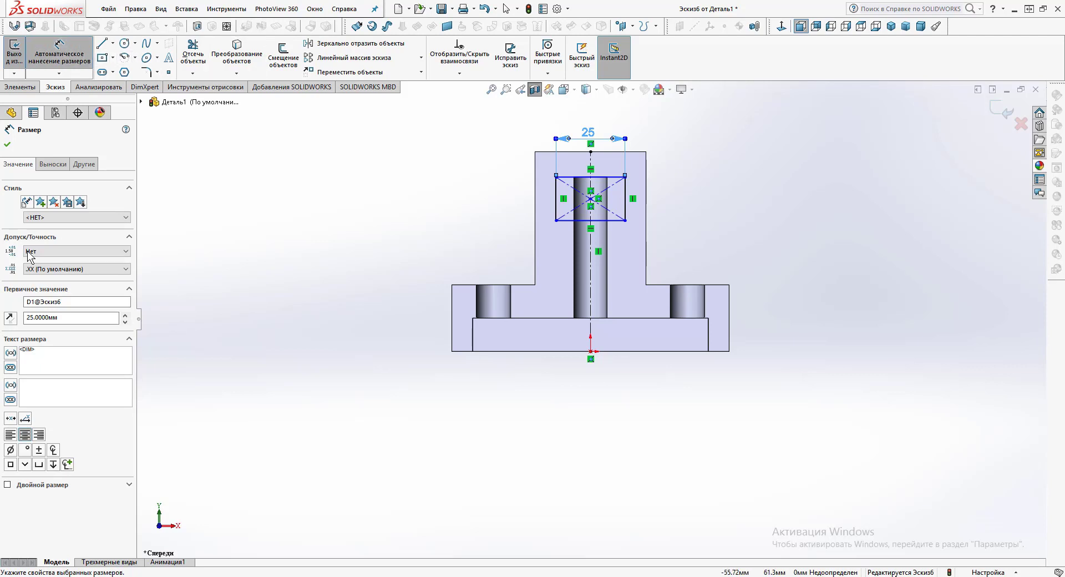
# Dimension the distance from the rectangle's lower edge to the boss's top edge to 32 mm
pyautogui.click(590, 220)
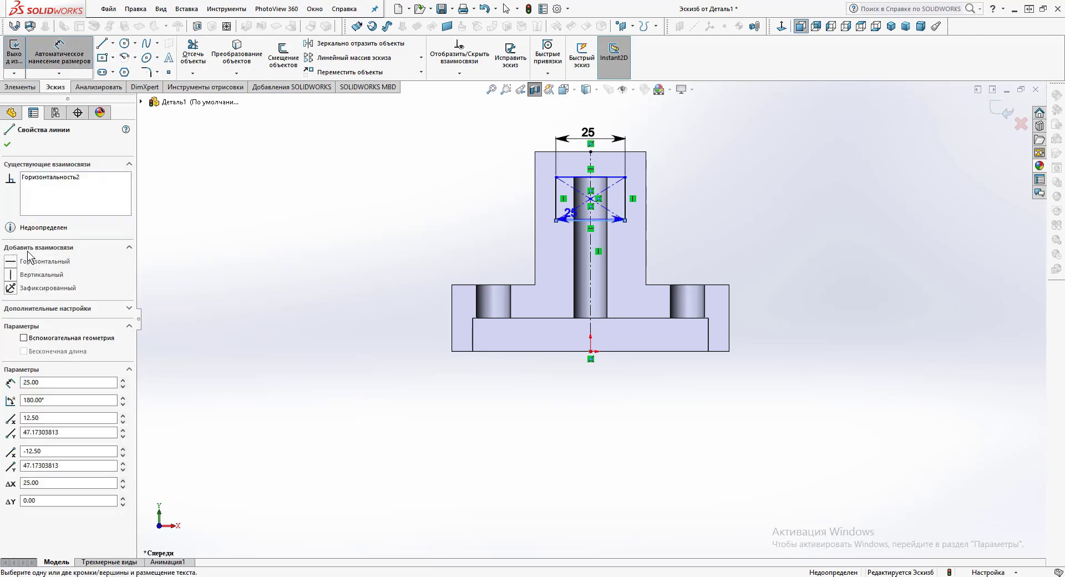
pyautogui.click(571, 152)
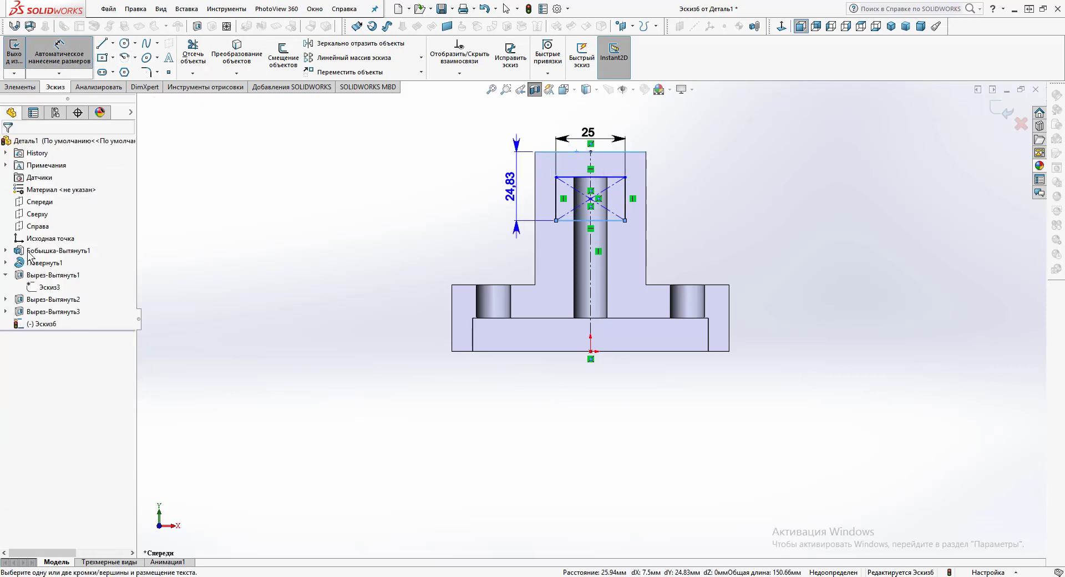
pyautogui.click(516, 183)
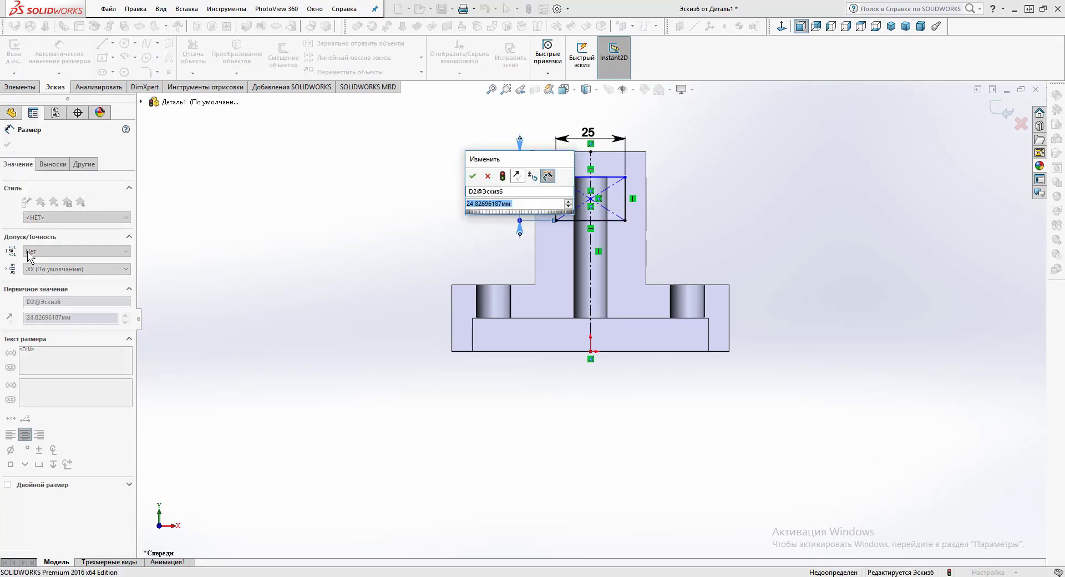
pyautogui.write('32')
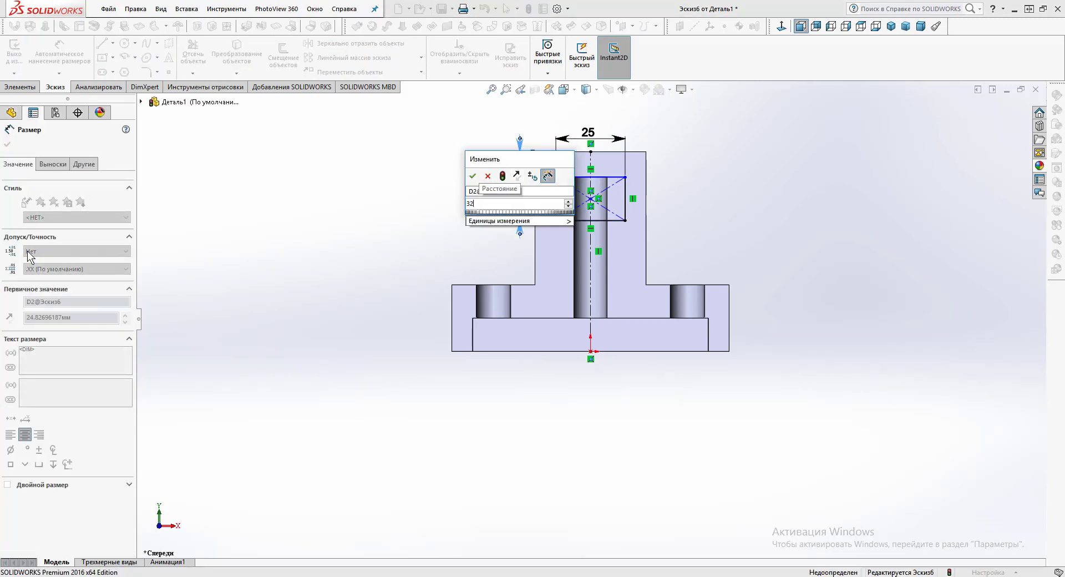
pyautogui.press('Return')
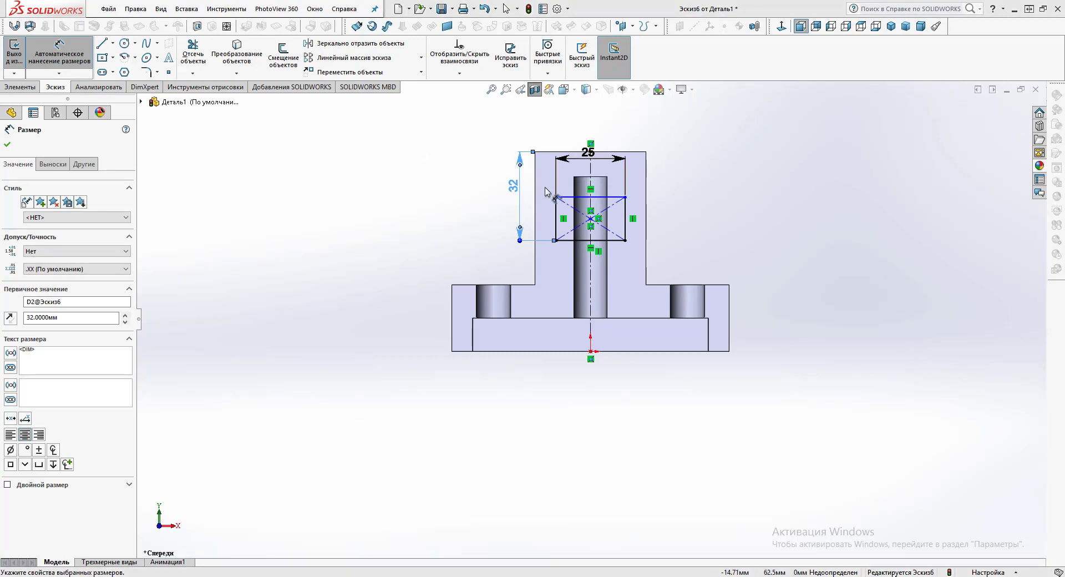
# Dimension the rectangle's height to 25 mm
pyautogui.click(557, 218)
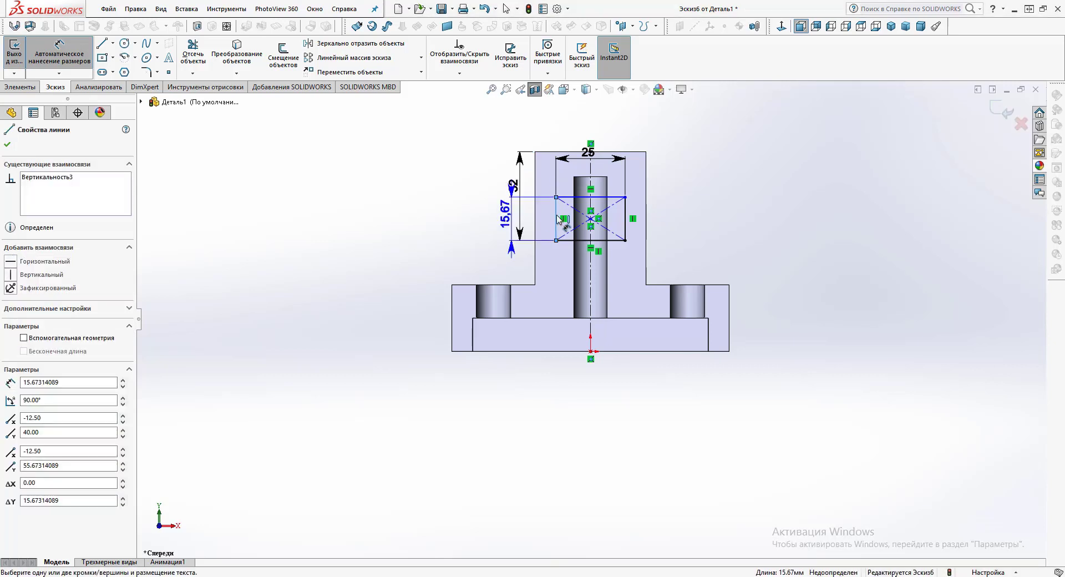
pyautogui.click(558, 218)
pyautogui.write('25')
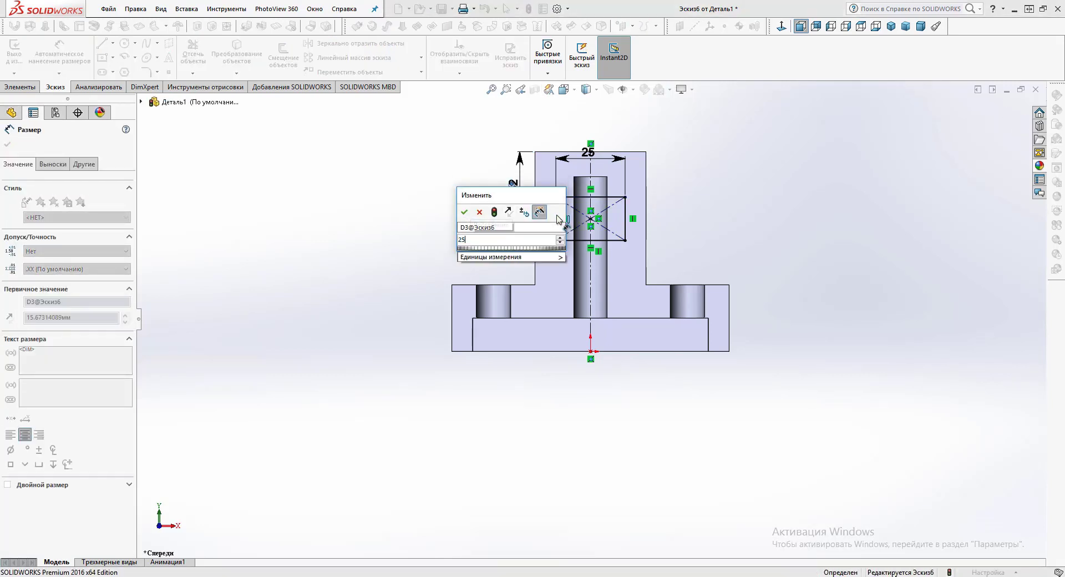
pyautogui.press('Return')
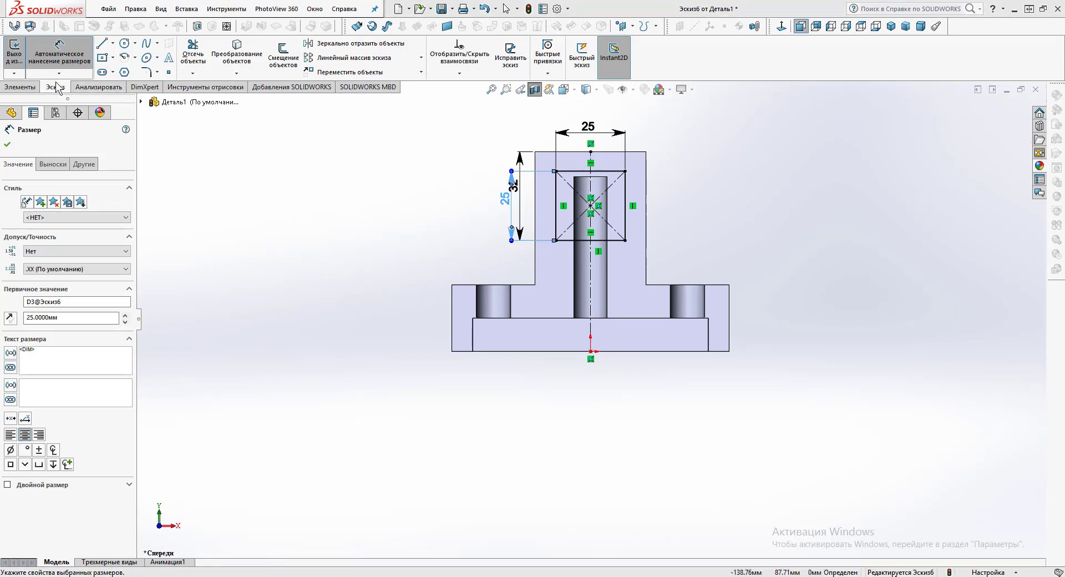
# Cut the 25 mm square sketch through the boss interior with a mid-plane extruded cut 25 mm deep
pyautogui.click(35, 90)
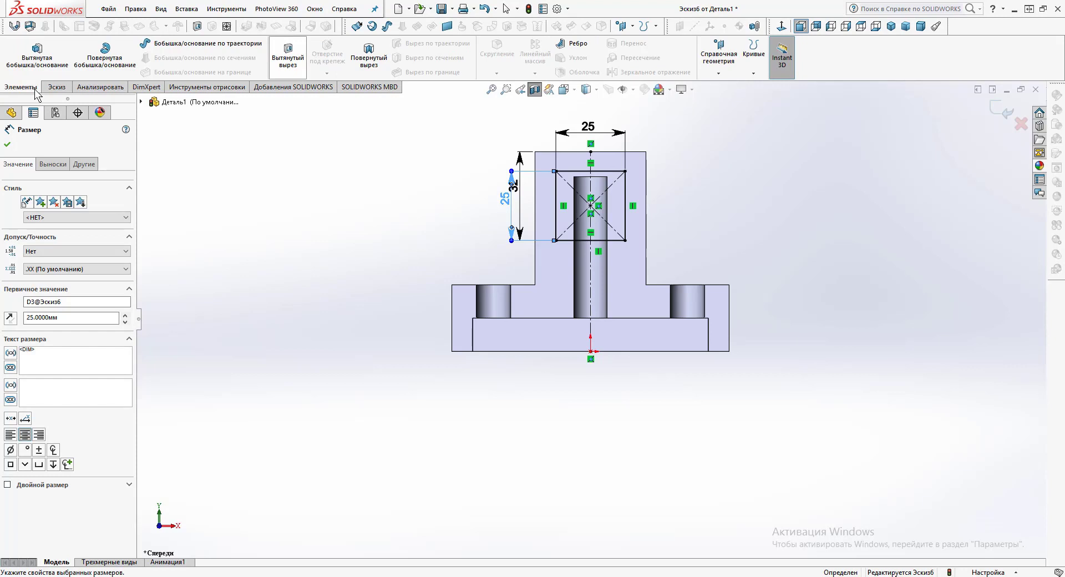
pyautogui.click(288, 54)
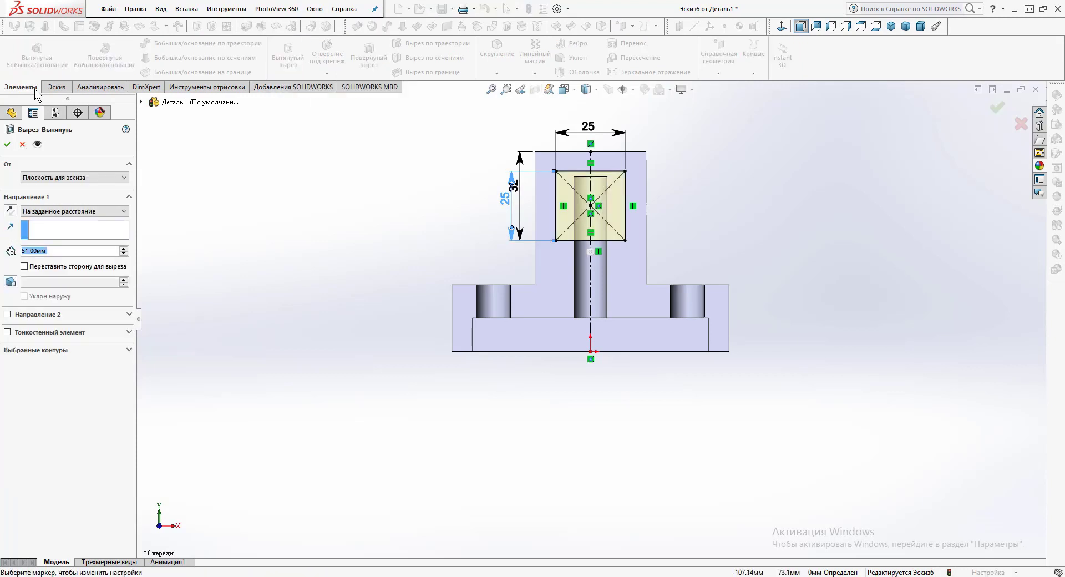
pyautogui.moveTo(299, 161); pyautogui.dragTo(285, 228, button='middle')
pyautogui.click(75, 211)
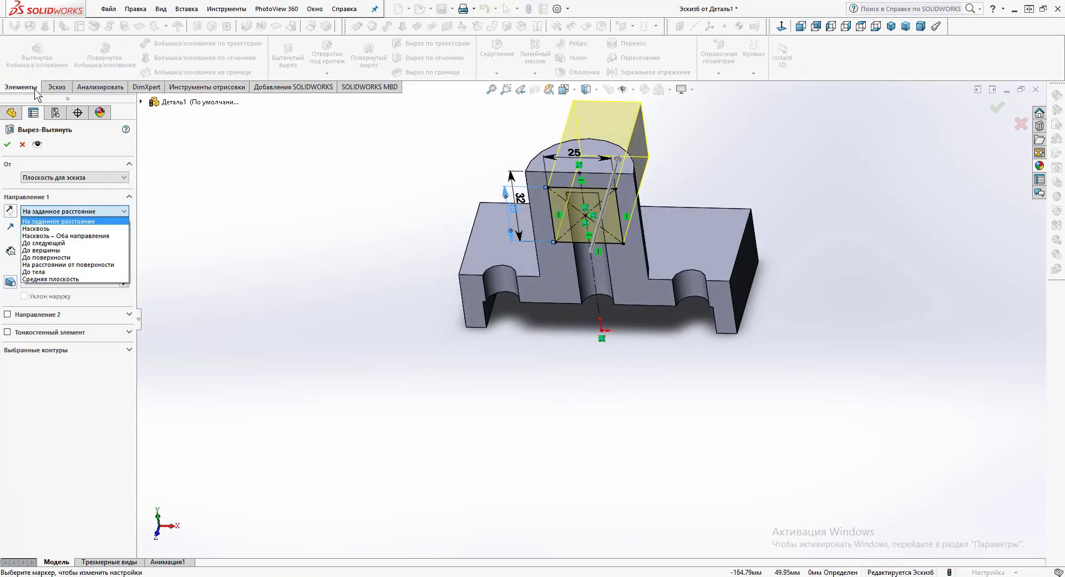
pyautogui.click(59, 221)
pyautogui.click(74, 177)
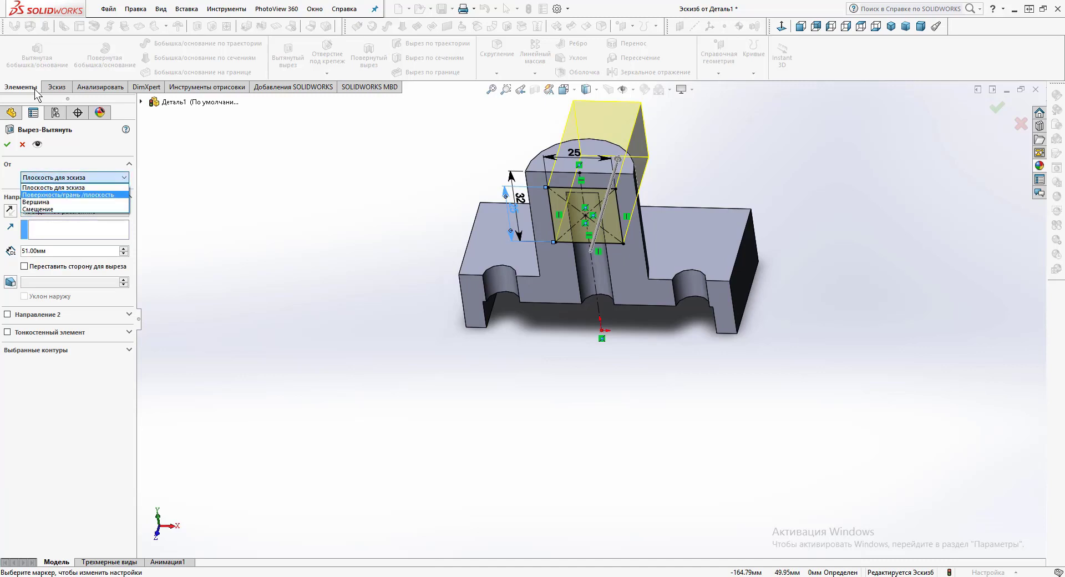
pyautogui.click(53, 187)
pyautogui.click(75, 211)
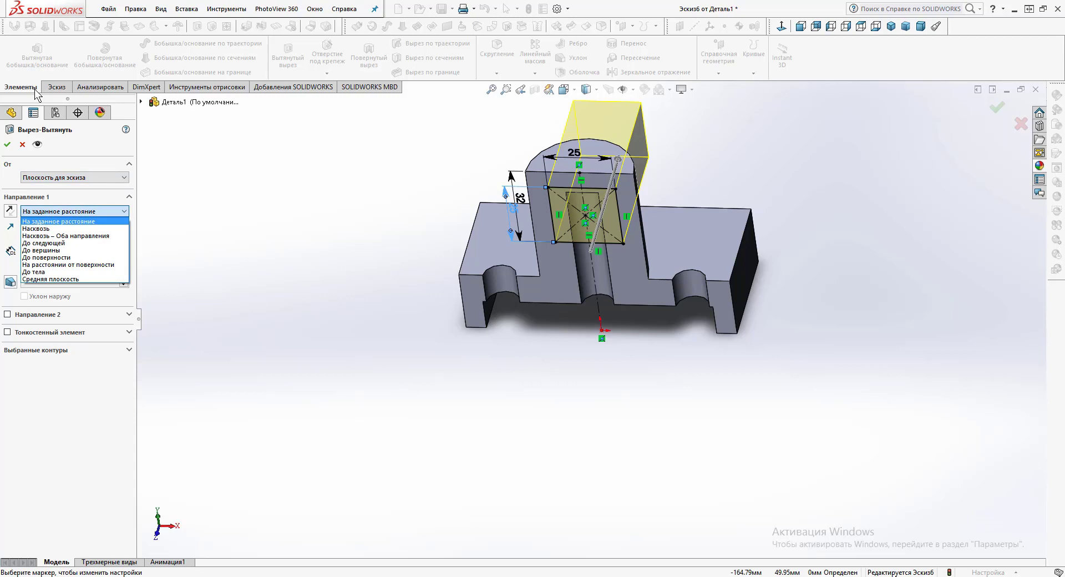
pyautogui.press('Down')
pyautogui.press('Down')
pyautogui.press('Down')
pyautogui.press('Down')
pyautogui.press('Down')
pyautogui.press('Down')
pyautogui.press('Down')
pyautogui.press('Down')
pyautogui.press('Return')
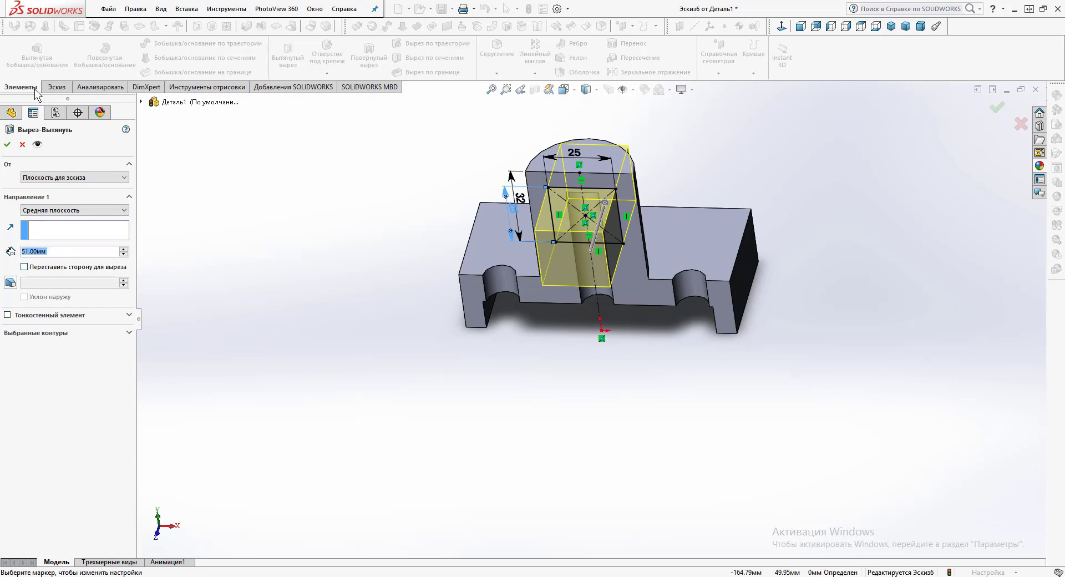
pyautogui.write('25мм')
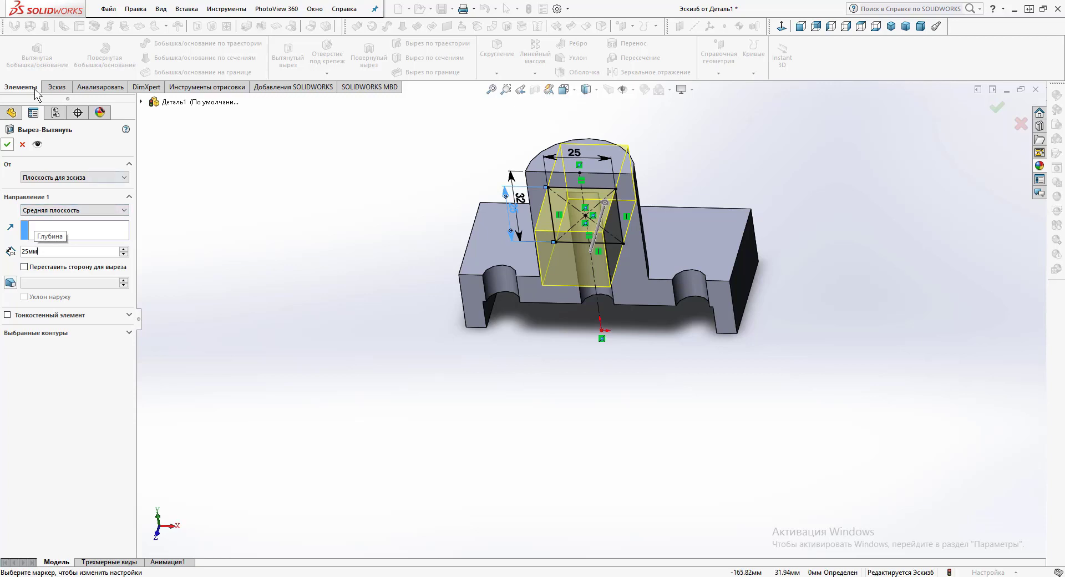
pyautogui.press('Return')
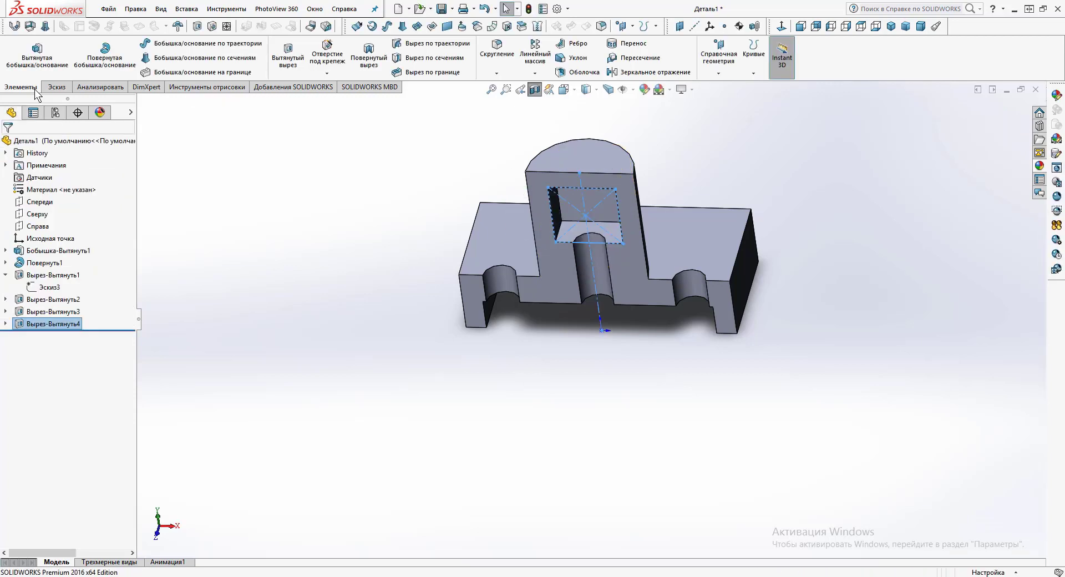
# Turn off the section view to display the whole part
pyautogui.moveTo(532, 311); pyautogui.dragTo(621, 233, button='middle')
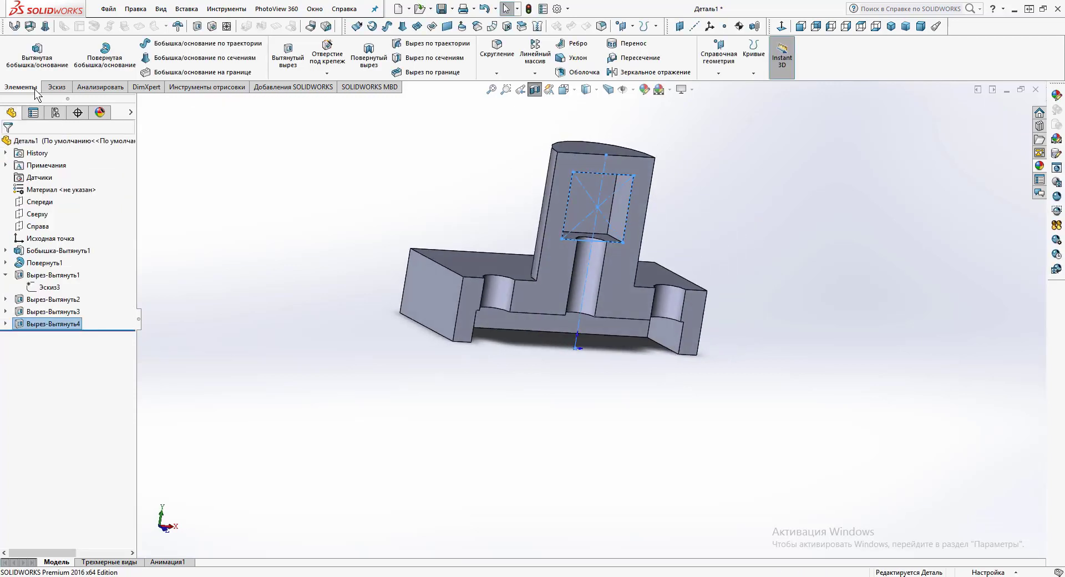
pyautogui.click(535, 89)
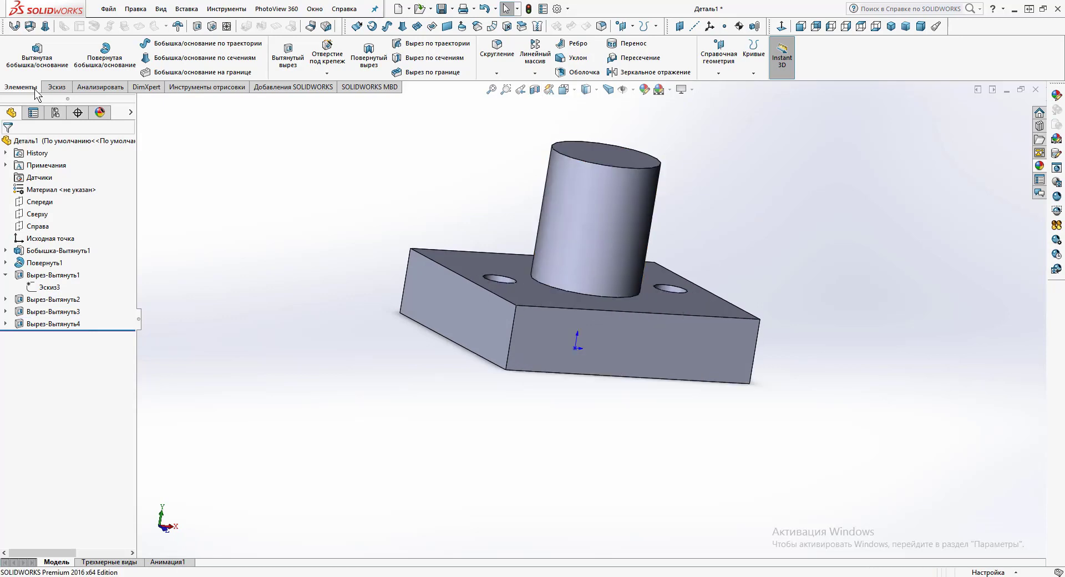
pyautogui.moveTo(532, 310); pyautogui.dragTo(483, 366, button='middle')
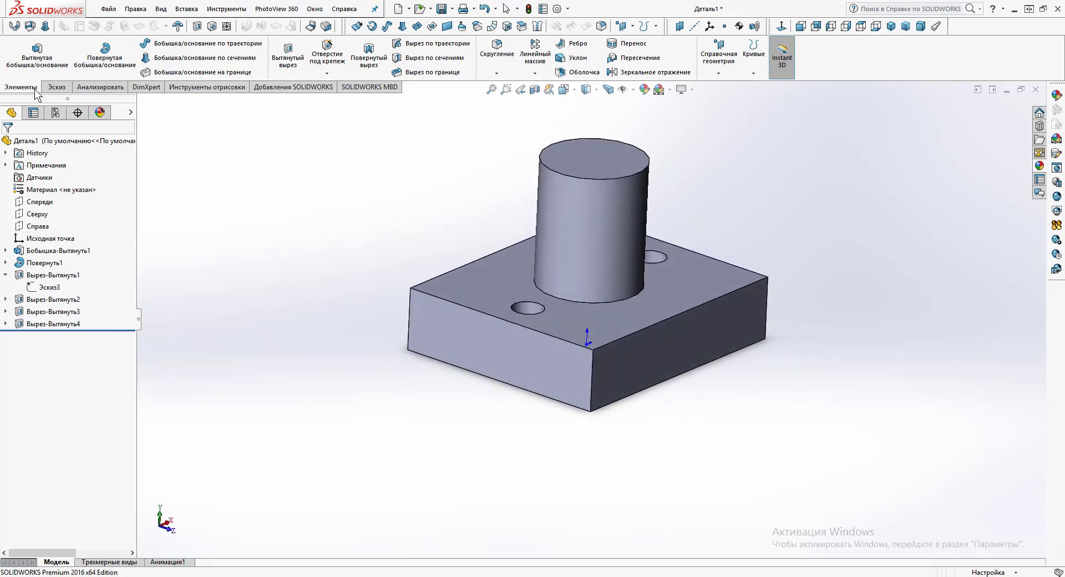
# Examine the part's internal cuts in section along the Front and Right planes, and restore the unsectioned display
pyautogui.click(535, 89)
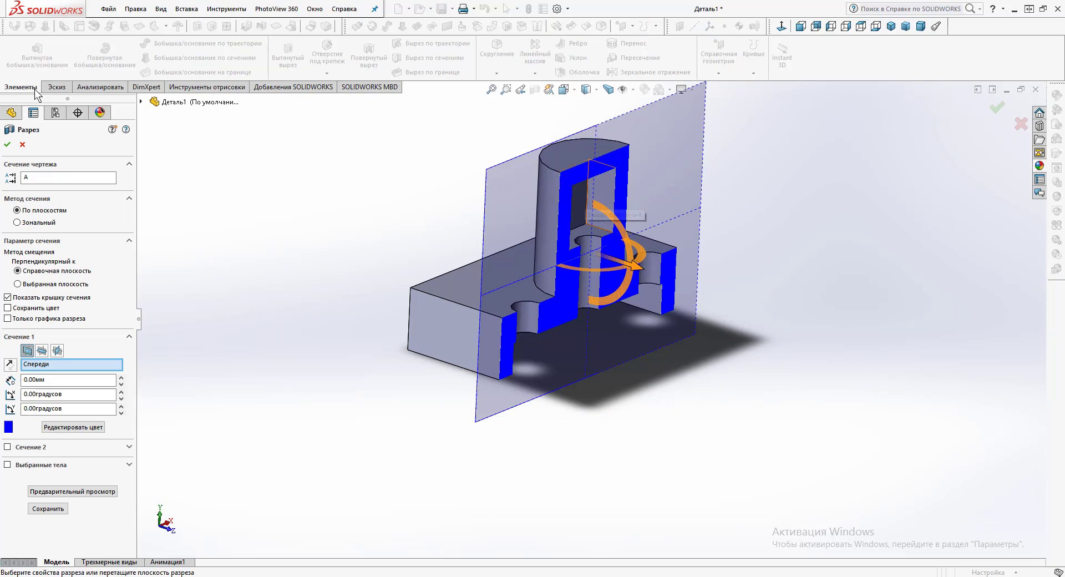
pyautogui.click(57, 350)
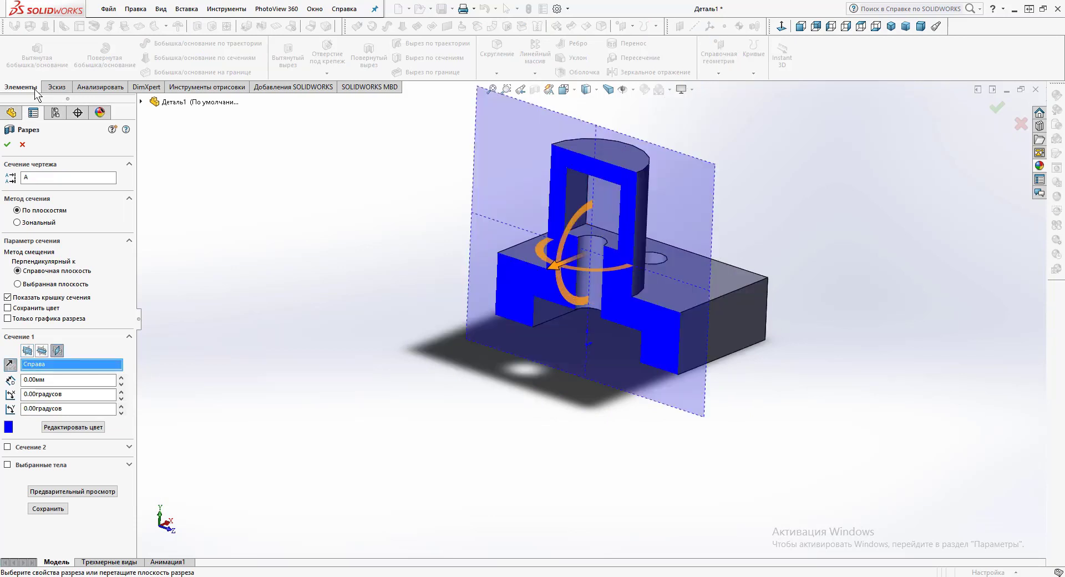
pyautogui.click(26, 350)
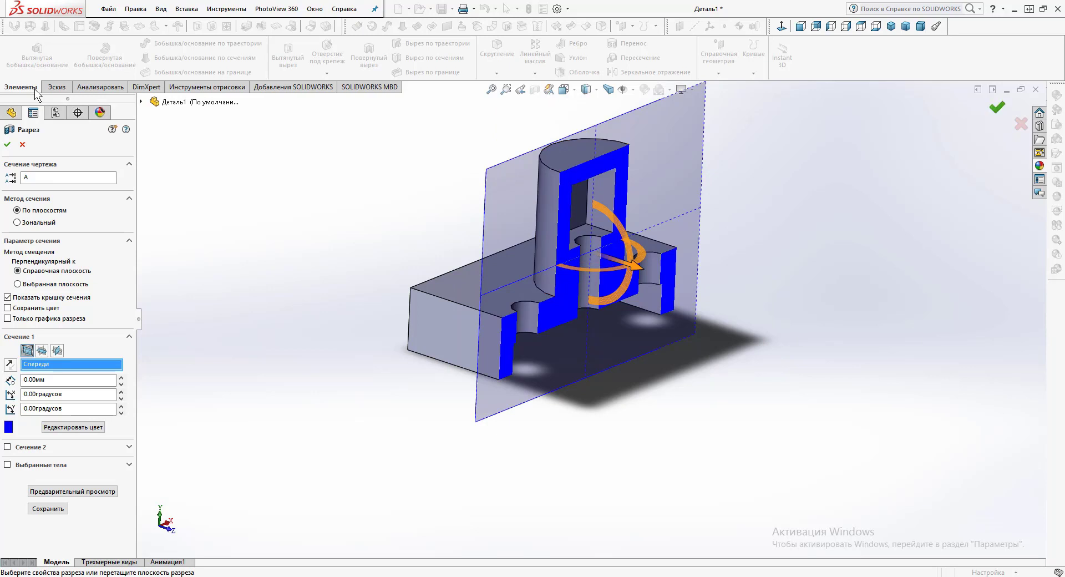
pyautogui.press('Escape')
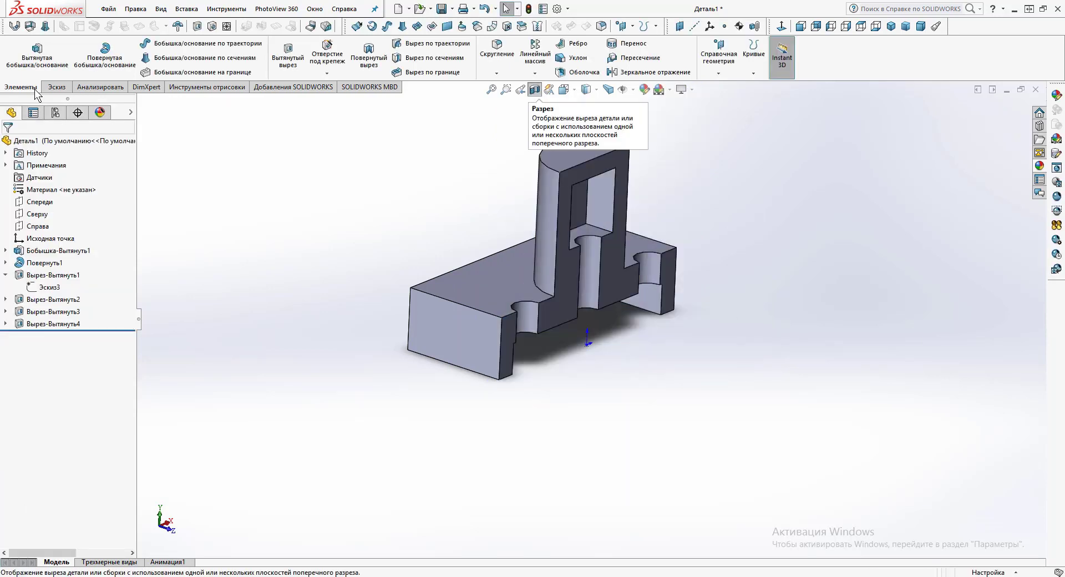
pyautogui.click(534, 89)
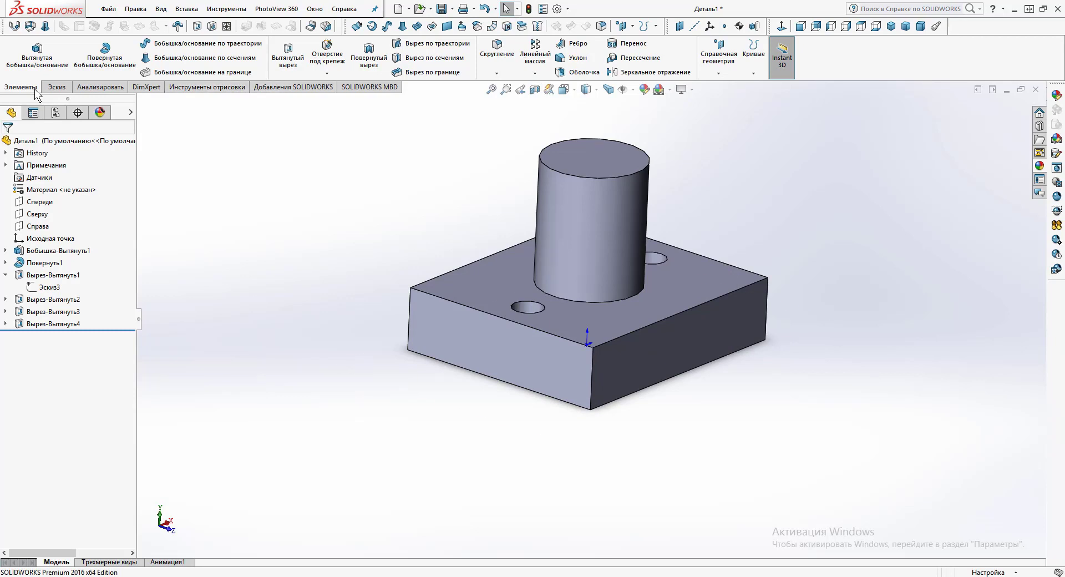
# Sketch a 50 × 42.5 mm corner rectangle on the Top plane from the origin to the base's front right corner
pyautogui.click(37, 213)
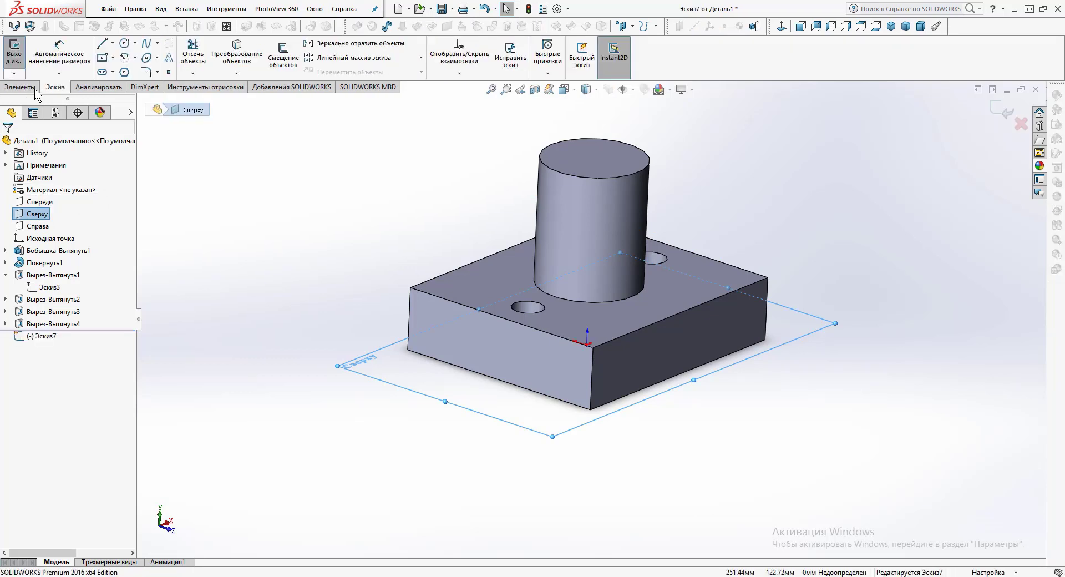
pyautogui.hotkey('ctrl', '7')
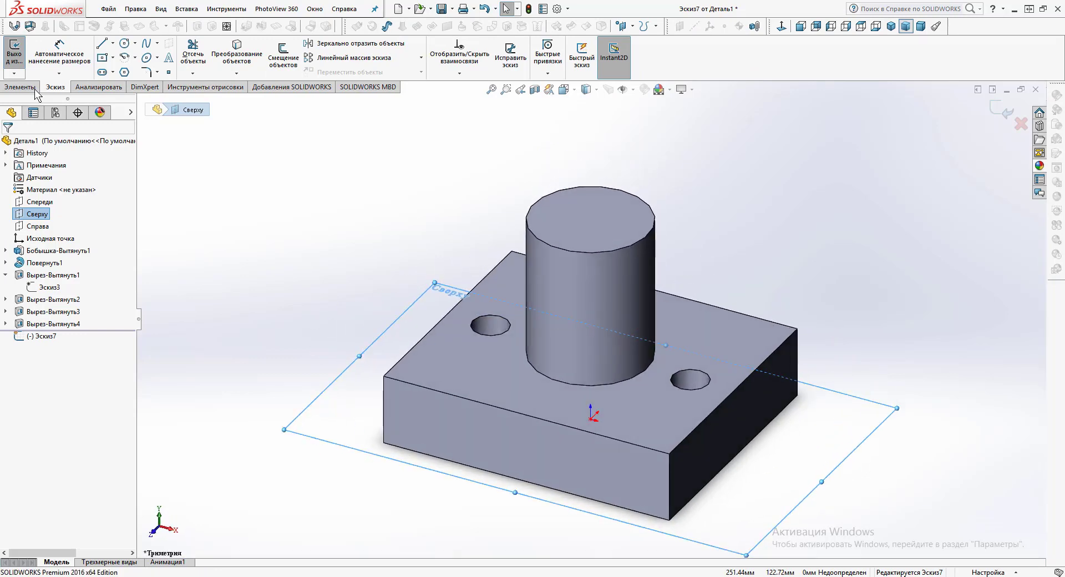
pyautogui.hotkey('ctrl', '7')
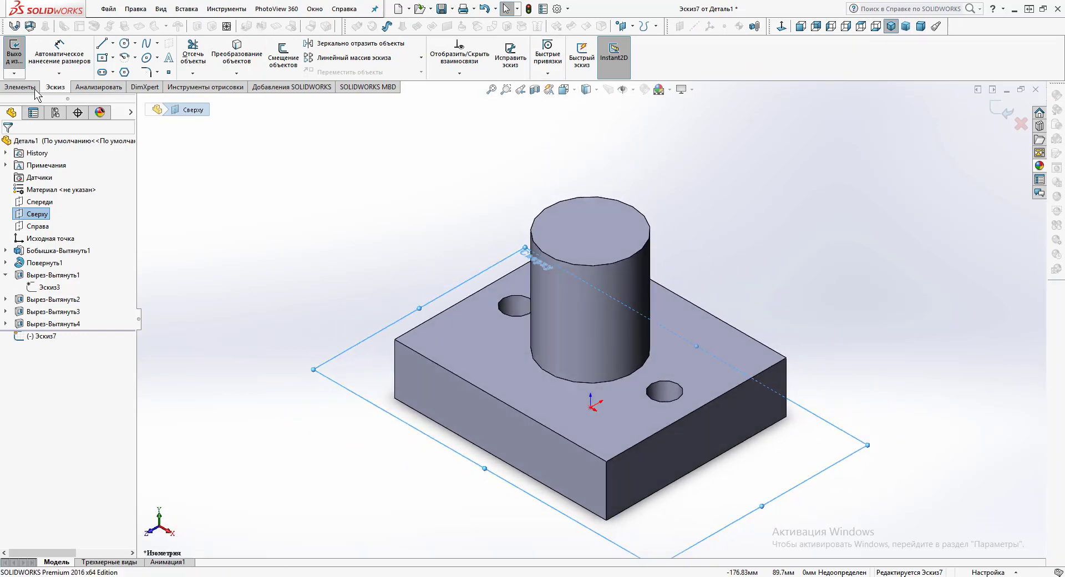
pyautogui.hotkey('ctrl', '5')
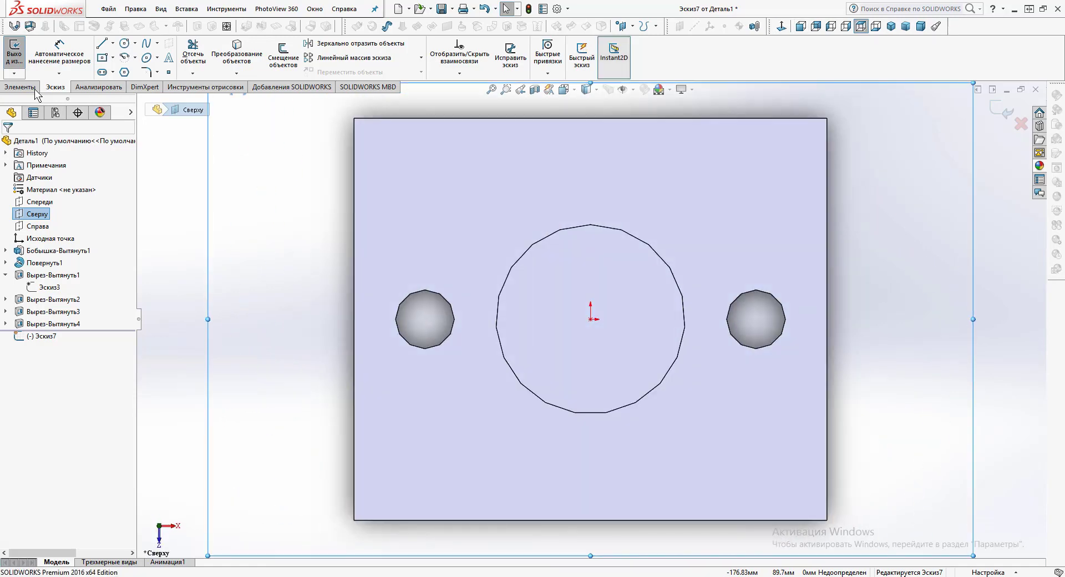
pyautogui.click(113, 43)
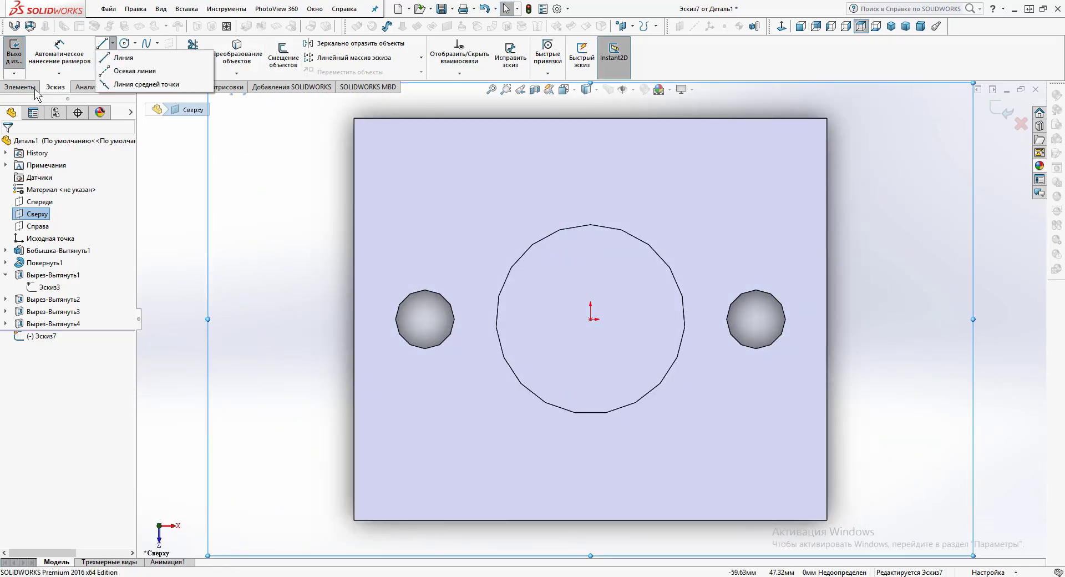
pyautogui.click(134, 43)
pyautogui.click(112, 57)
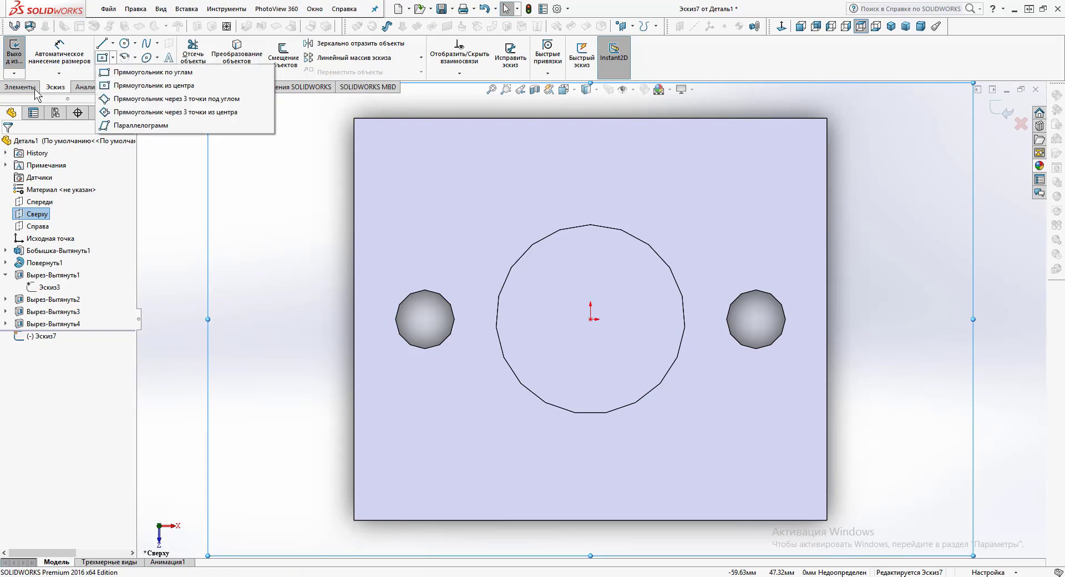
pyautogui.click(145, 67)
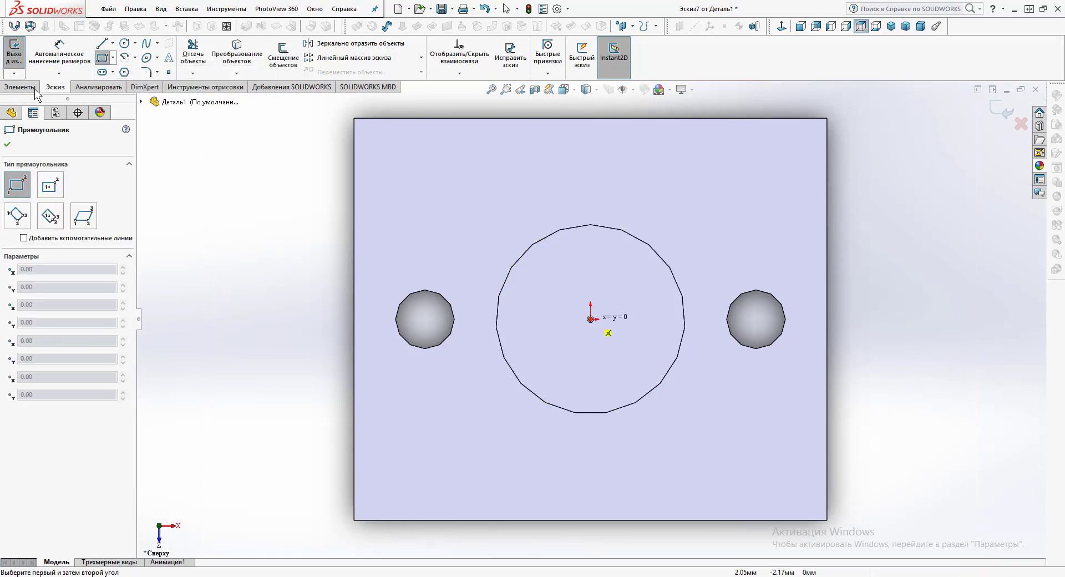
pyautogui.click(590, 319)
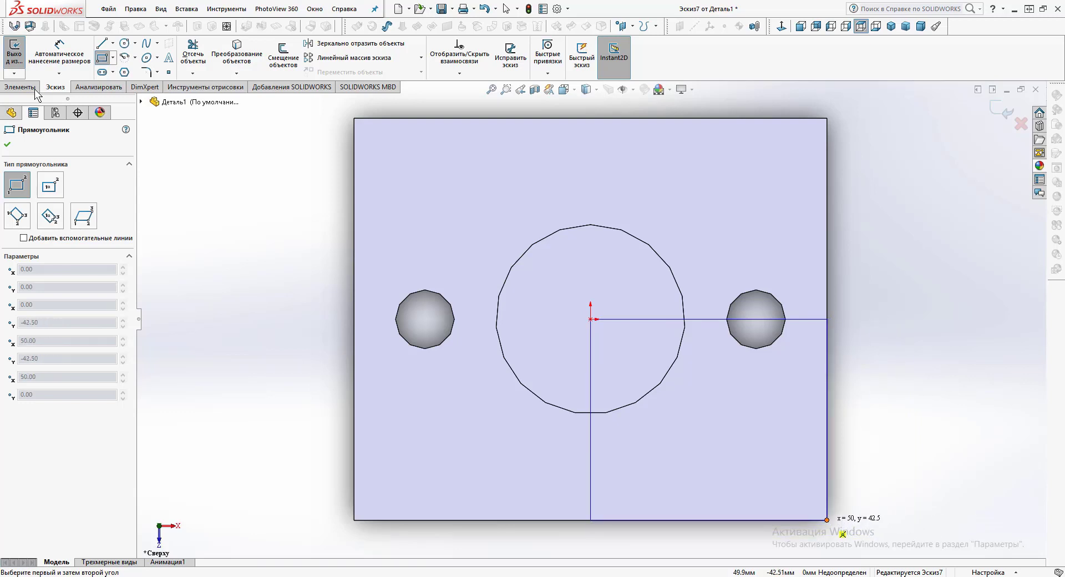
pyautogui.click(826, 522)
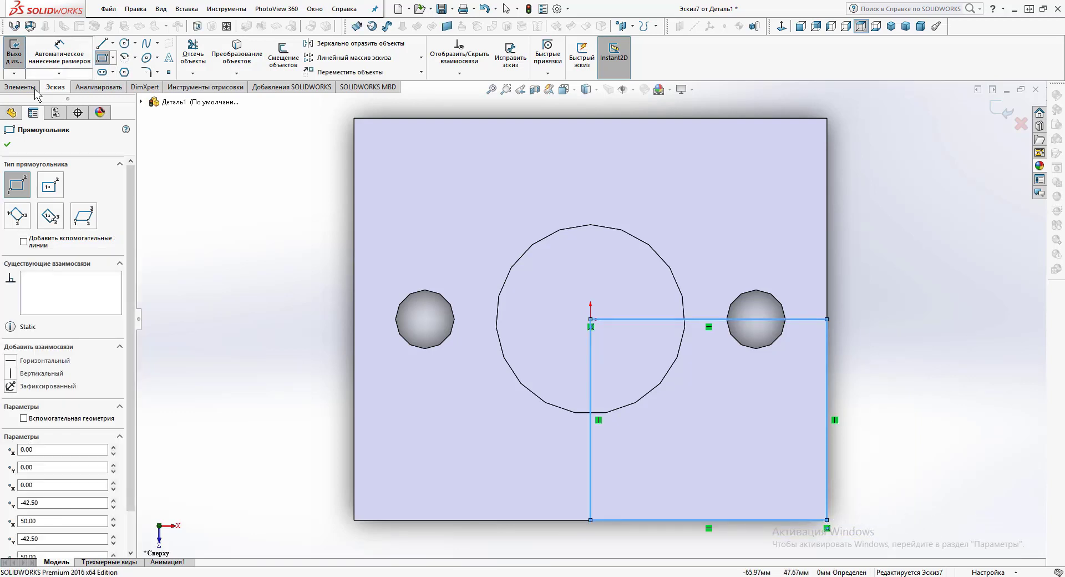
# Cut the quarter rectangle upward Through All from the sketch plane, removing one quarter of the part
pyautogui.click(20, 87)
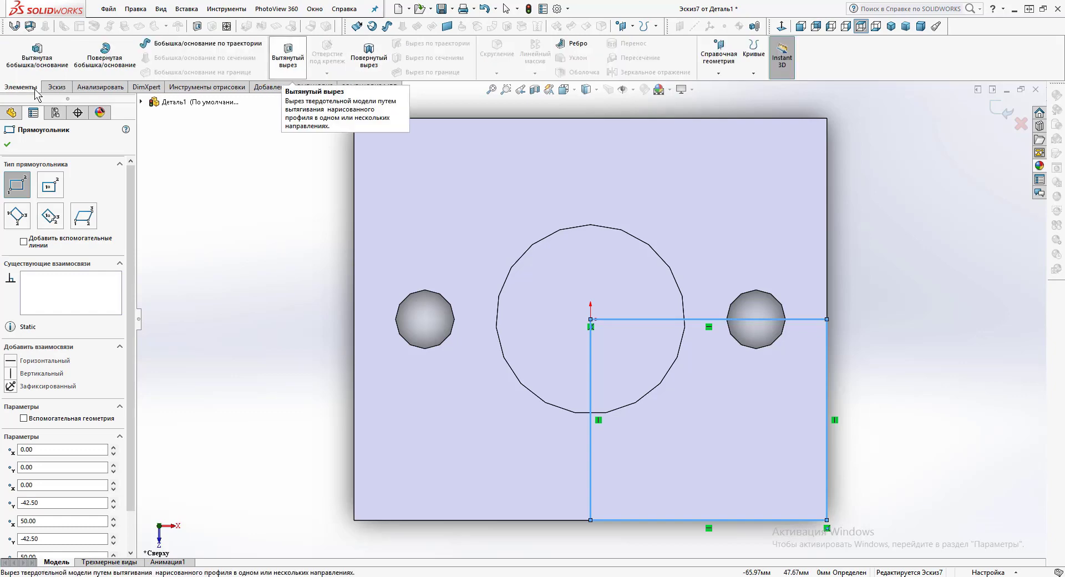
pyautogui.click(287, 54)
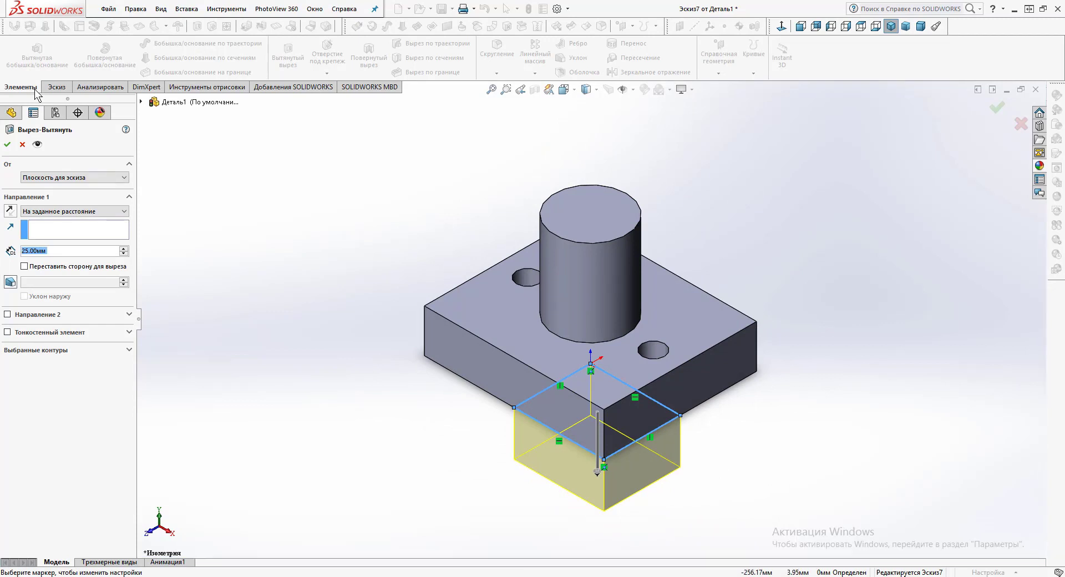
pyautogui.click(10, 211)
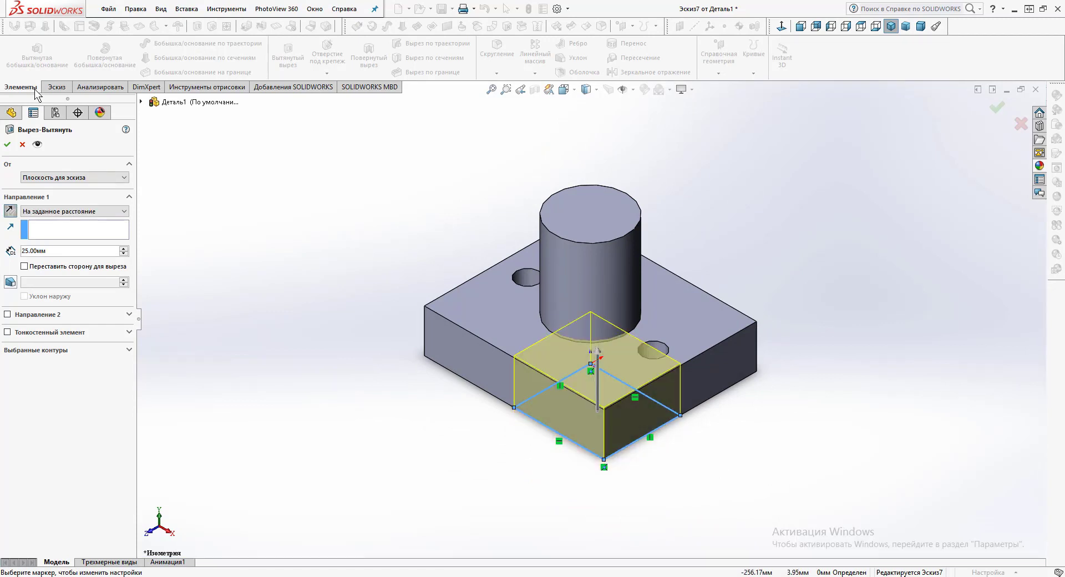
pyautogui.click(78, 178)
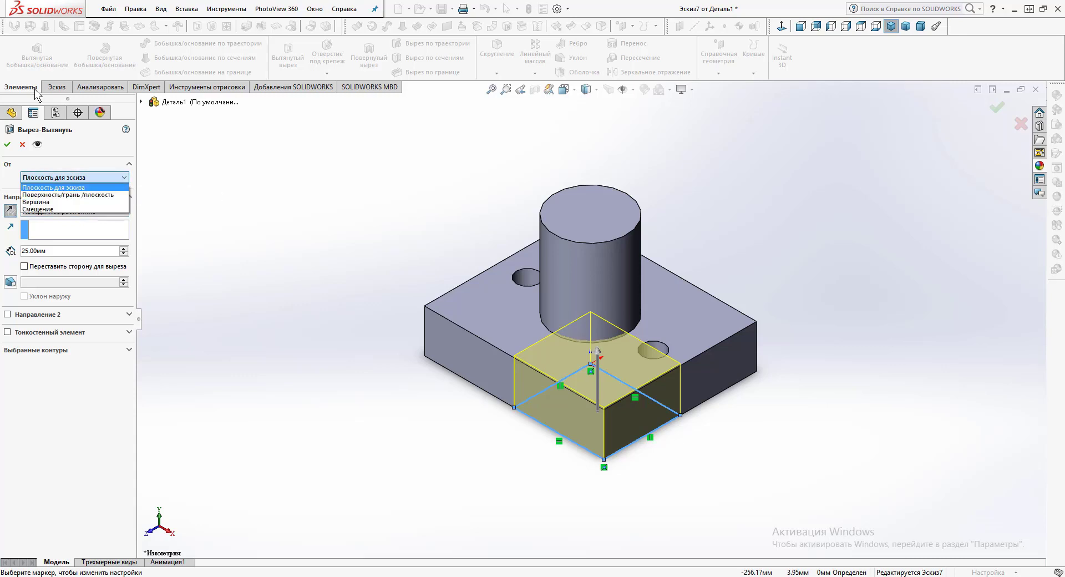
pyautogui.click(53, 188)
pyautogui.click(75, 211)
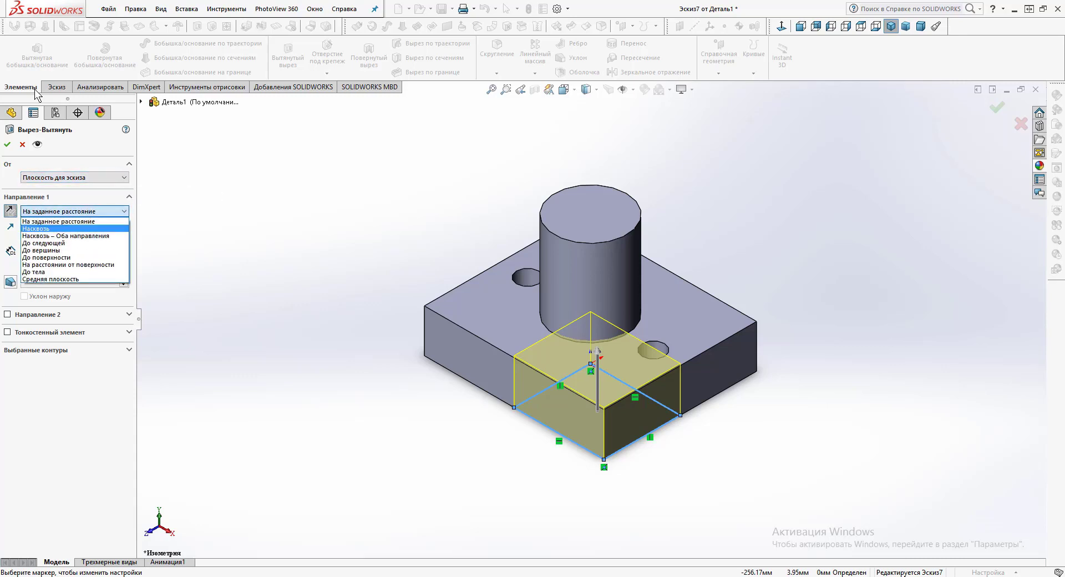
pyautogui.click(35, 228)
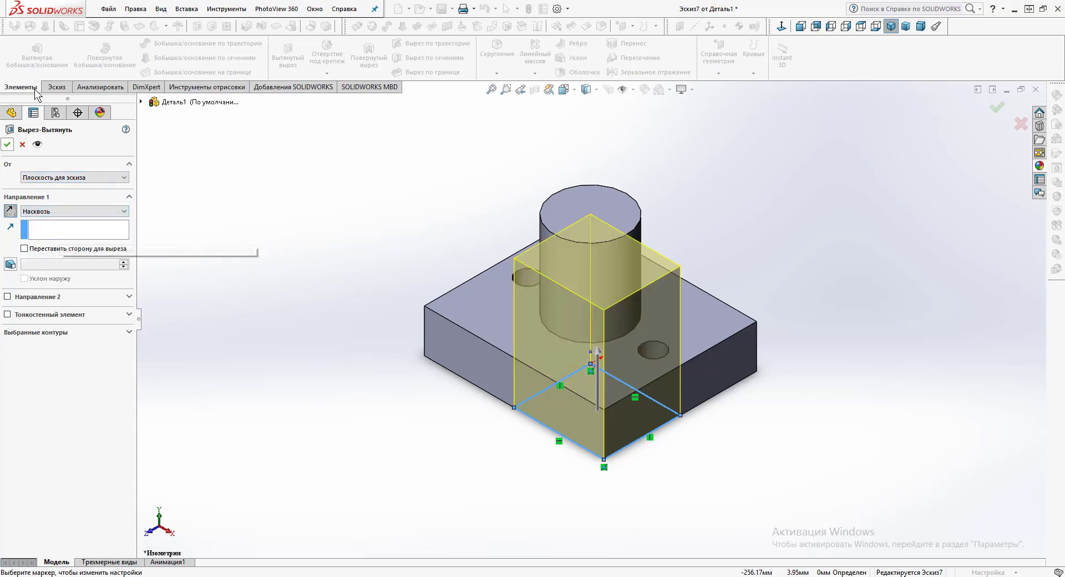
pyautogui.press('Return')
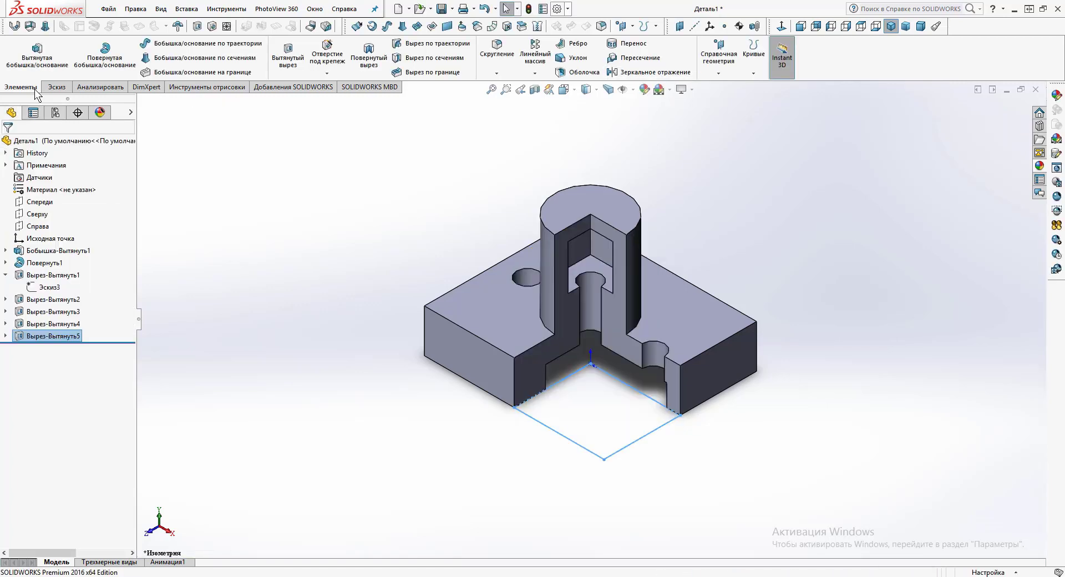
# Raise the document's shaded image quality to about 0.046 mm deviation, increase the wireframe quality, and clear the selection
pyautogui.click(568, 9)
pyautogui.click(589, 23)
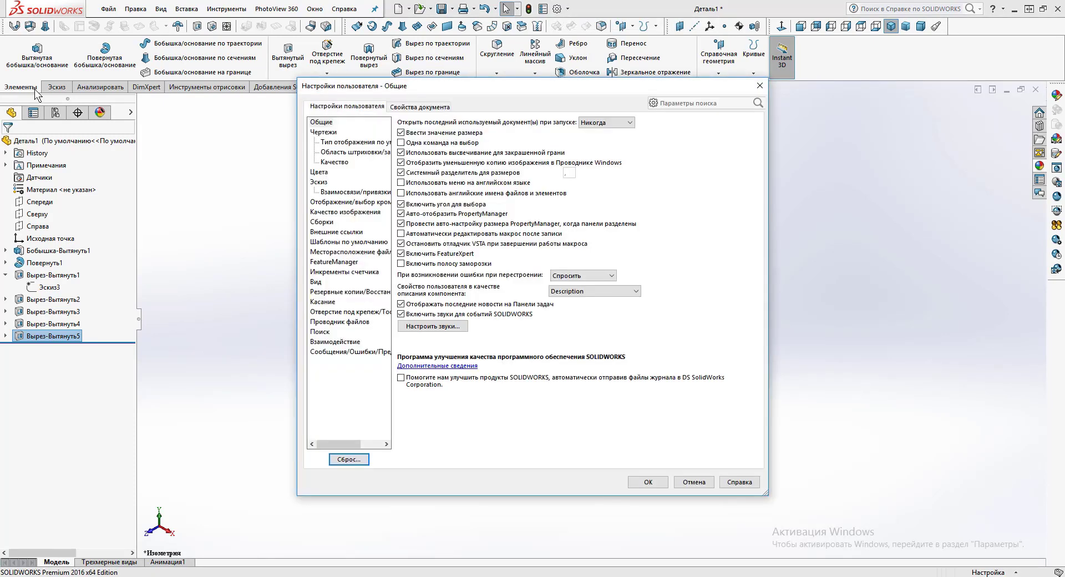
pyautogui.click(351, 202)
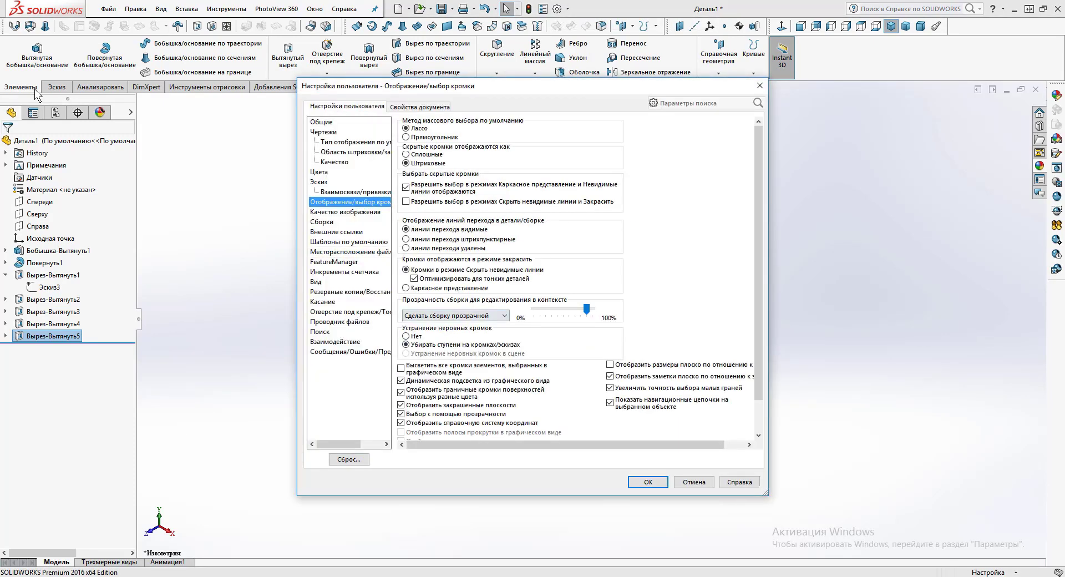
pyautogui.click(345, 212)
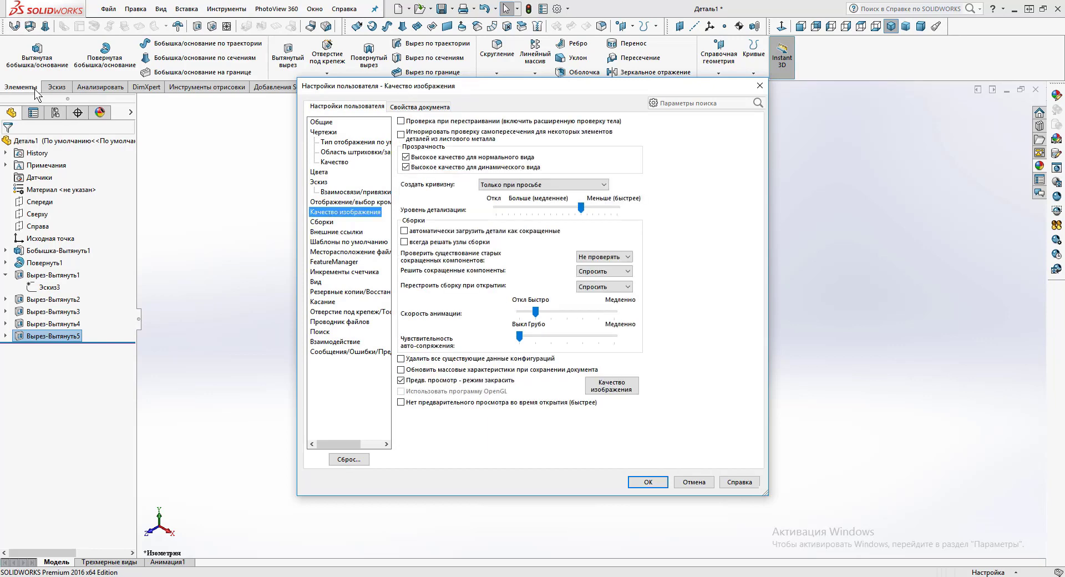
pyautogui.click(611, 385)
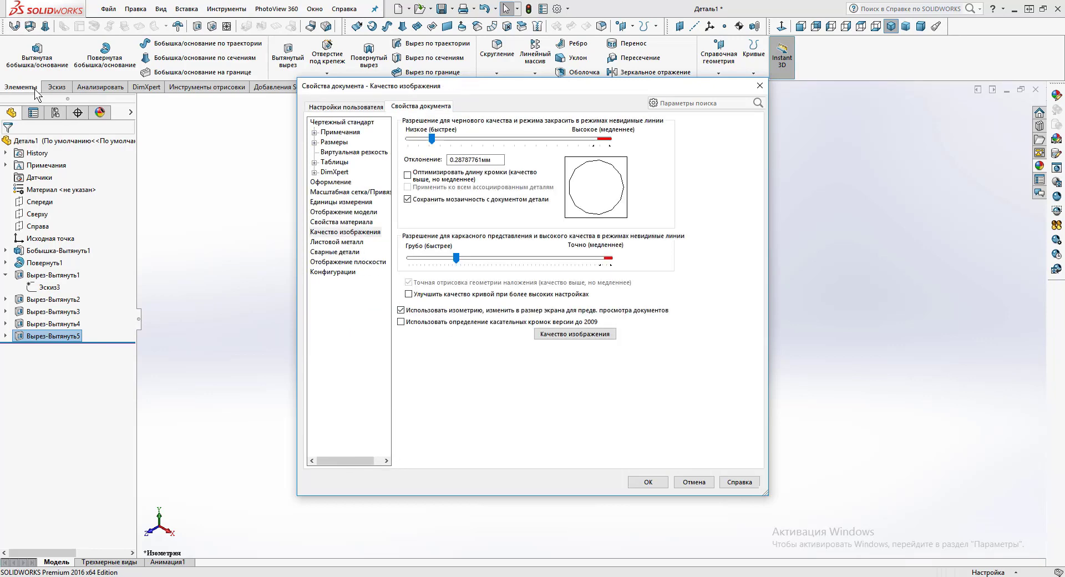
pyautogui.moveTo(456, 258); pyautogui.dragTo(535, 258)
pyautogui.moveTo(431, 139); pyautogui.dragTo(593, 138)
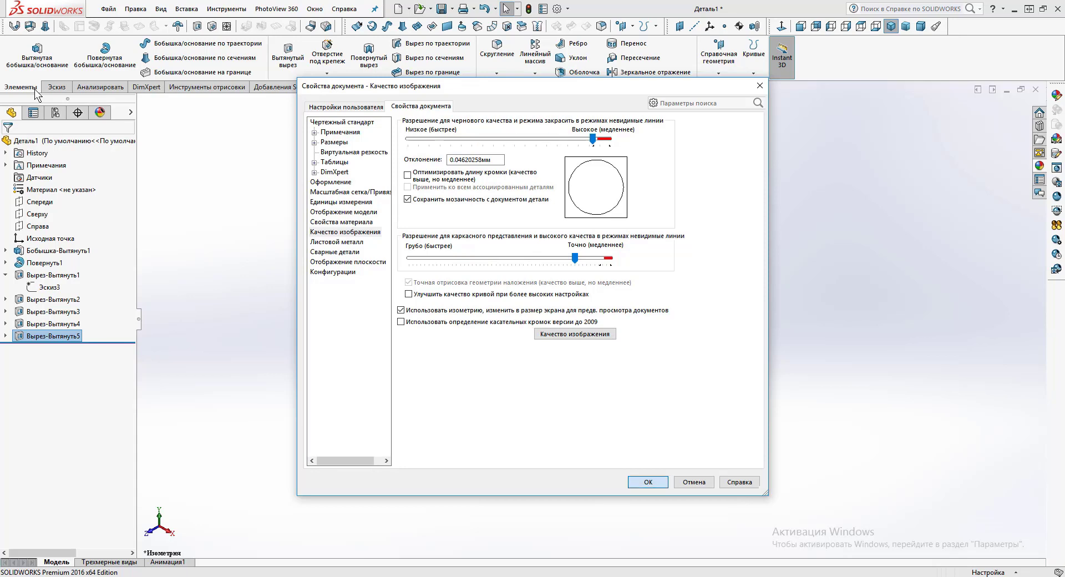
pyautogui.click(648, 482)
pyautogui.scroll(-1, 693, 318)
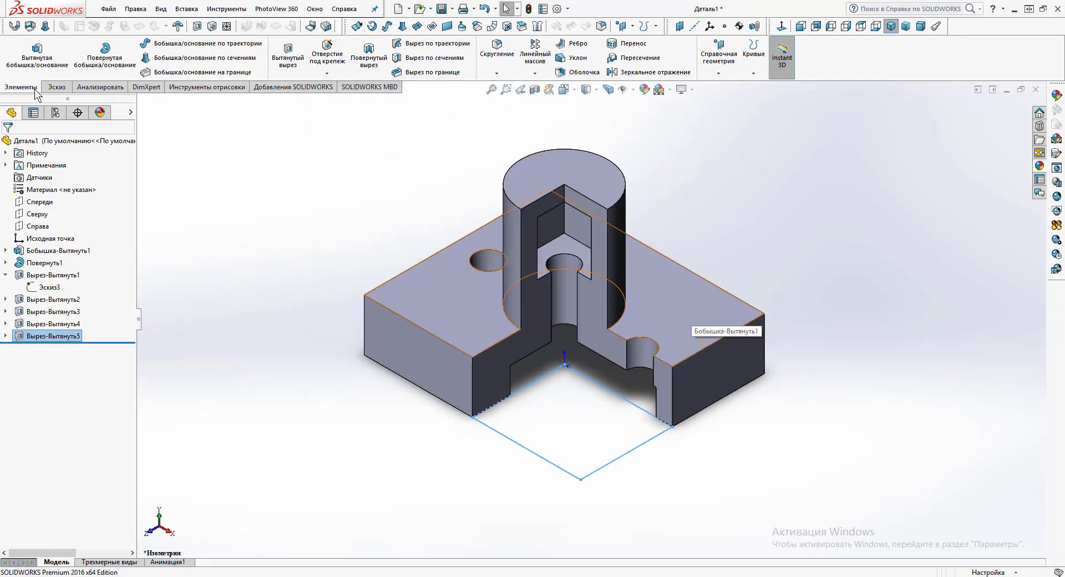
pyautogui.scroll(-1, 585, 254)
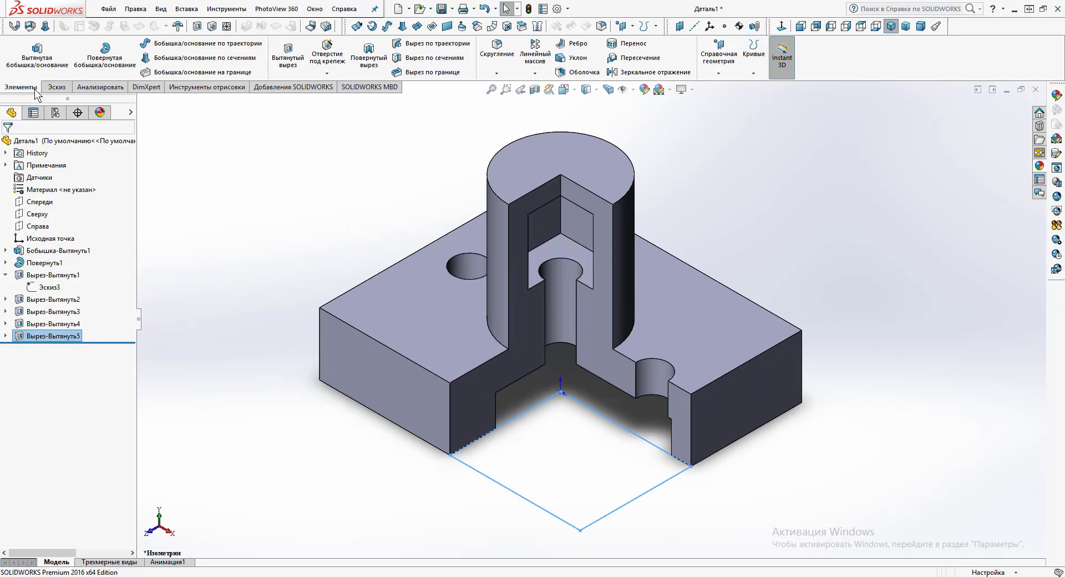
pyautogui.click(233, 194)
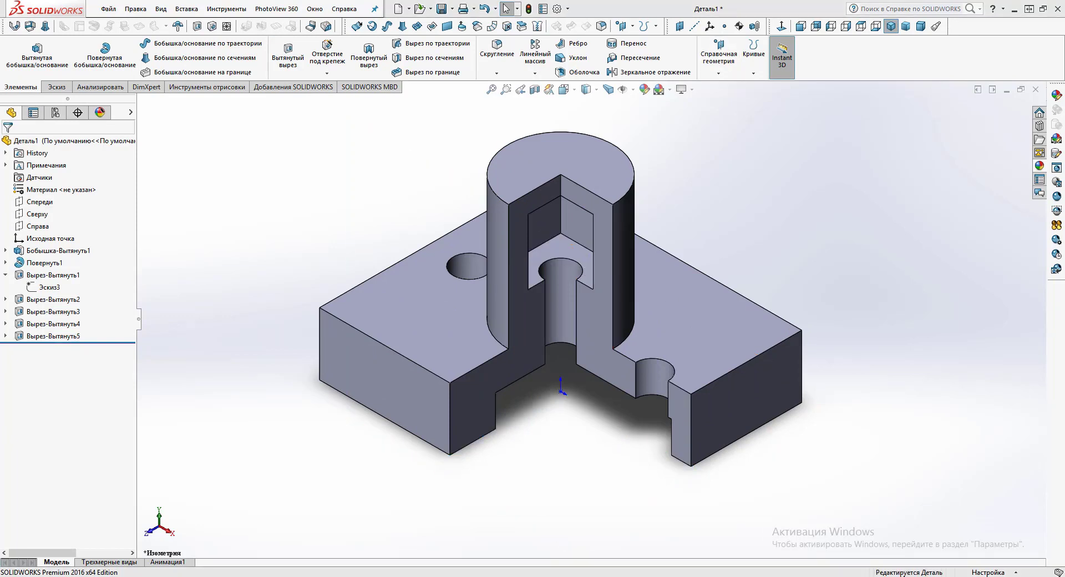